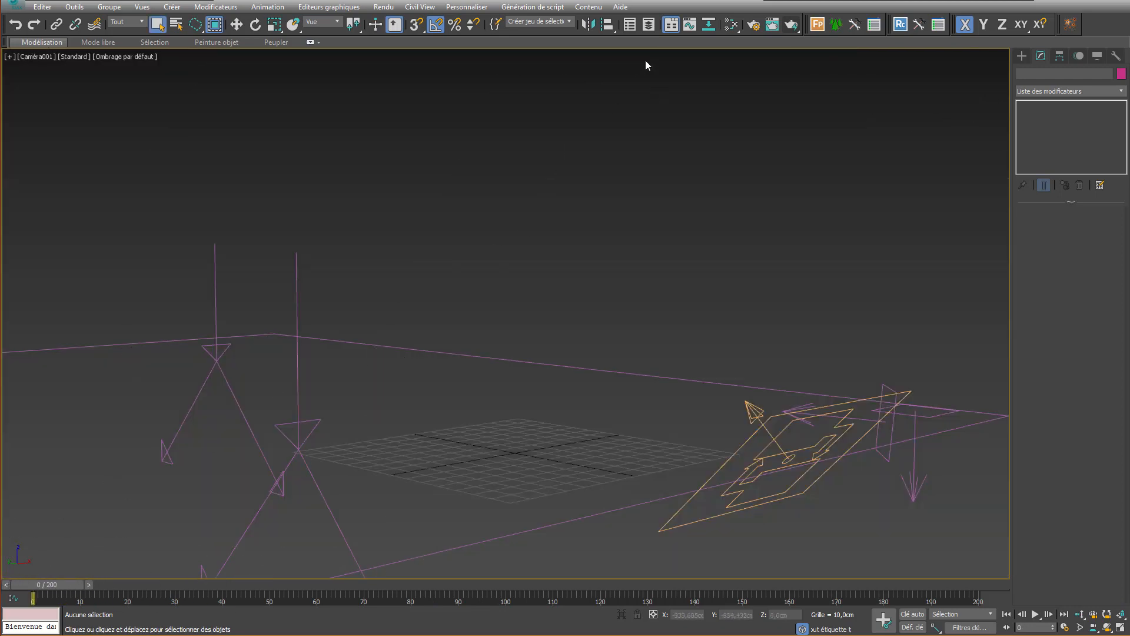
# Step: Open the scene explorer and show the hidden Frag_01, Frag_02 and Sphere layers
pyautogui.click(630, 30)
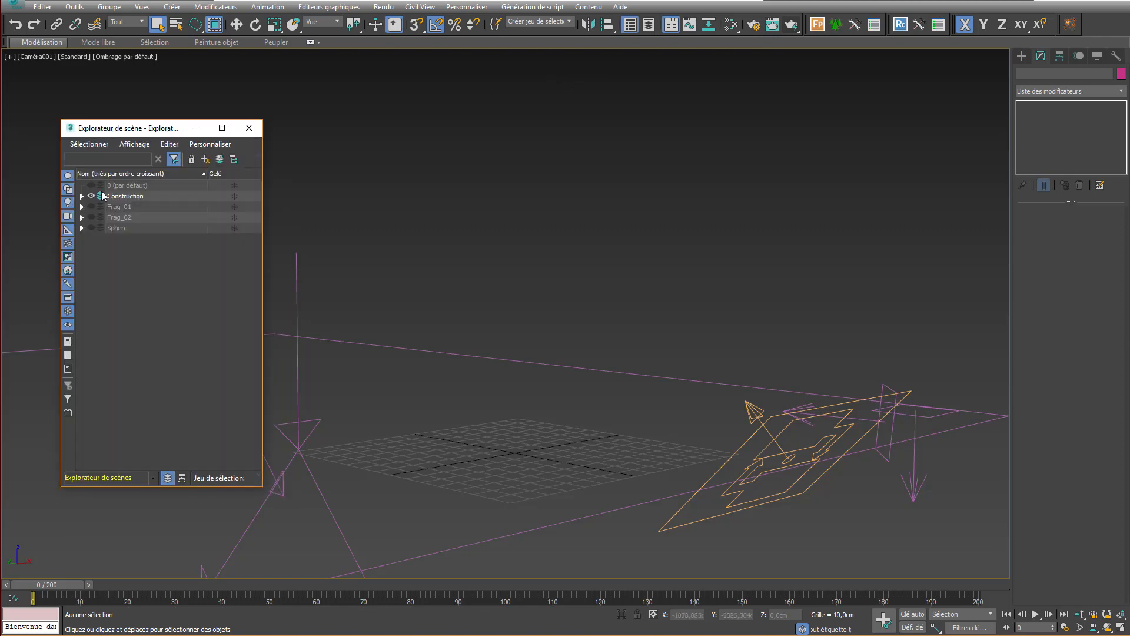
pyautogui.click(92, 206)
pyautogui.click(91, 218)
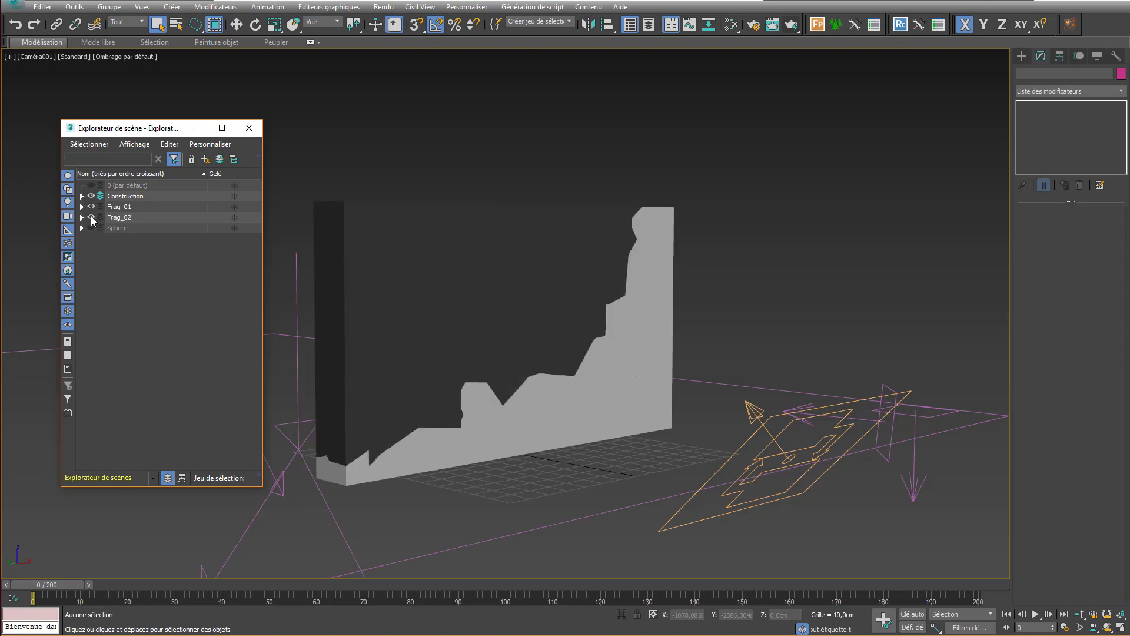
pyautogui.click(91, 228)
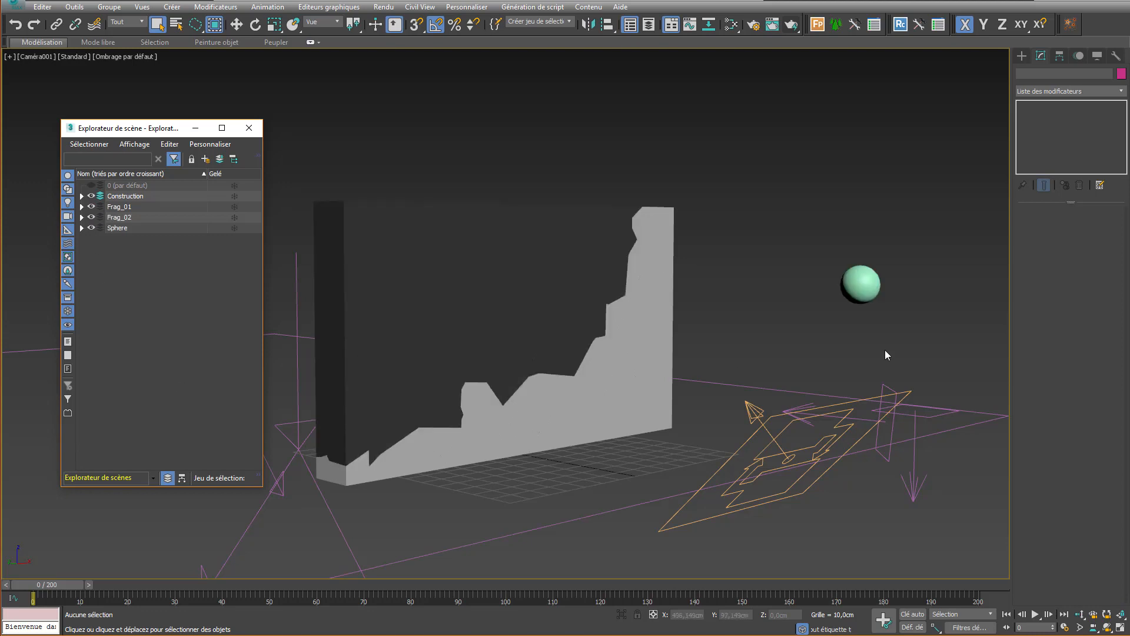
# Step: With automatic keyframing enabled, move the sphere about 54 cm along negative Y, away from the wall, at frame 0
pyautogui.click(861, 285)
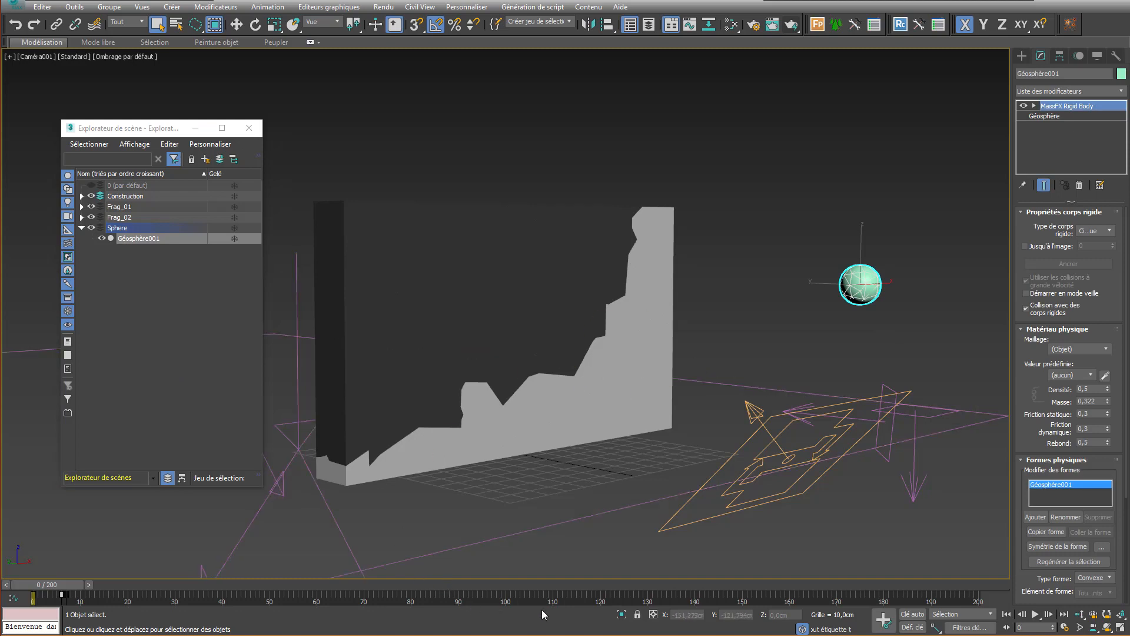
pyautogui.click(912, 614)
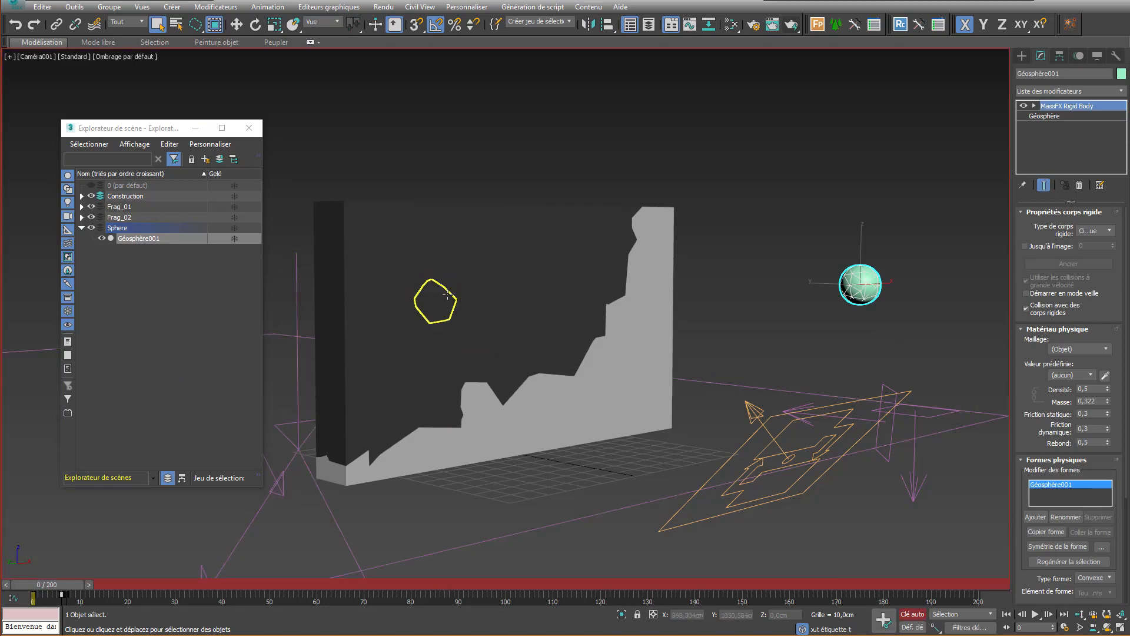
pyautogui.rightClick(815, 272)
pyautogui.click(821, 281)
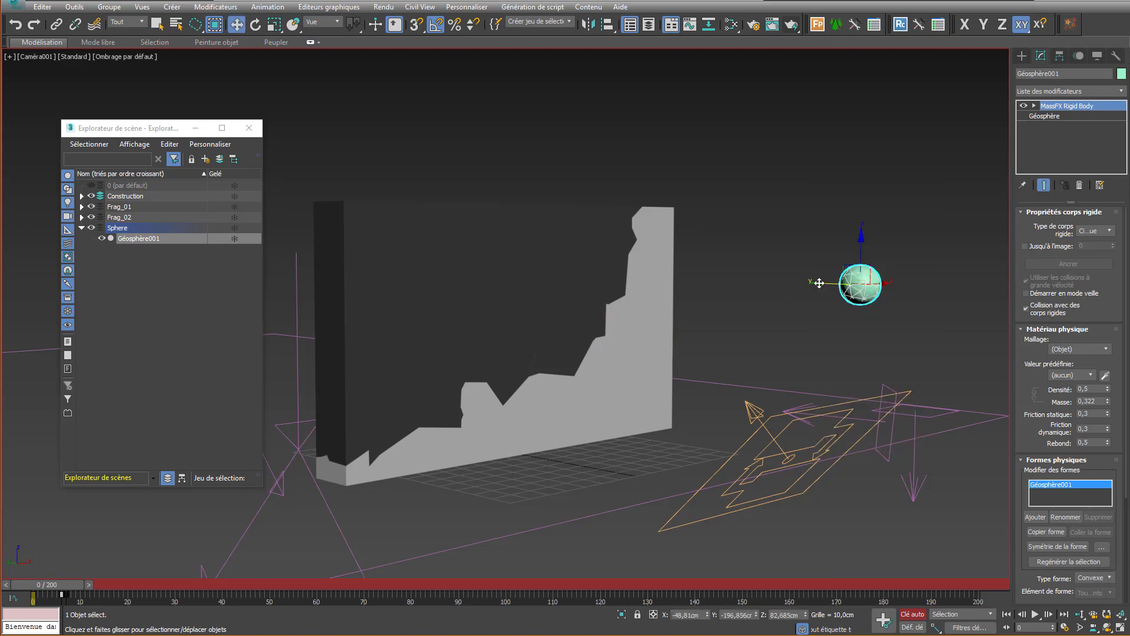
pyautogui.moveTo(827, 287); pyautogui.dragTo(1008, 297)
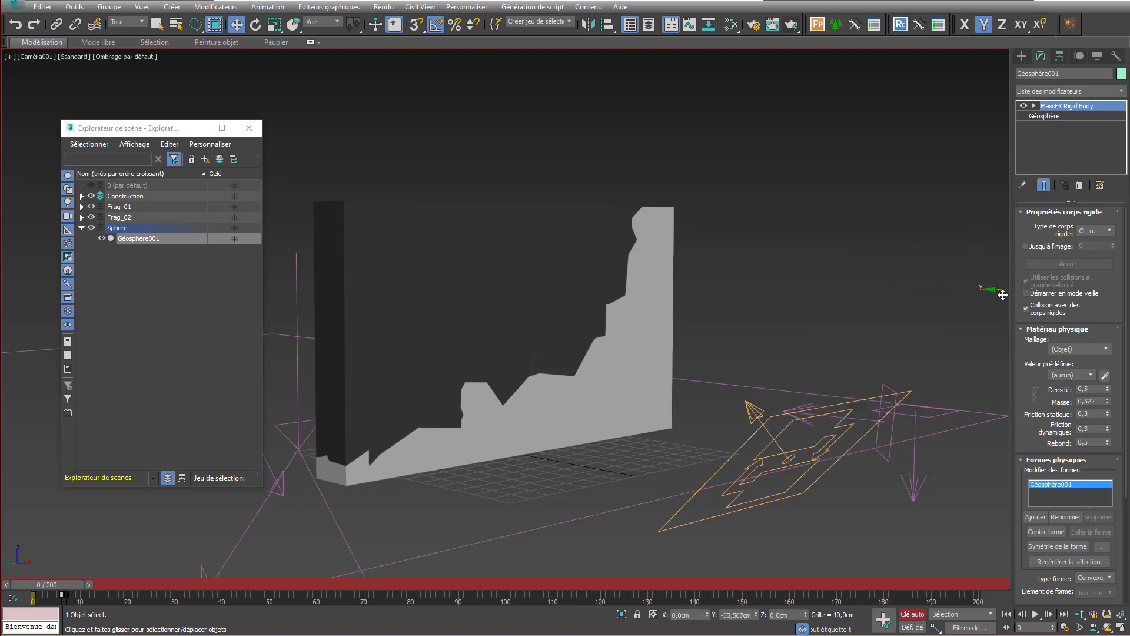
# Step: At frame 25, set the Affichage 001 operator's particle display type to Repères and turn off automatic keyframing
pyautogui.moveTo(62, 585); pyautogui.dragTo(174, 585)
pyautogui.click(249, 127)
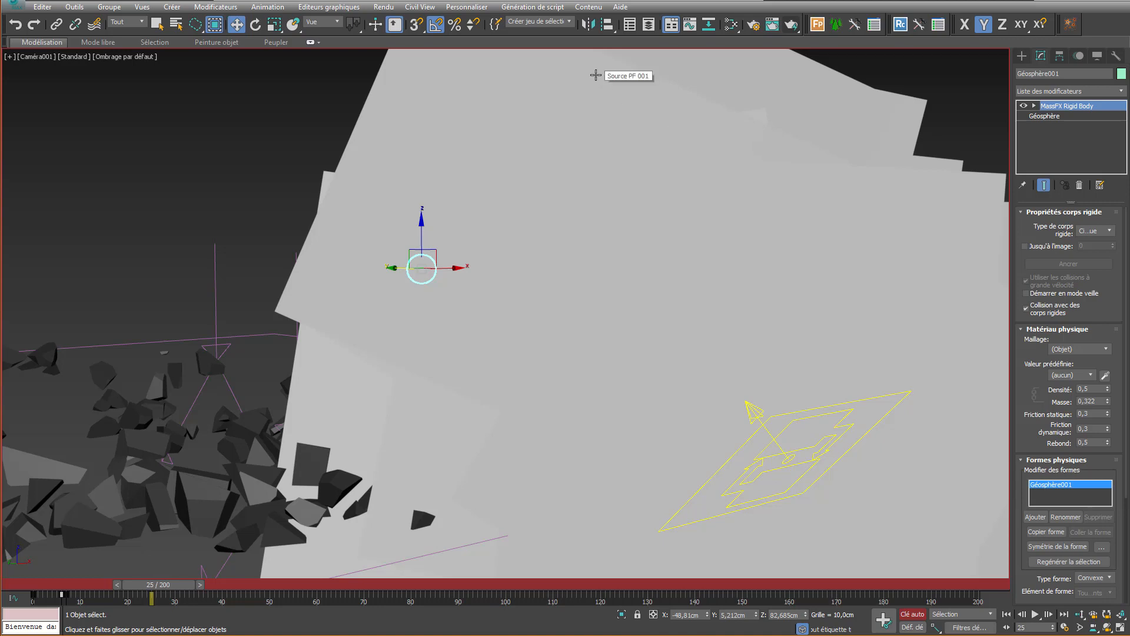
pyautogui.press('6')
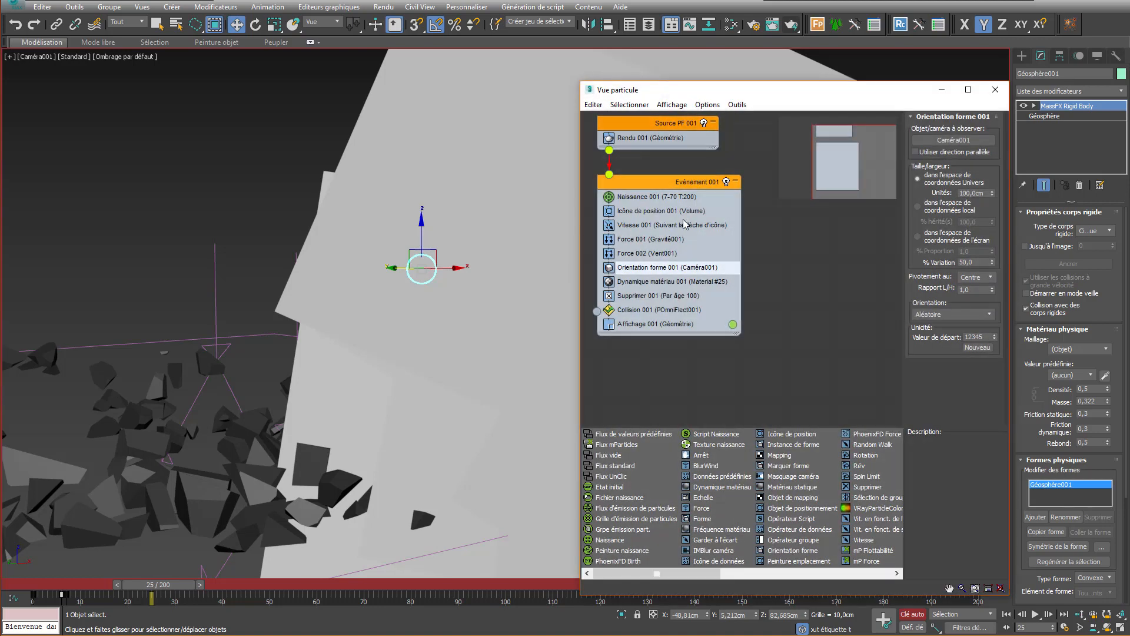
pyautogui.click(690, 324)
pyautogui.click(969, 131)
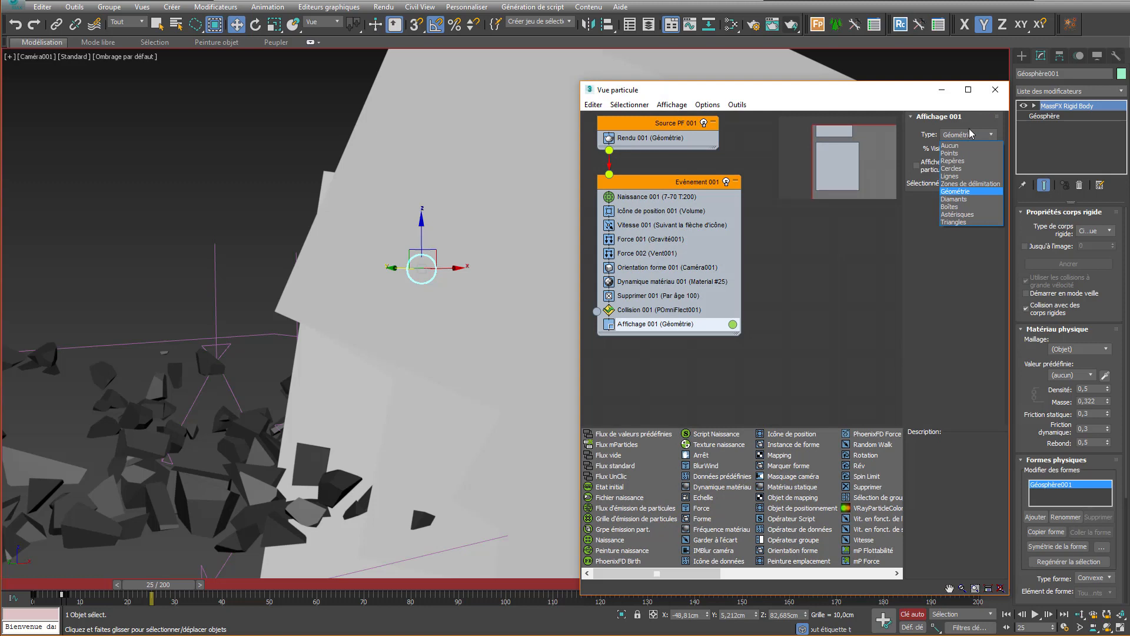
pyautogui.click(969, 160)
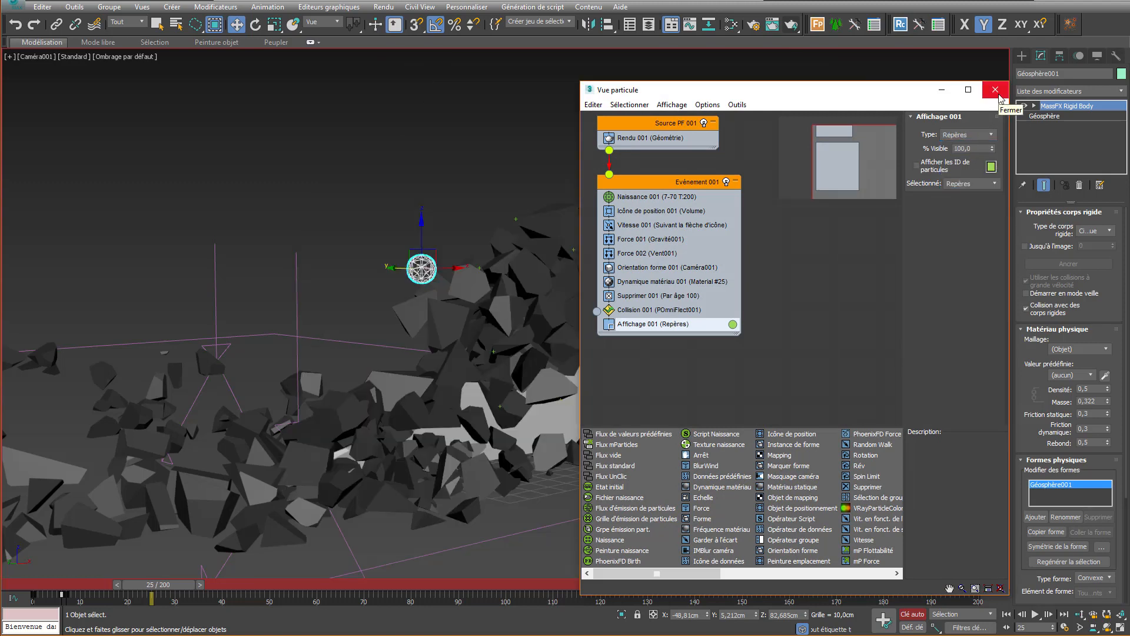
pyautogui.click(912, 614)
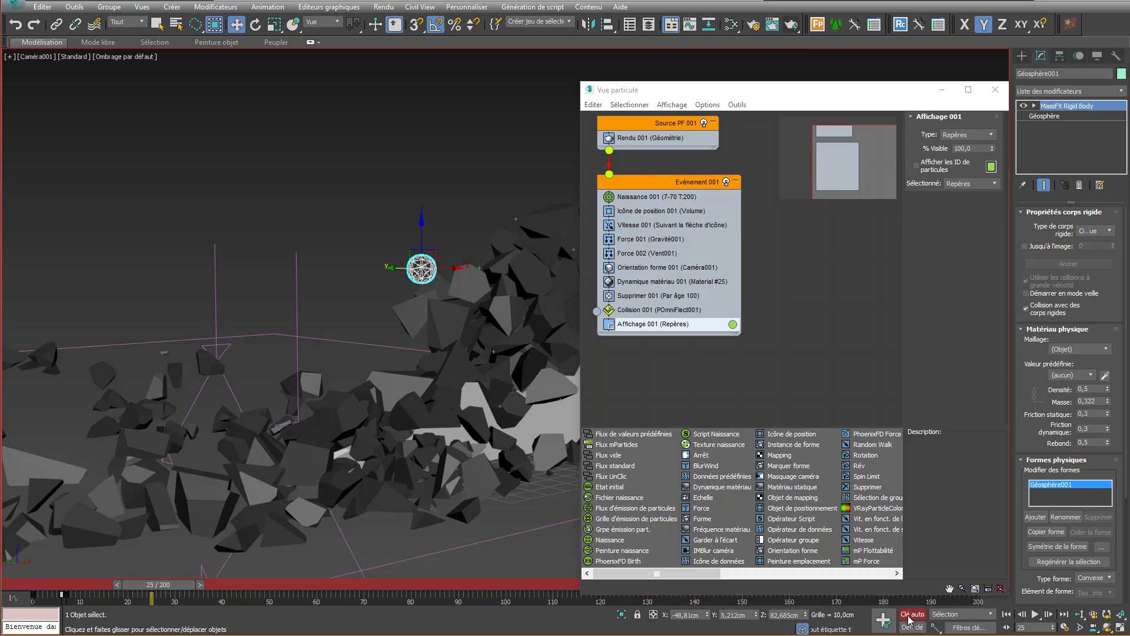
pyautogui.click(995, 90)
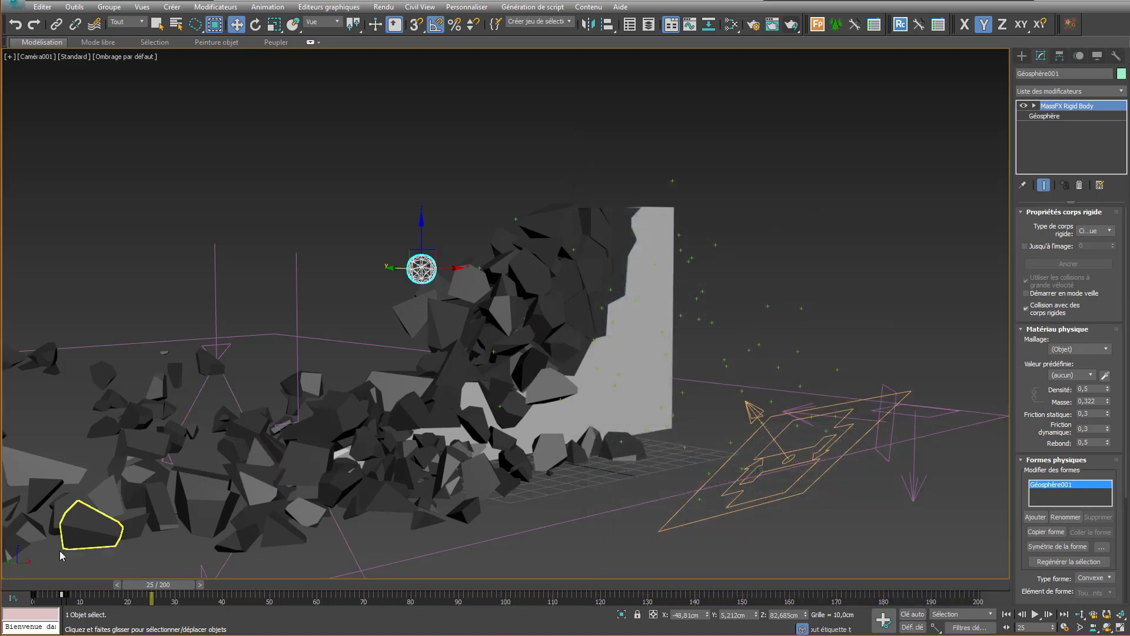
# Step: Scrub the animation to frame 44 and replace the Icône de position 001 operator in Evénement 001 with an Objet de positionnement operator
pyautogui.moveTo(27, 587); pyautogui.dragTo(232, 503)
pyautogui.press('w')
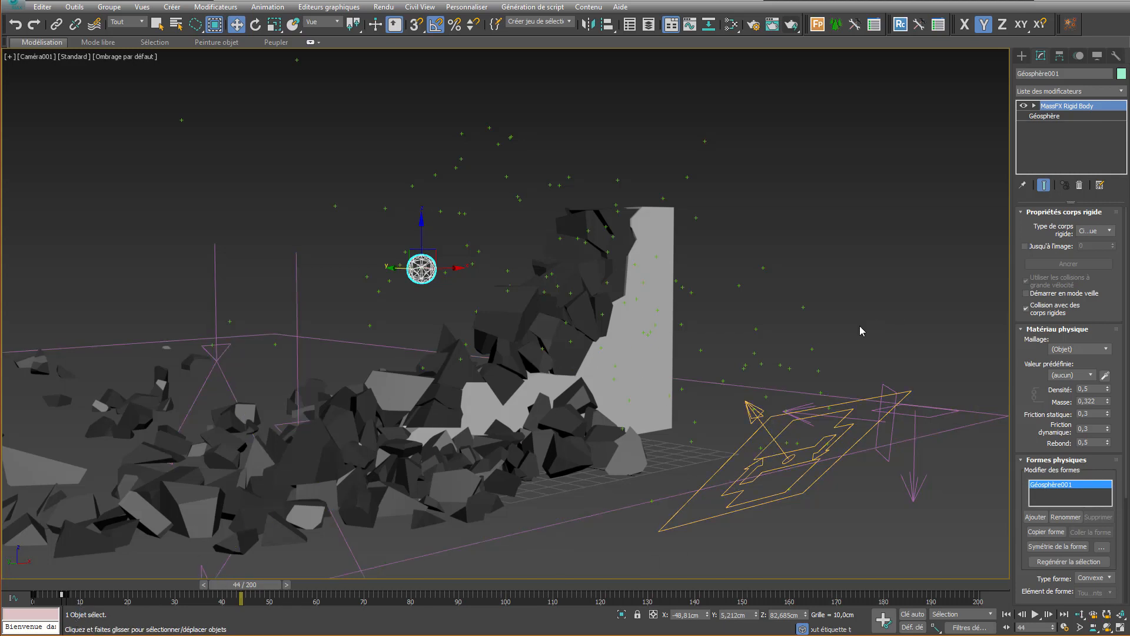
pyautogui.press('6')
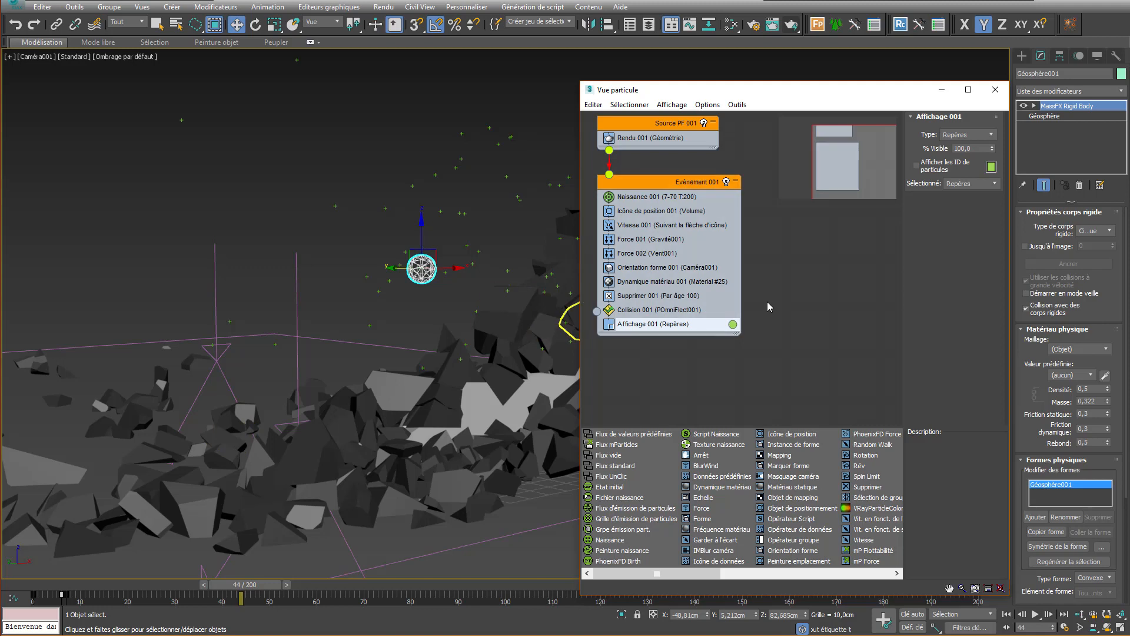
pyautogui.click(623, 212)
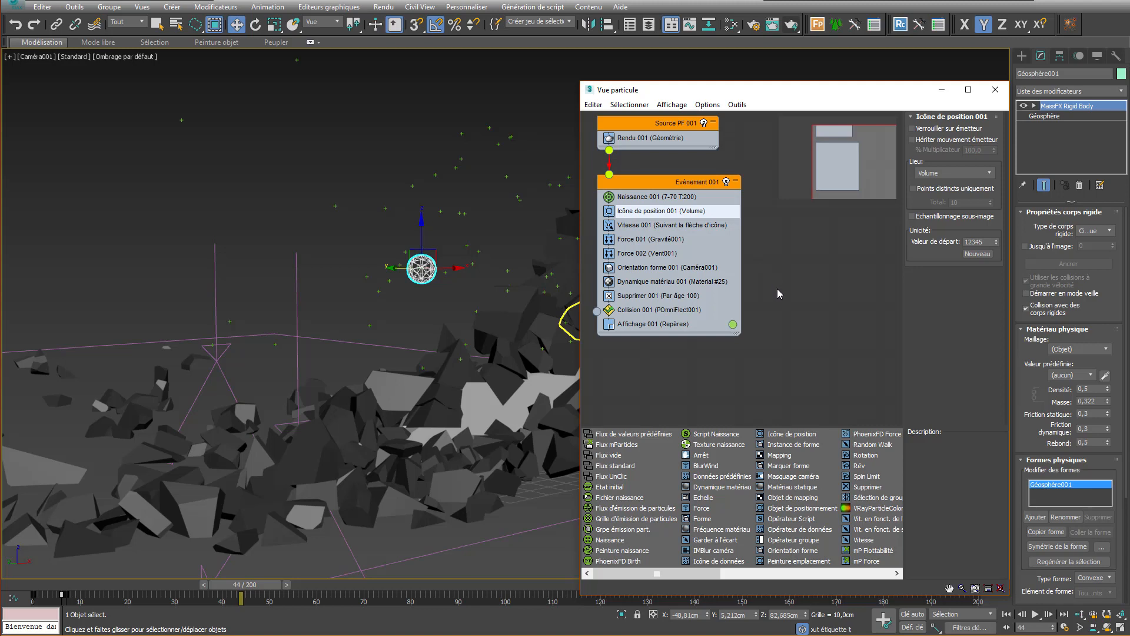
pyautogui.moveTo(793, 508); pyautogui.dragTo(669, 217)
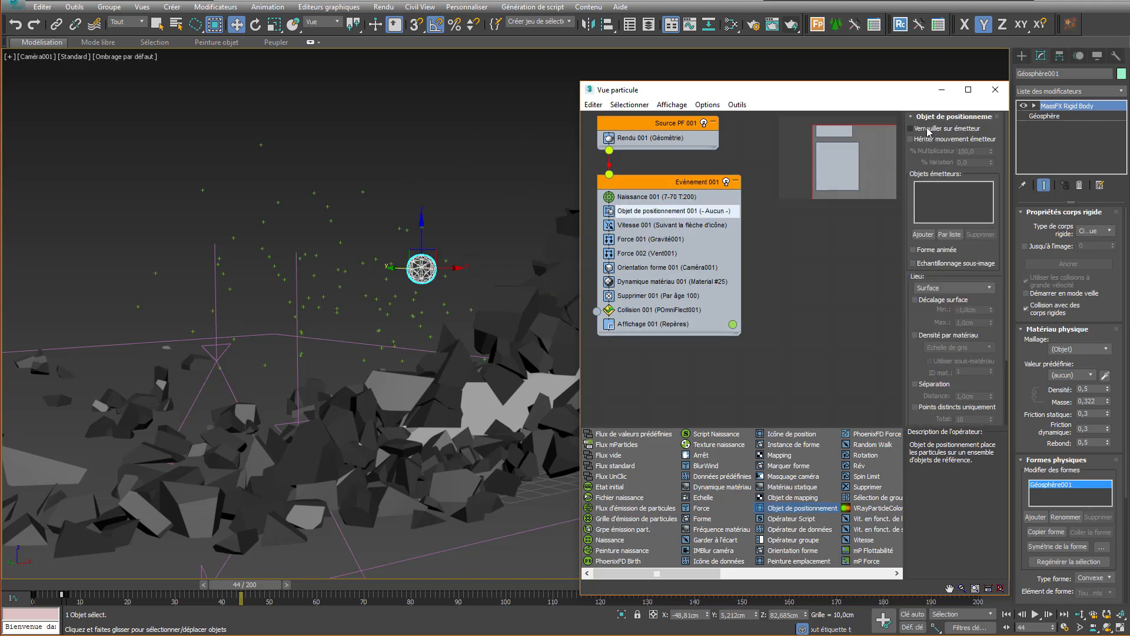
# Step: Open the emitter object list of the Objet de positionnement operator, sorted by layer, and expand Frag_02
pyautogui.click(953, 234)
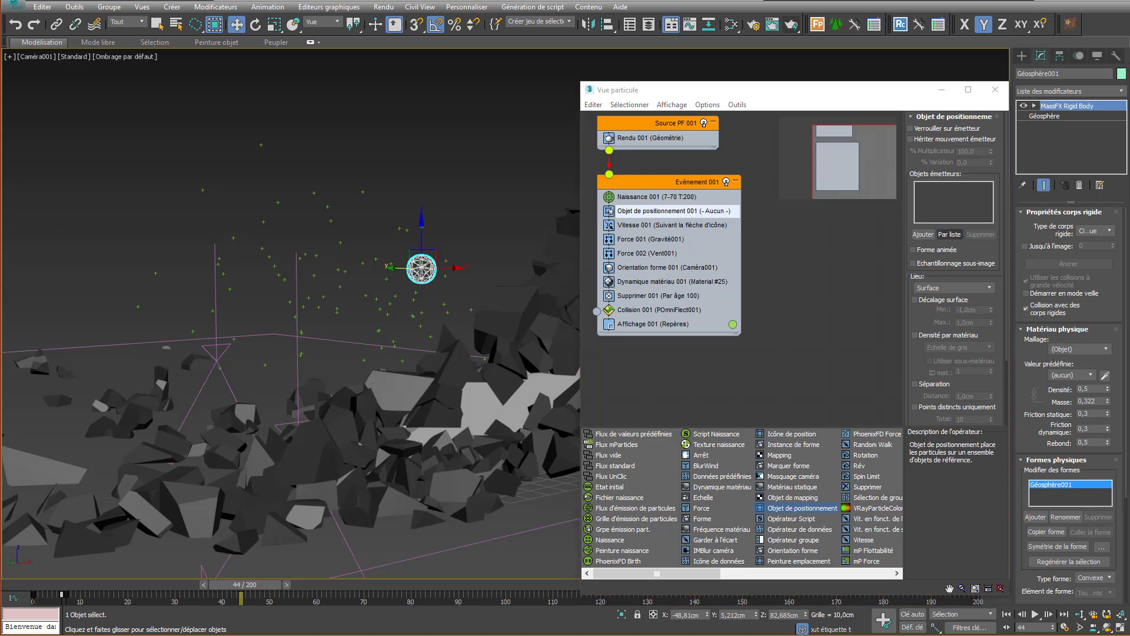
pyautogui.moveTo(197, 44); pyautogui.dragTo(279, 86)
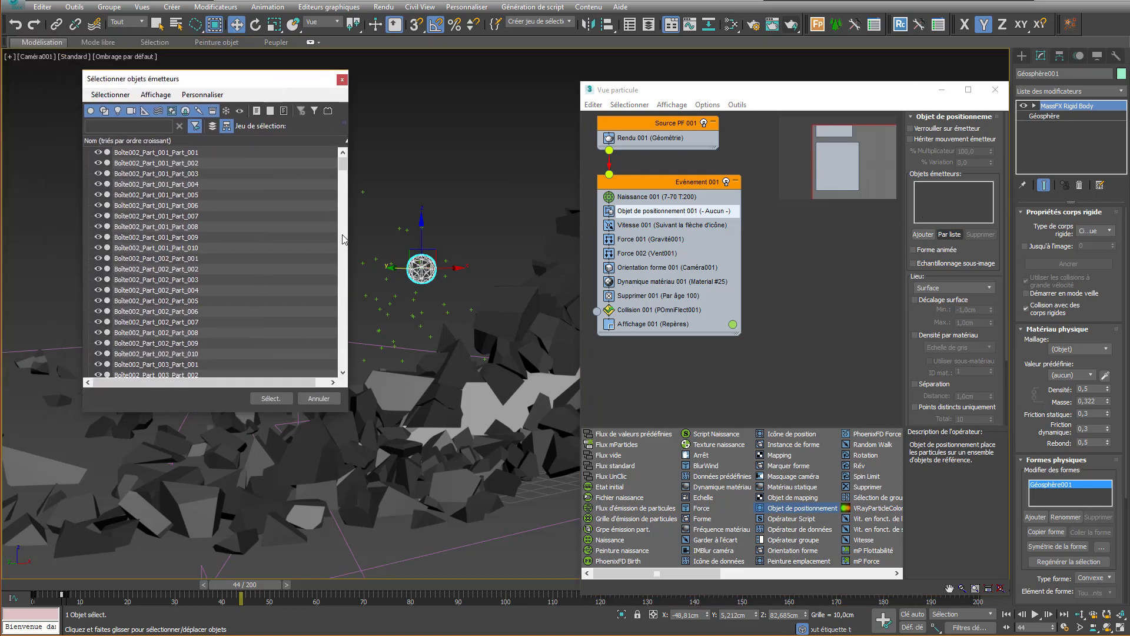
pyautogui.click(211, 126)
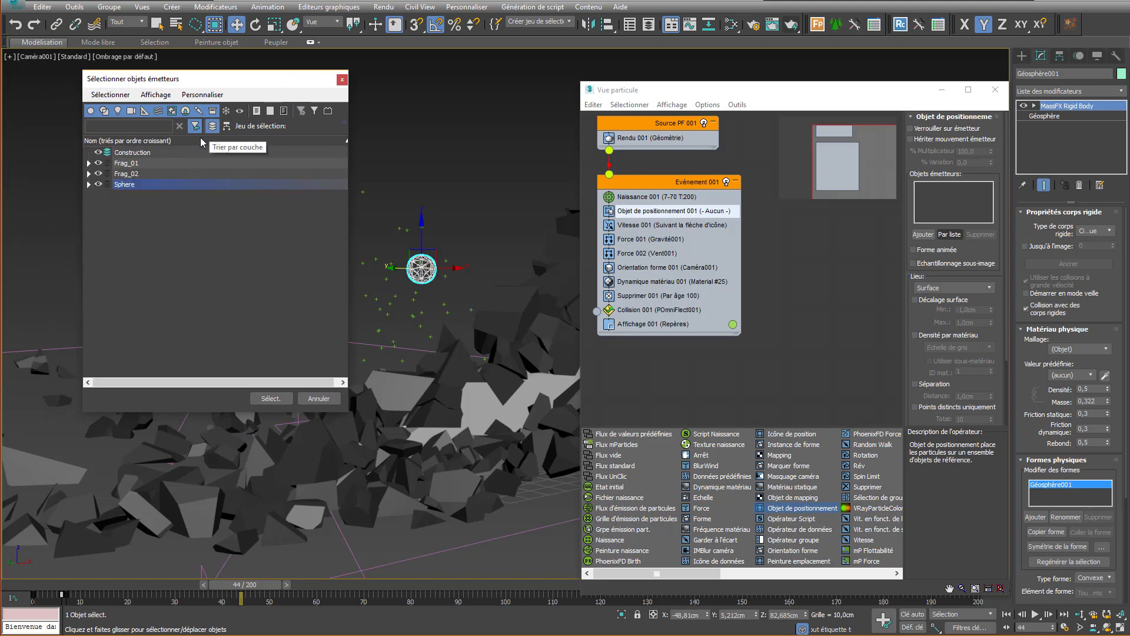
pyautogui.click(88, 174)
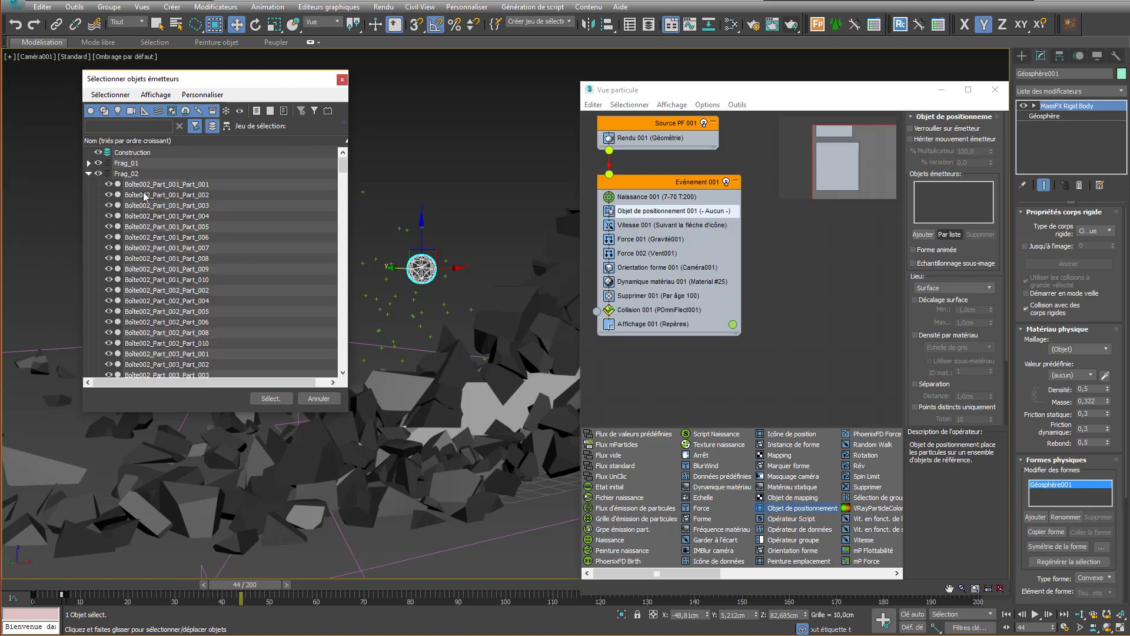
# Step: Select the fragments Boîte002_Part_005_Part_003, Part_004 and Part_005 in the emitter object list
pyautogui.scroll(-15, 171, 223)
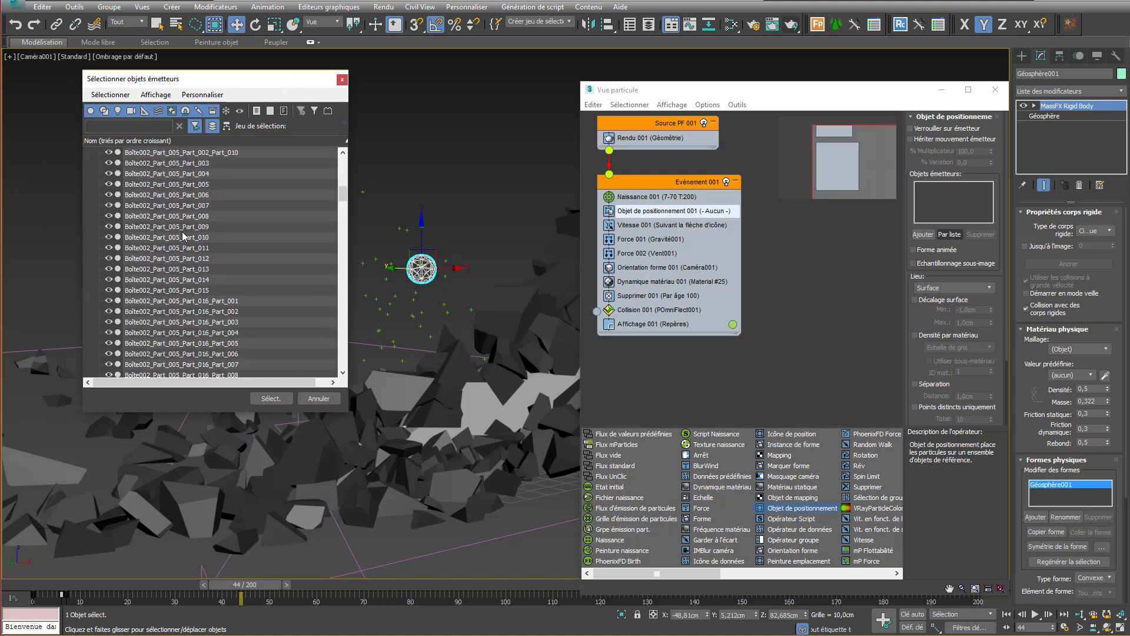
pyautogui.scroll(15, 200, 247)
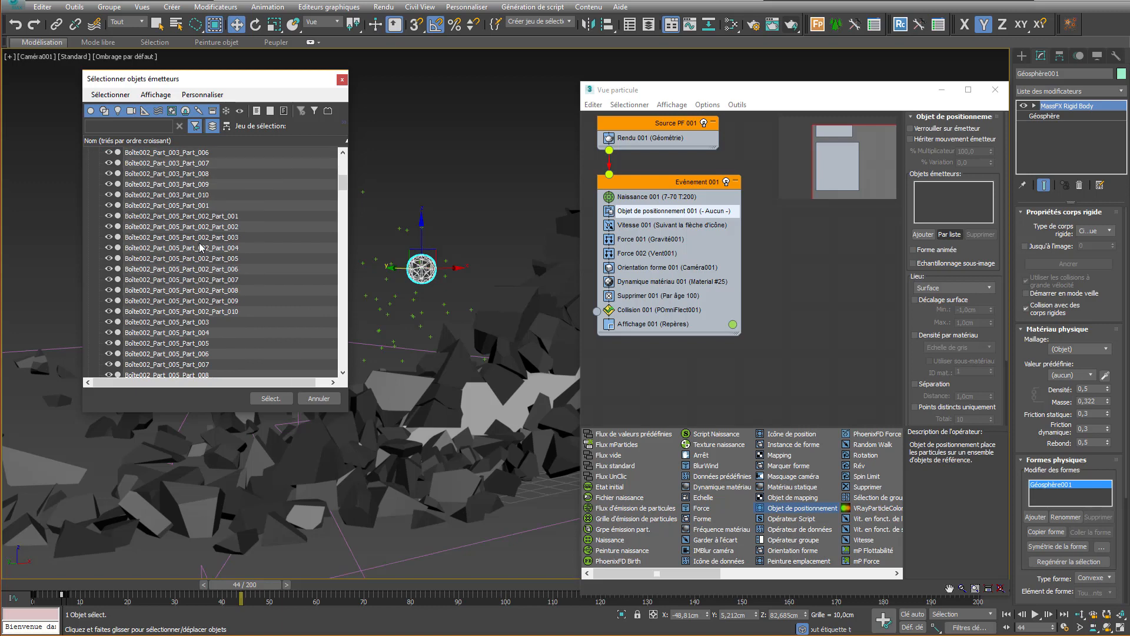
pyautogui.scroll(-7, 205, 242)
pyautogui.keyDown('shift'); pyautogui.click(198, 208); pyautogui.keyUp('shift')
pyautogui.click(198, 323)
pyautogui.scroll(-5, 200, 325)
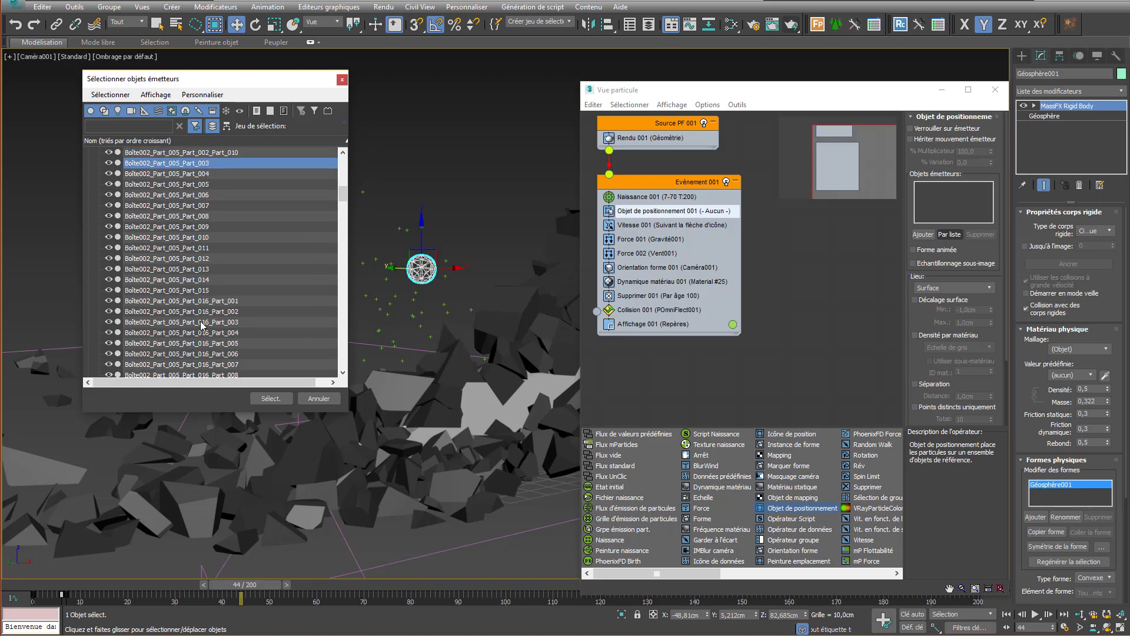
pyautogui.keyDown('shift'); pyautogui.click(202, 173); pyautogui.keyUp('shift')
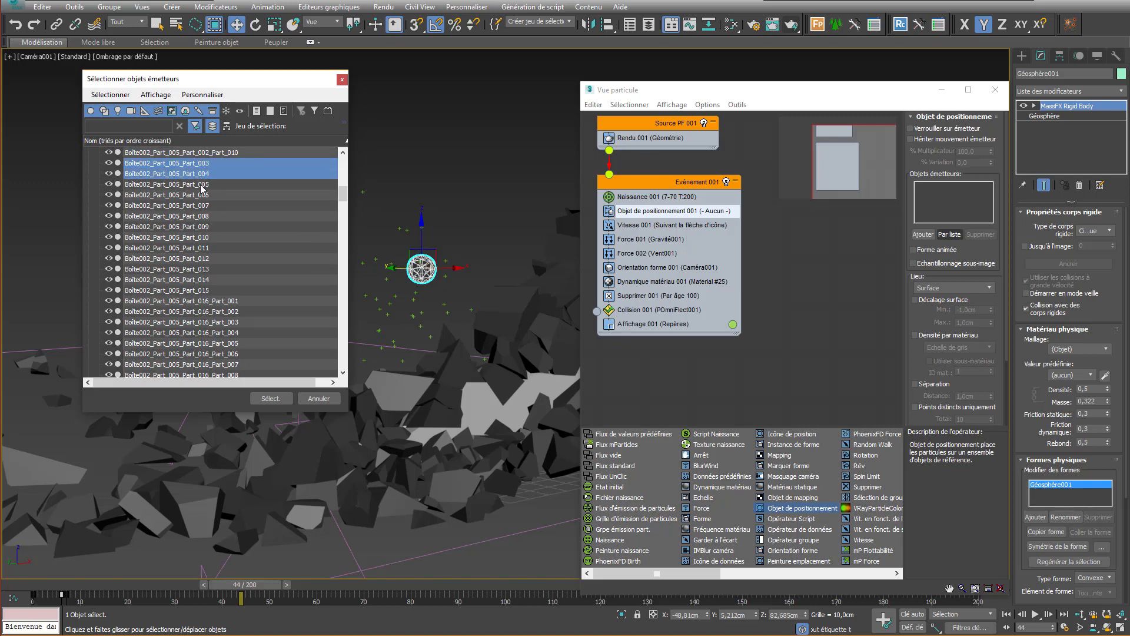
pyautogui.keyDown('ctrl'); pyautogui.click(202, 184); pyautogui.keyUp('ctrl')
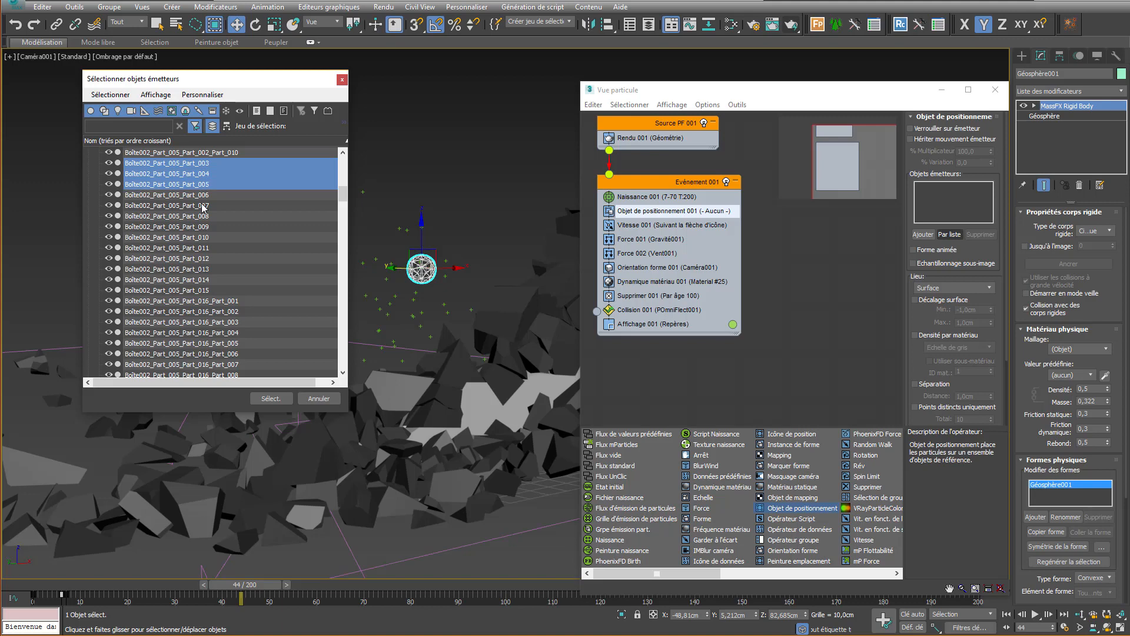
# Step: Add the fragments Boîte002_Part_005_Part_006 through Part_015 to the emitter selection
pyautogui.keyDown('ctrl'); pyautogui.click(202, 290); pyautogui.keyUp('ctrl')
pyautogui.keyDown('ctrl'); pyautogui.click(203, 279); pyautogui.keyUp('ctrl')
pyautogui.keyDown('ctrl'); pyautogui.click(202, 268); pyautogui.keyUp('ctrl')
pyautogui.keyDown('ctrl'); pyautogui.click(202, 258); pyautogui.keyUp('ctrl')
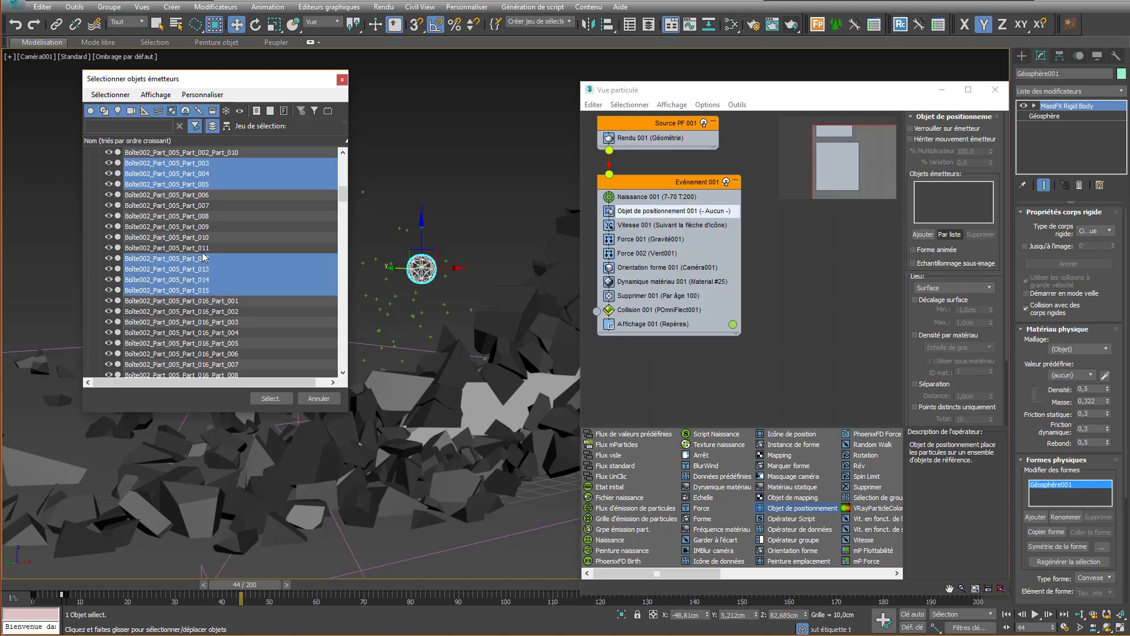
pyautogui.keyDown('ctrl'); pyautogui.click(202, 247); pyautogui.keyUp('ctrl')
pyautogui.keyDown('ctrl'); pyautogui.click(202, 236); pyautogui.keyUp('ctrl')
pyautogui.keyDown('ctrl'); pyautogui.click(202, 227); pyautogui.keyUp('ctrl')
pyautogui.keyDown('ctrl'); pyautogui.click(202, 205); pyautogui.keyUp('ctrl')
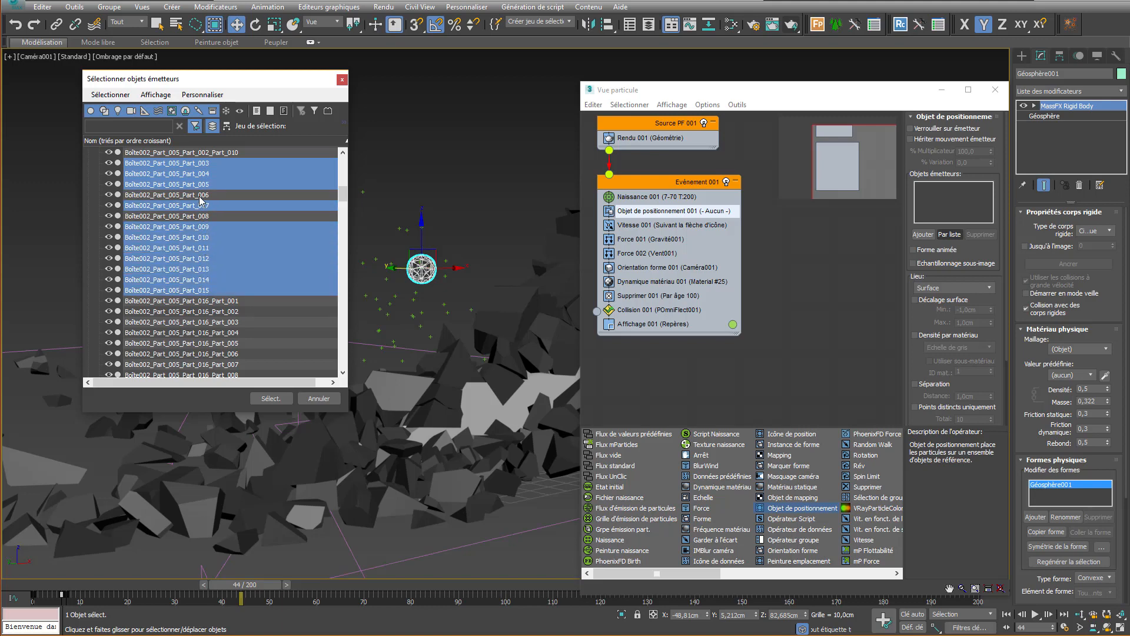
pyautogui.keyDown('ctrl'); pyautogui.click(201, 194); pyautogui.keyUp('ctrl')
pyautogui.keyDown('ctrl'); pyautogui.click(195, 216); pyautogui.keyUp('ctrl')
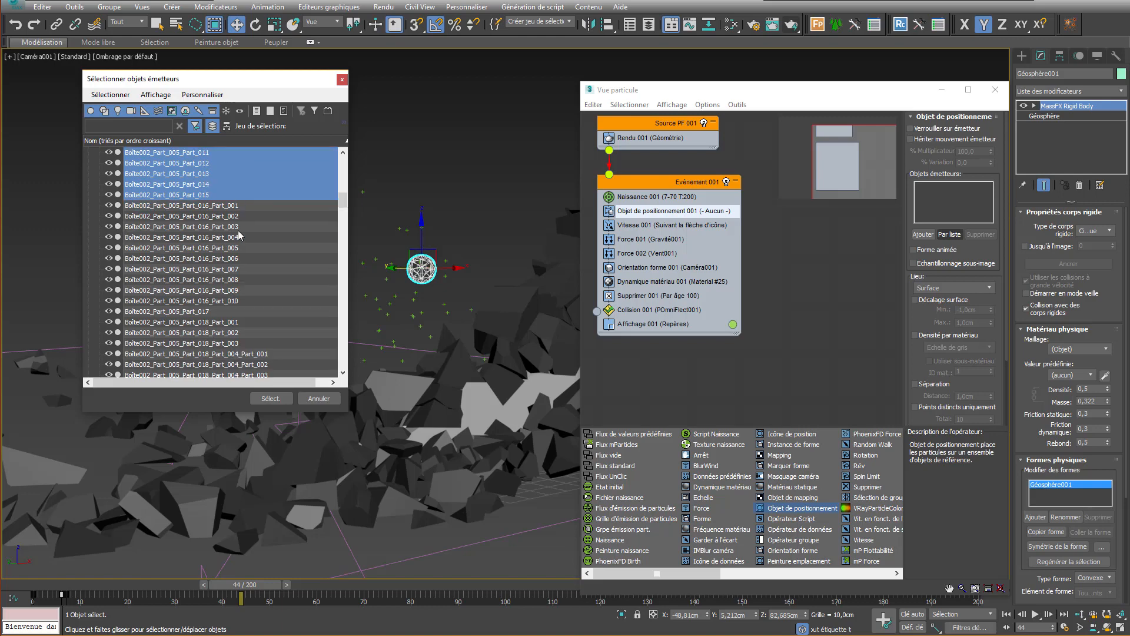
# Step: Look through the Frag_02 fragments in the emitter object list to find the first and last pieces
pyautogui.scroll(-5, 199, 252)
pyautogui.keyDown('ctrl'); pyautogui.click(202, 249); pyautogui.keyUp('ctrl')
pyautogui.scroll(-6, 221, 252)
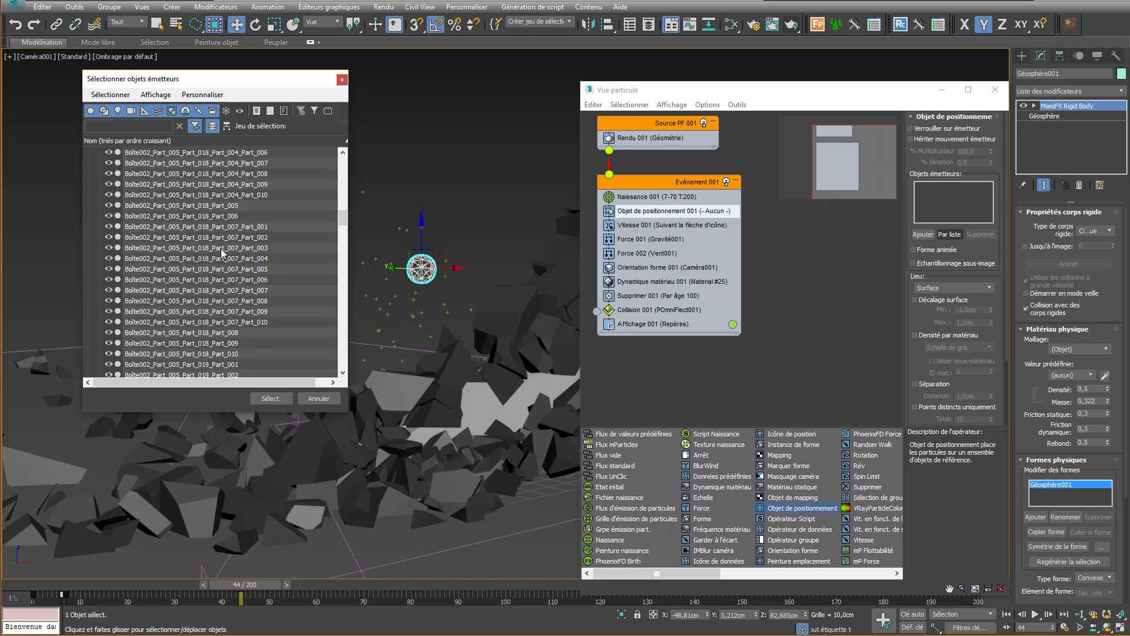
pyautogui.scroll(-15, 224, 236)
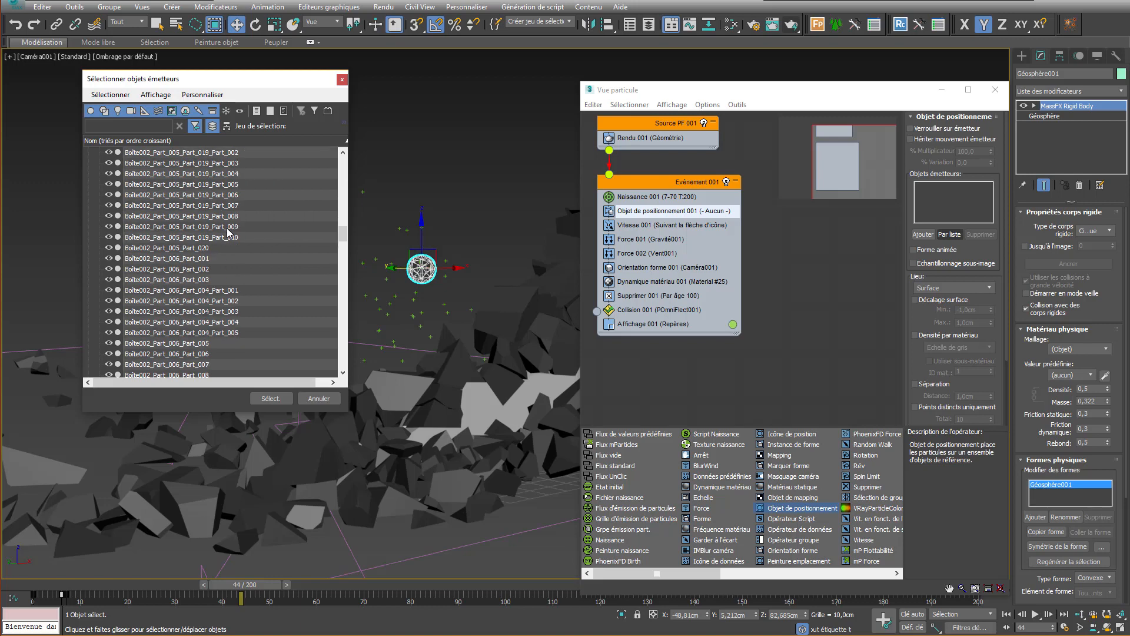
pyautogui.scroll(-20, 224, 248)
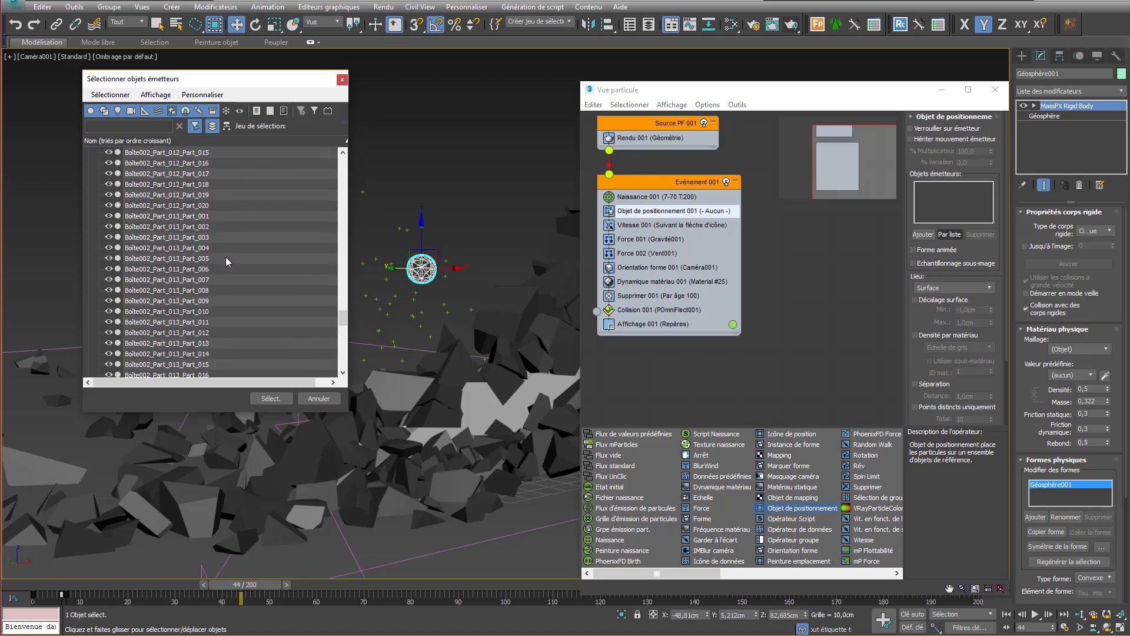
pyautogui.scroll(-2, 226, 269)
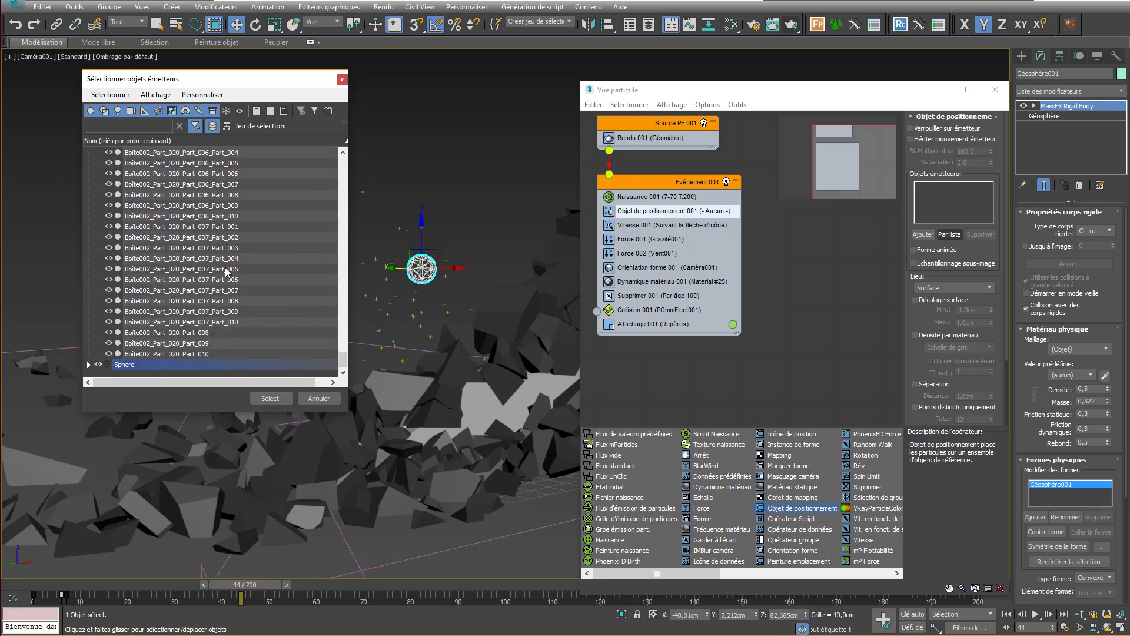
pyautogui.scroll(20, 225, 270)
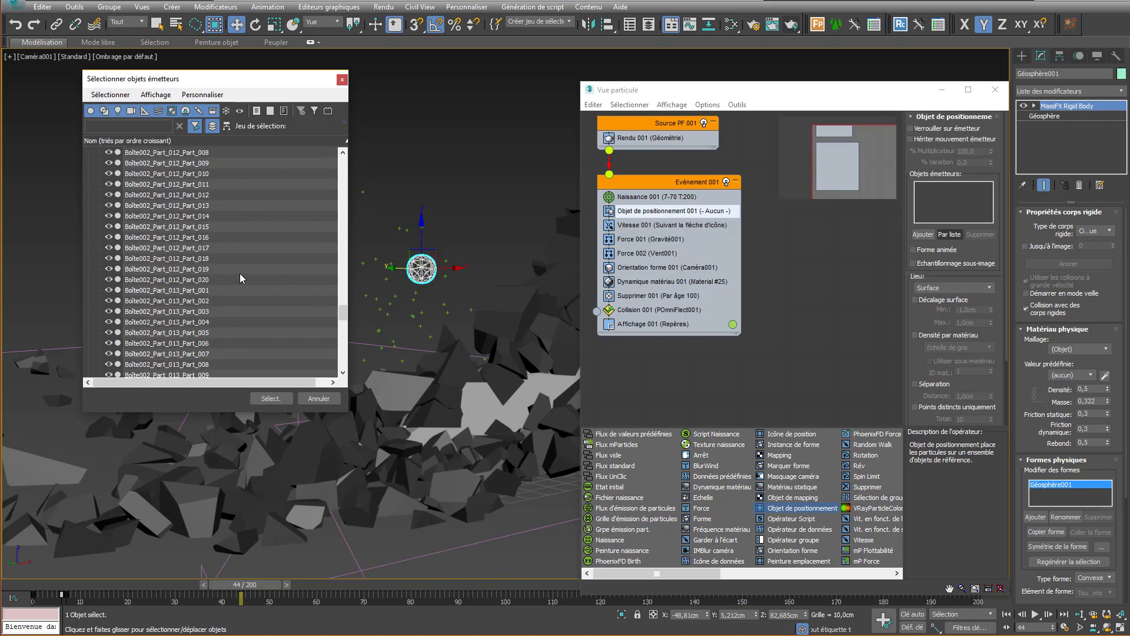
pyautogui.scroll(10, 243, 279)
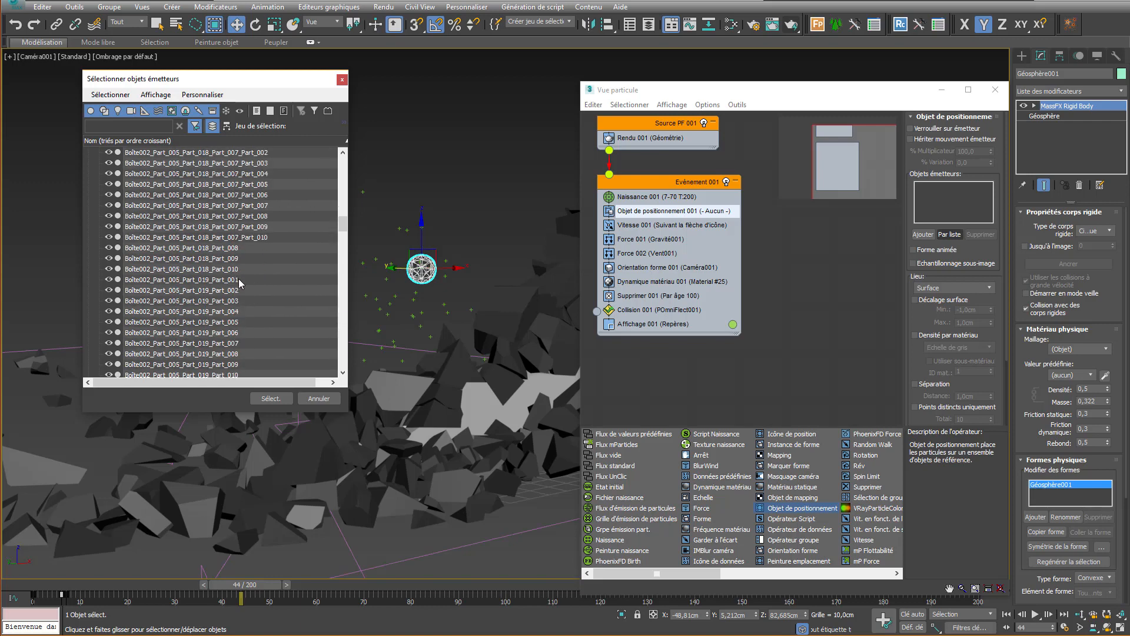
pyautogui.scroll(10, 235, 277)
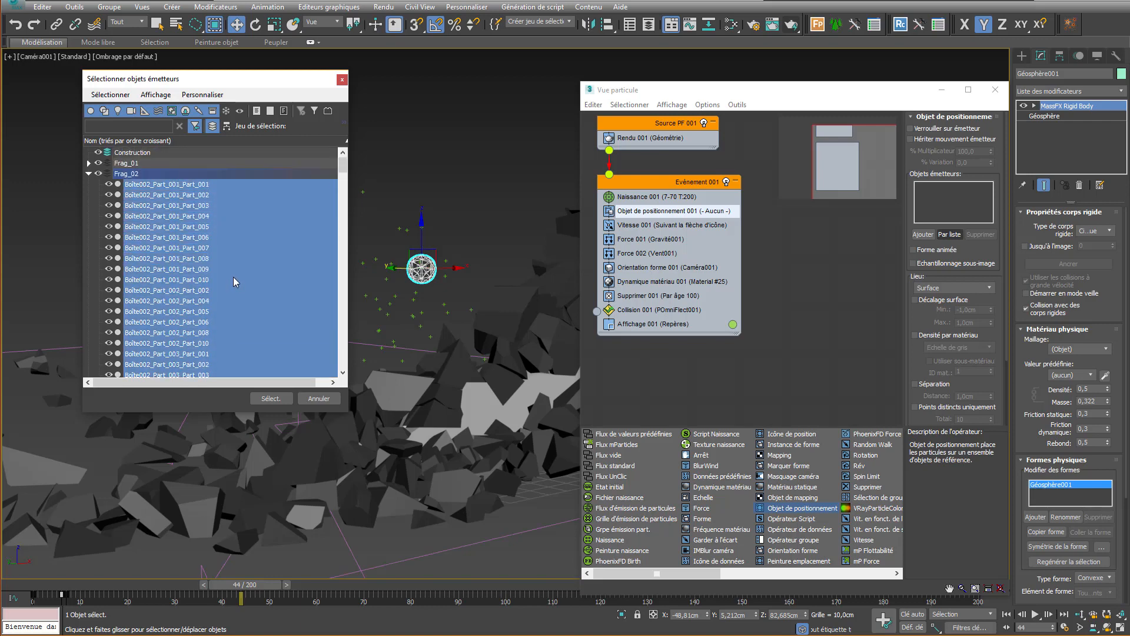
pyautogui.scroll(-4, 234, 279)
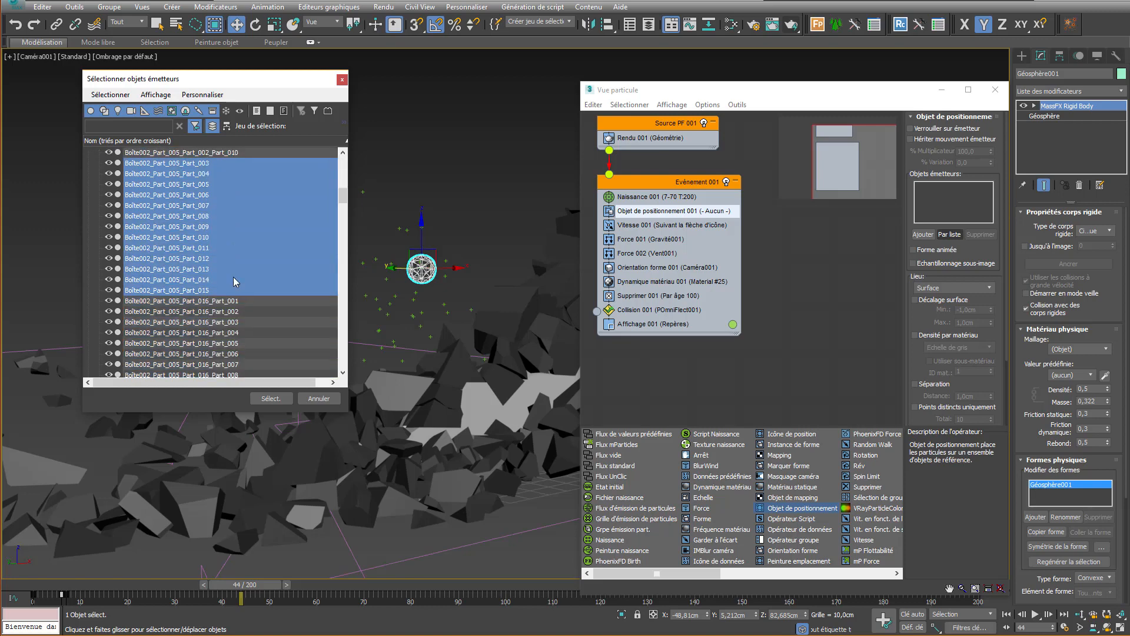
pyautogui.scroll(8, 237, 271)
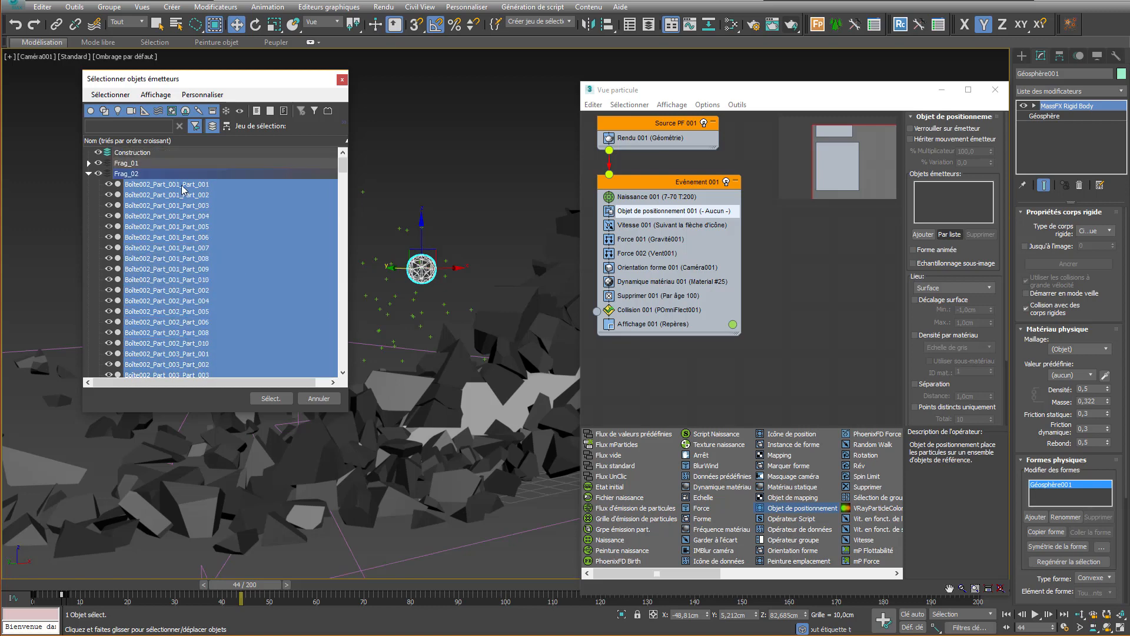
# Step: Select all Frag_02 fragments from Boîte002_Part_001_Part_001 through Boîte002_Part_020_Part_010 and assign them as emitter objects
pyautogui.click(183, 186)
pyautogui.moveTo(342, 173); pyautogui.dragTo(332, 369)
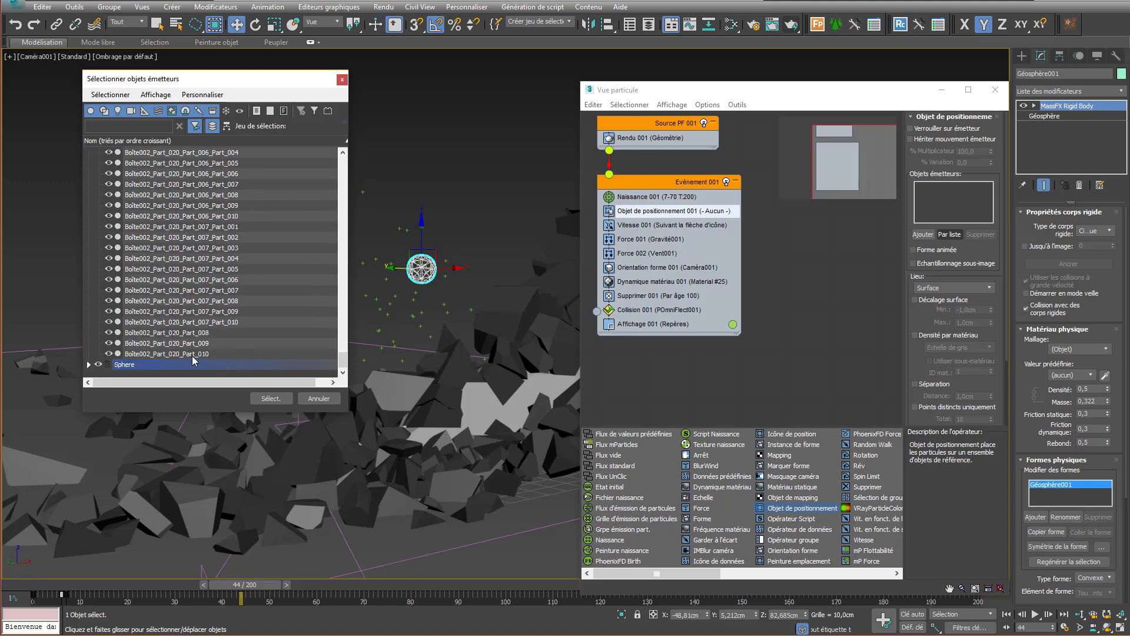
pyautogui.keyDown('shift'); pyautogui.click(192, 355); pyautogui.keyUp('shift')
pyautogui.click(270, 399)
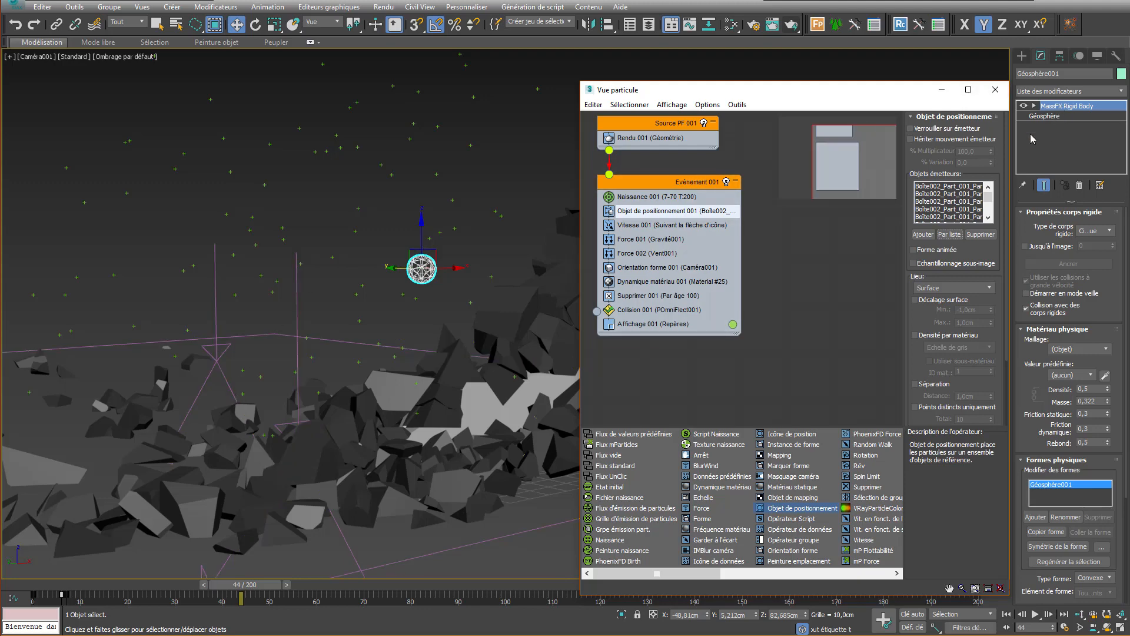
# Step: Enable Hériter mouvement émetteur with a 74 % variation and scrub the animation from frame 0 to frame 49 to check it
pyautogui.click(930, 143)
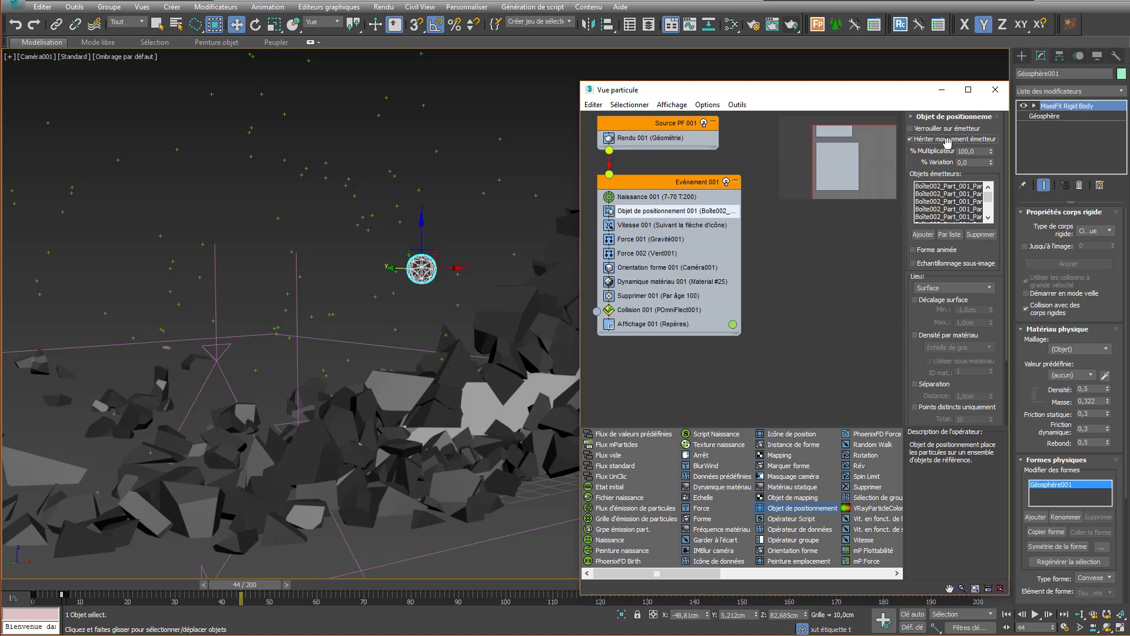
pyautogui.moveTo(991, 163); pyautogui.dragTo(992, 119)
pyautogui.click(41, 588)
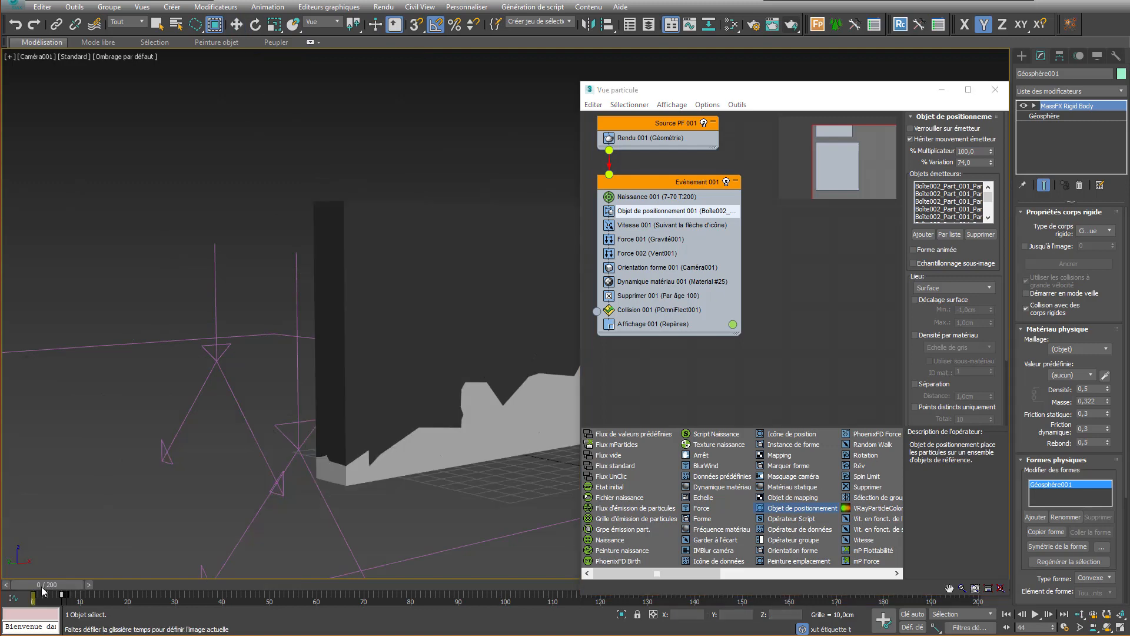
pyautogui.moveTo(43, 591); pyautogui.dragTo(266, 511)
pyautogui.press('w')
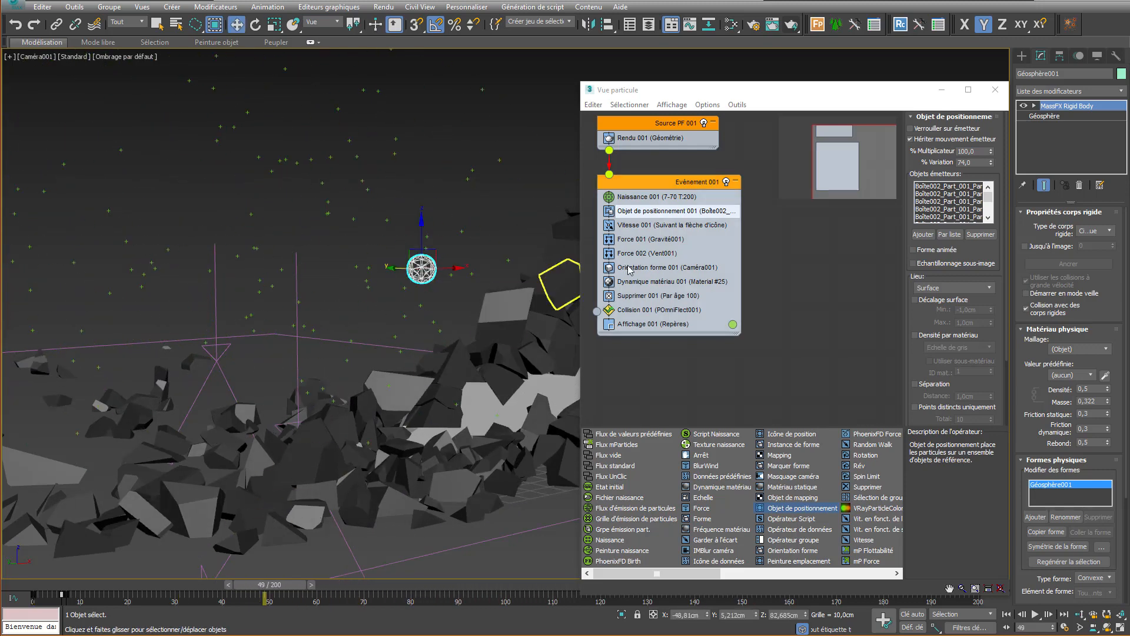
# Step: Set the Vitesse 001 operator's speed to 72,9 cm and its variation to 0,86 cm
pyautogui.click(667, 227)
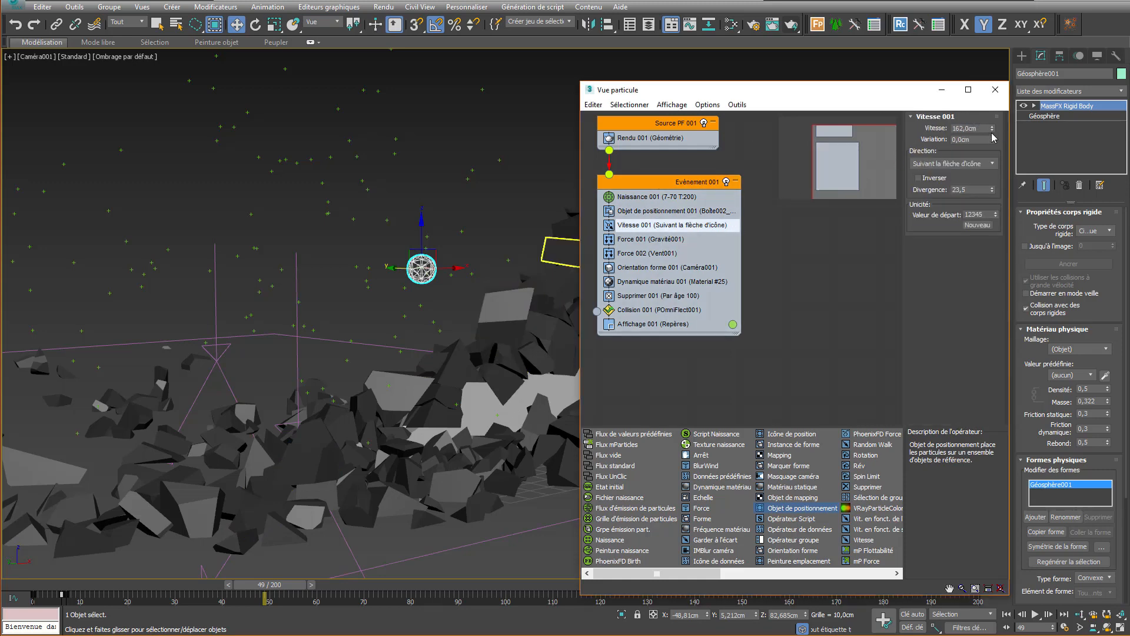
pyautogui.click(993, 165)
pyautogui.click(999, 141)
pyautogui.moveTo(993, 130); pyautogui.dragTo(1007, 148)
pyautogui.moveTo(1011, 158); pyautogui.dragTo(992, 87)
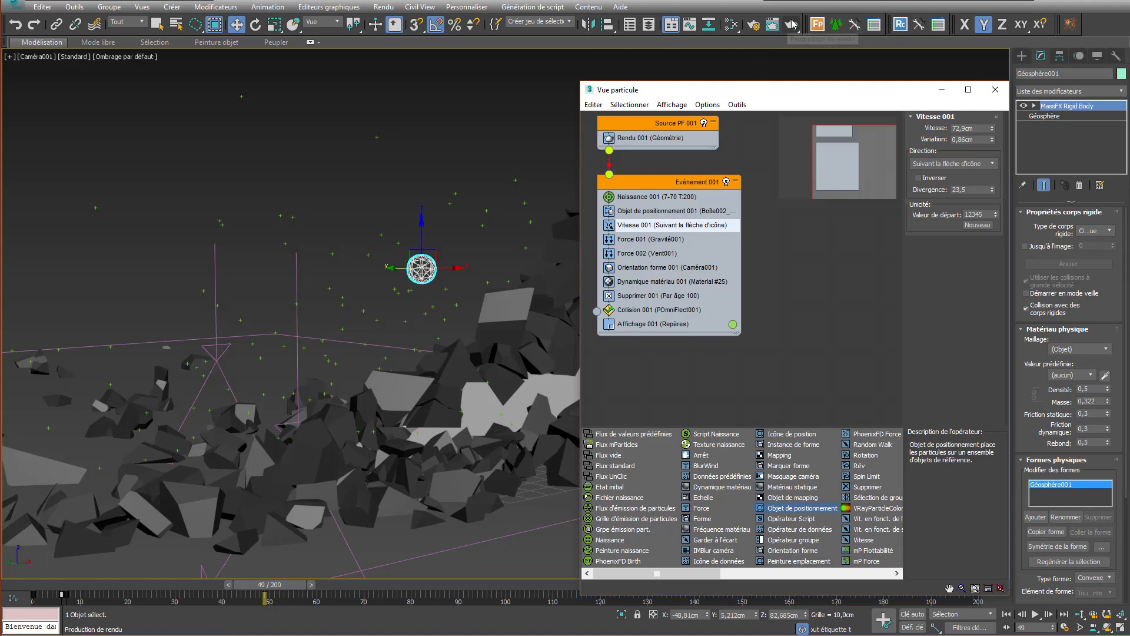
# Step: Reduce the render output size to 400 × 225 and render frame 49 from Caméra001
pyautogui.click(754, 25)
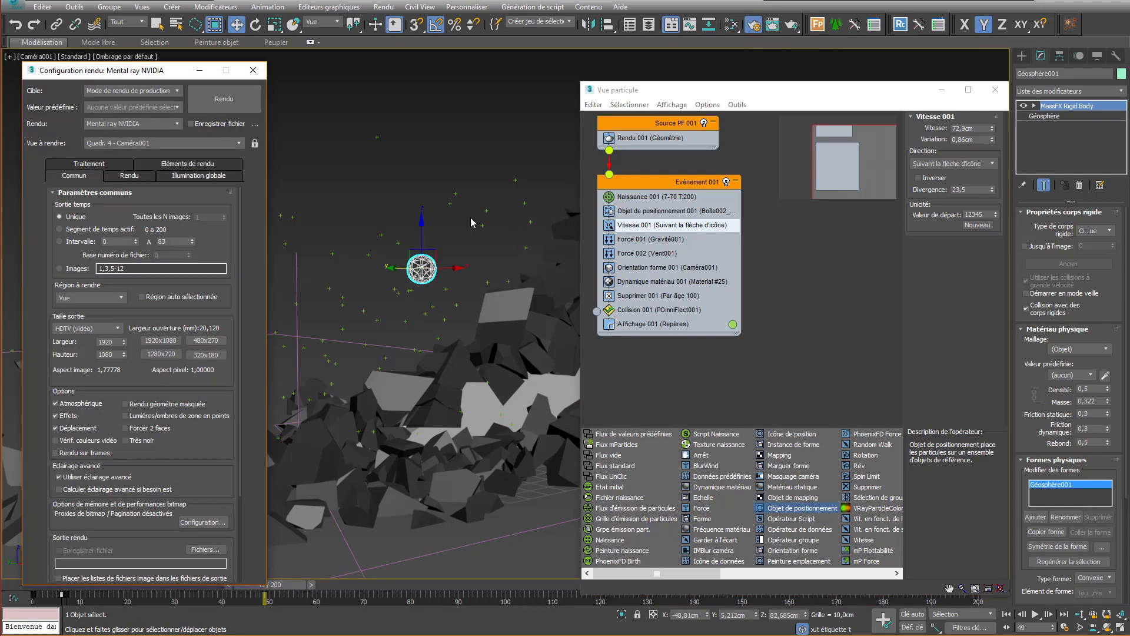
pyautogui.doubleClick(113, 343)
pyautogui.click(218, 99)
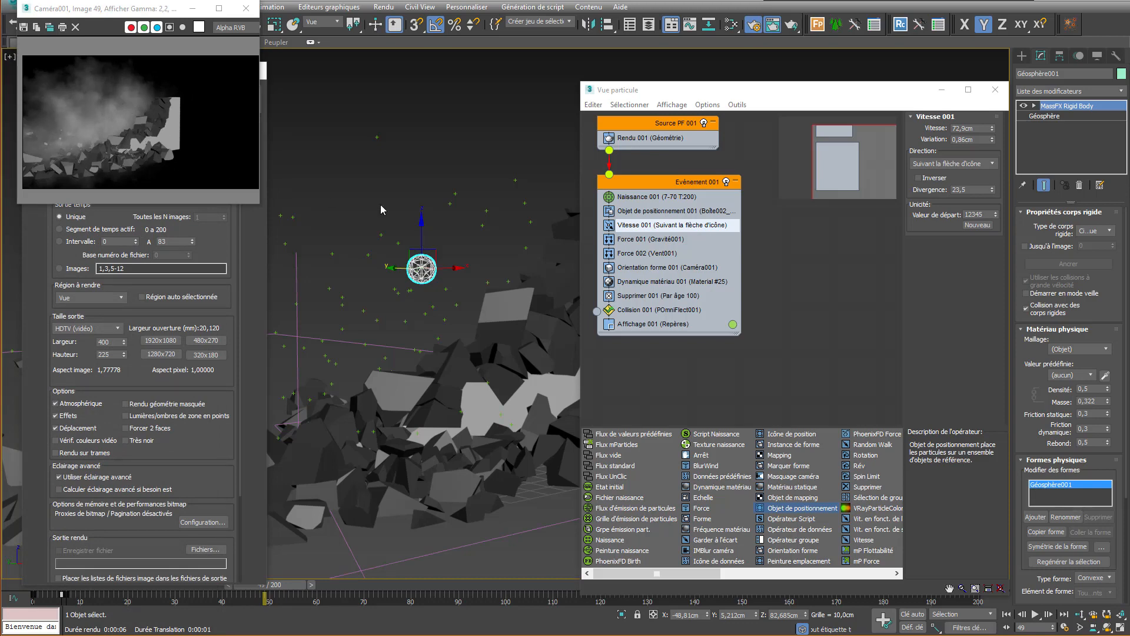
# Step: Adjust the % Influence of Force 002 (Vent001) and set the Vitesse 001 speed to 48,114 cm
pyautogui.click(610, 254)
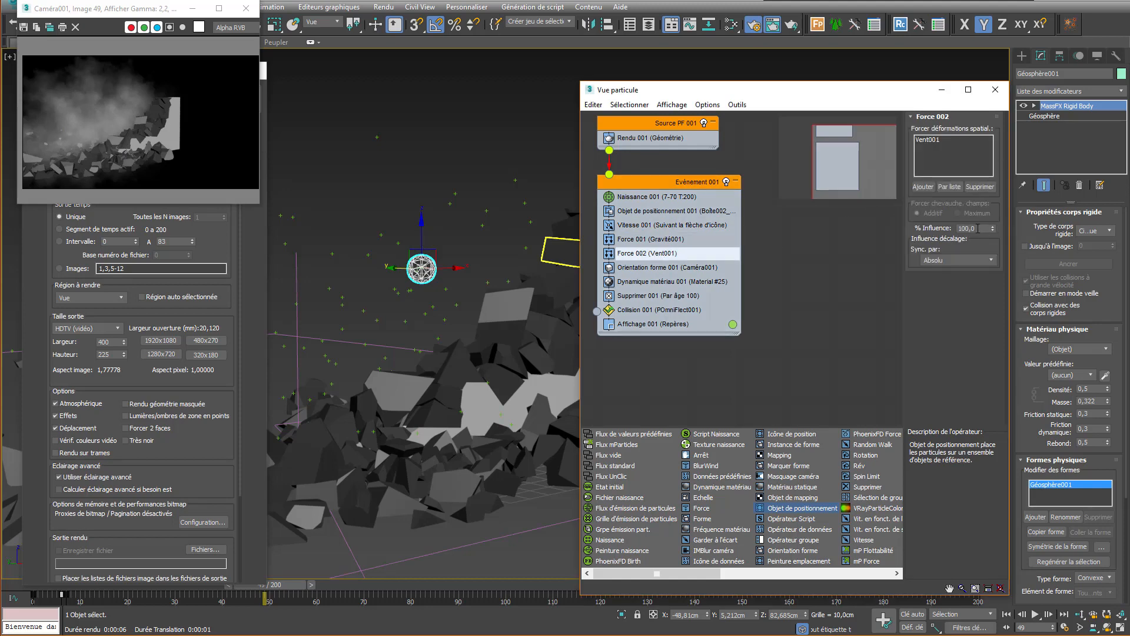
pyautogui.moveTo(993, 231); pyautogui.dragTo(1000, 260)
pyautogui.click(669, 226)
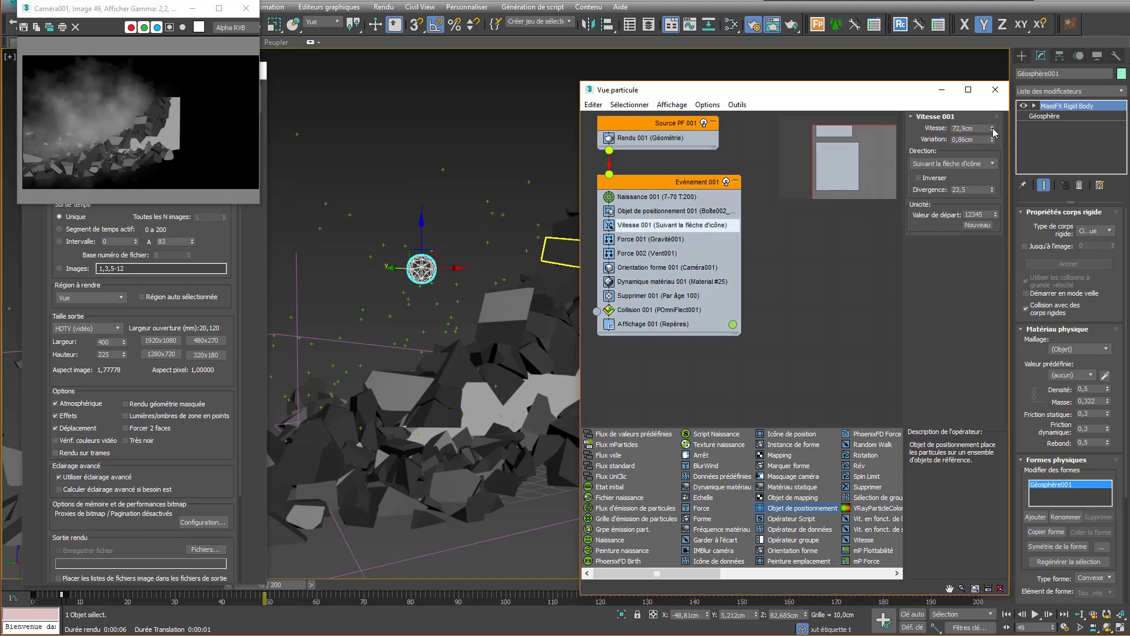
pyautogui.moveTo(994, 132); pyautogui.dragTo(996, 152)
# Step: Render frame 49 again to check the smoke, and close the rendered image, the render setup and the Vue particule window
pyautogui.click(817, 25)
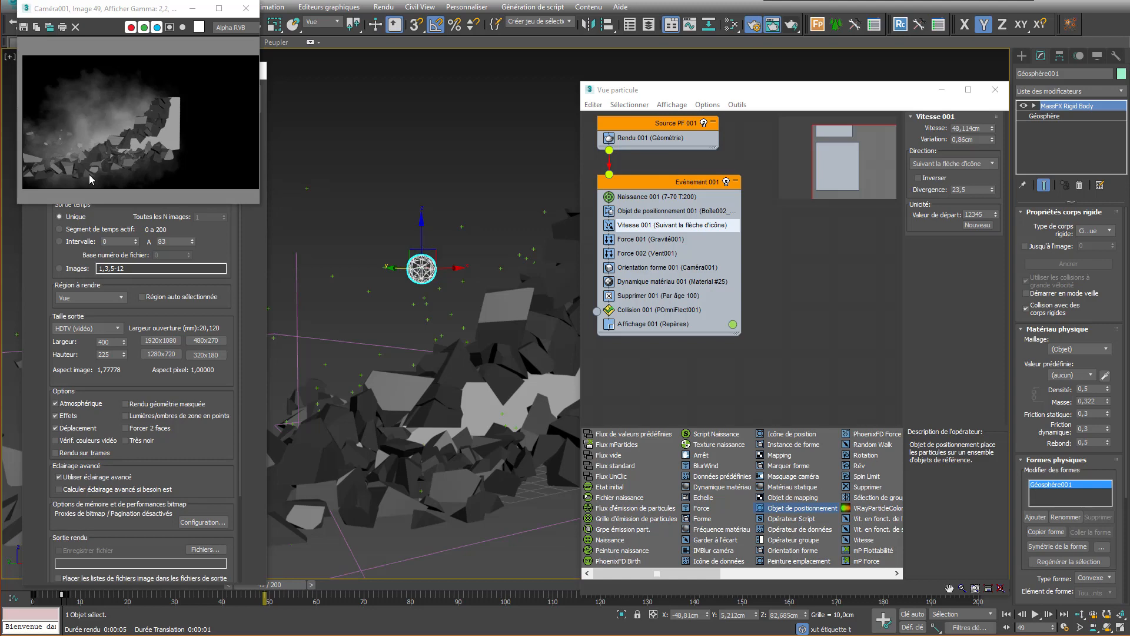
pyautogui.click(246, 9)
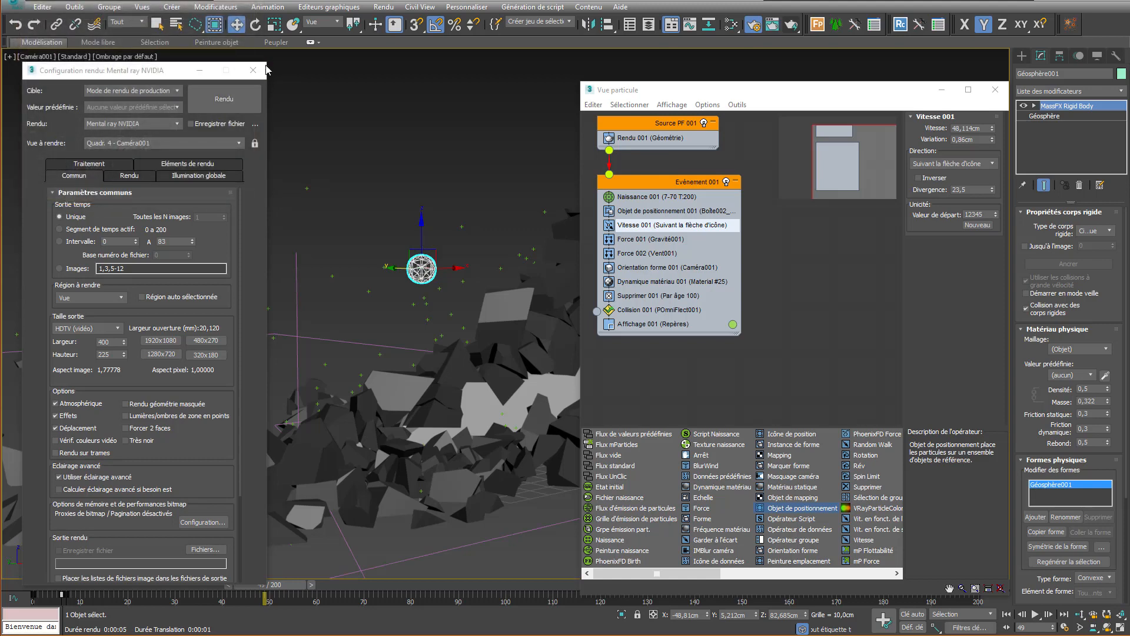
pyautogui.click(260, 75)
pyautogui.click(995, 89)
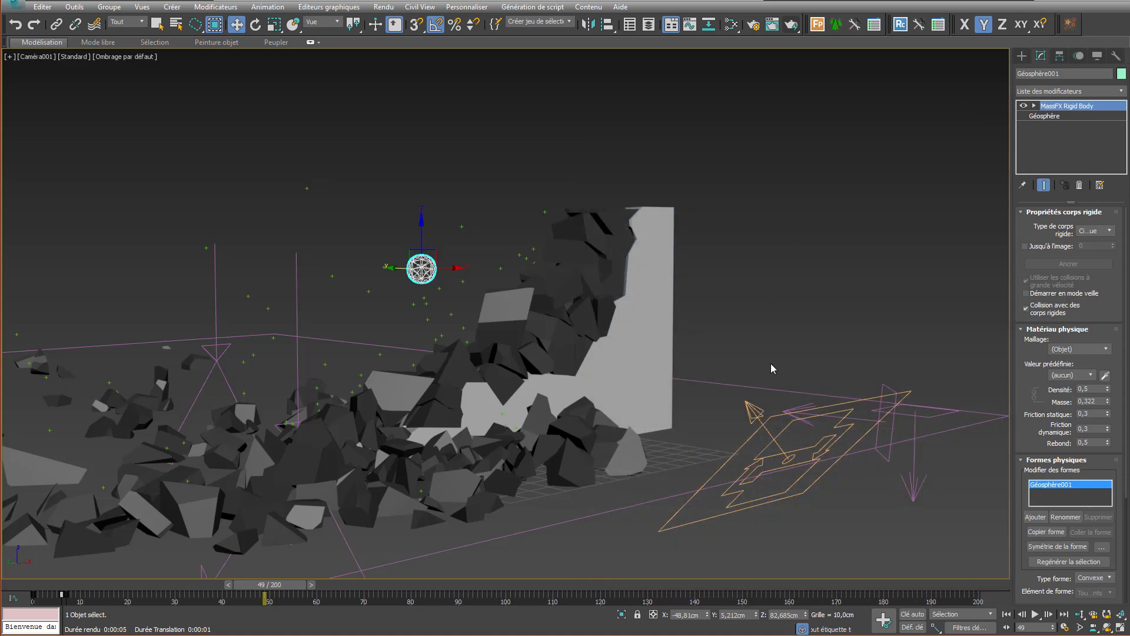
# Step: Draw a standard Plan primitive in the Perspective view as the ground under the whole scene, about 1309 cm long and 1190 cm wide
pyautogui.click(1022, 56)
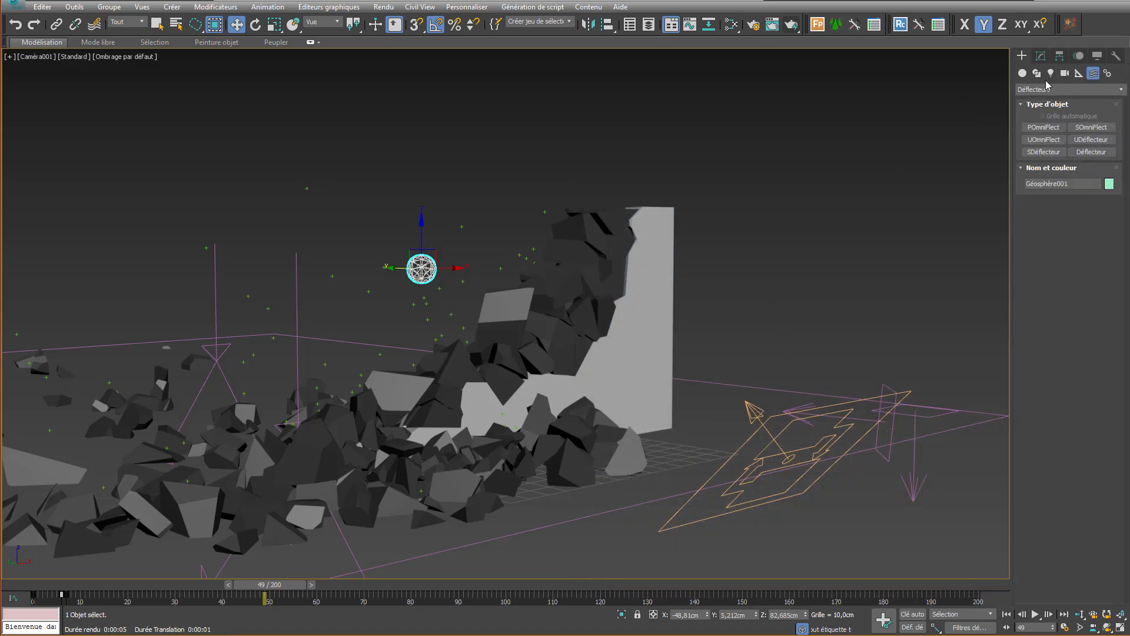
pyautogui.click(1023, 74)
pyautogui.click(1039, 90)
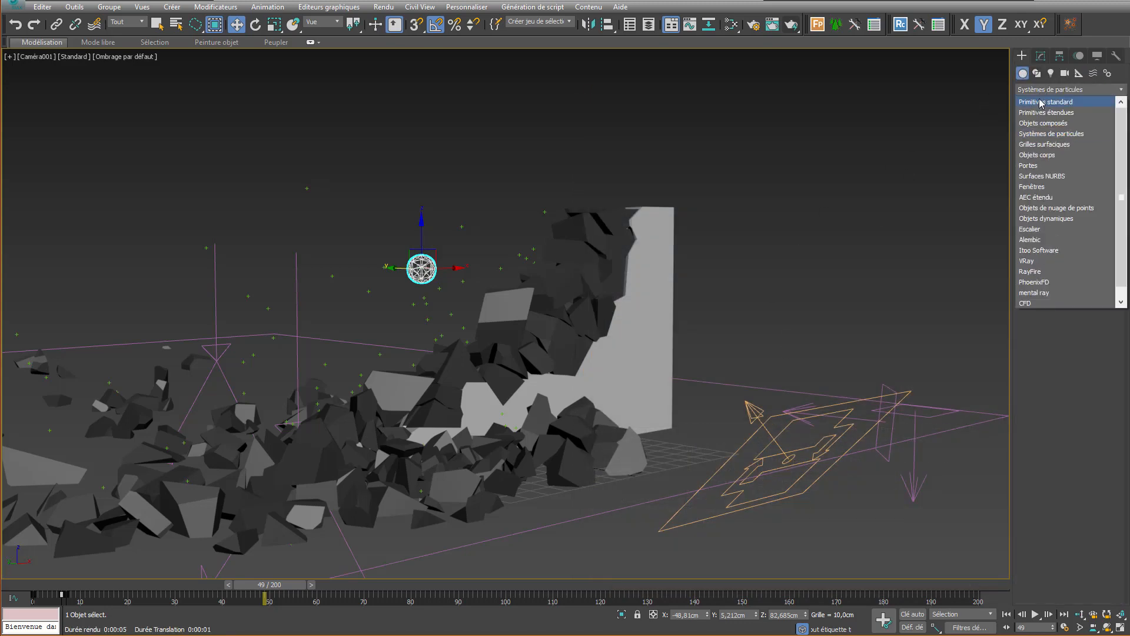
pyautogui.click(1040, 102)
pyautogui.click(1091, 177)
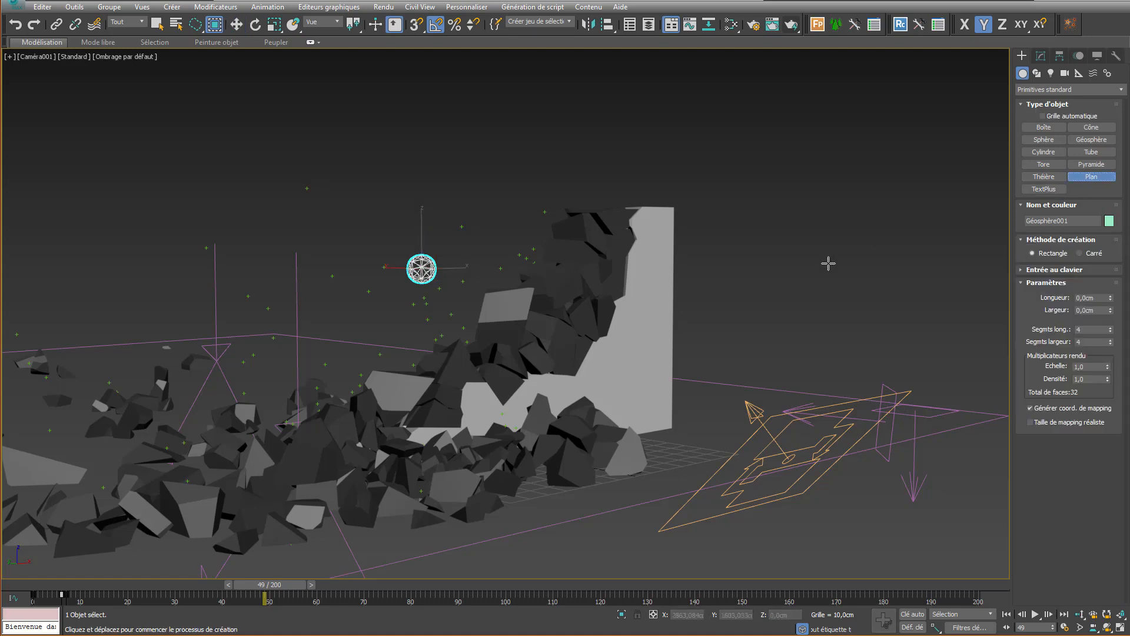
pyautogui.press('p')
pyautogui.moveTo(492, 274); pyautogui.dragTo(462, 273, button='middle')
pyautogui.scroll(-4, 462, 274)
pyautogui.keyDown('alt'); pyautogui.moveTo(474, 231); pyautogui.dragTo(468, 295, button='middle'); pyautogui.keyUp('alt')
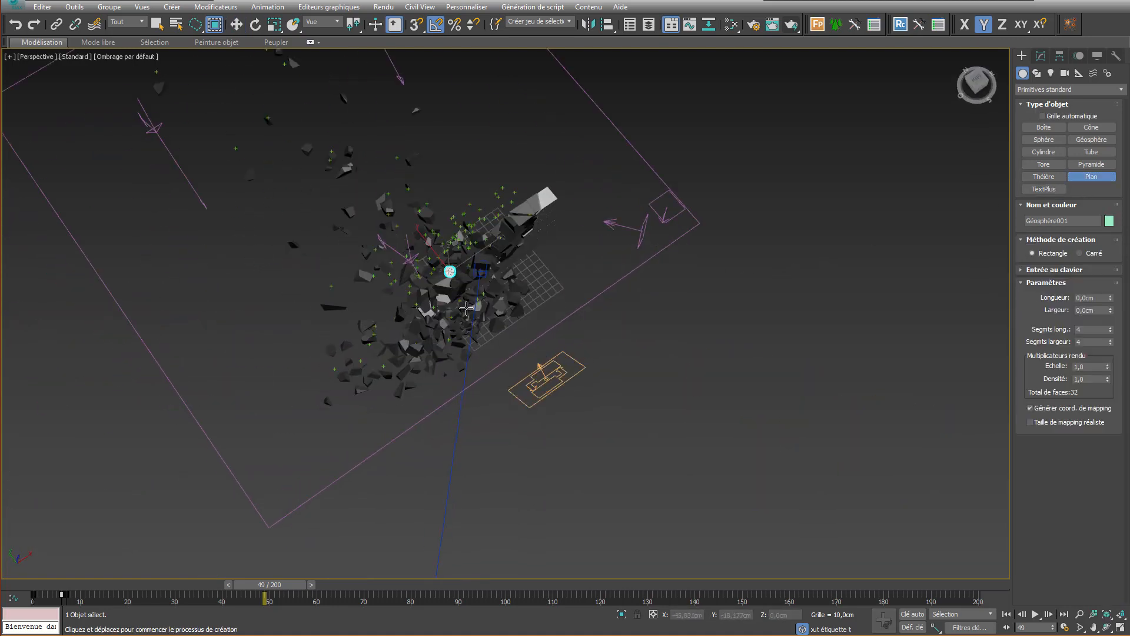
pyautogui.scroll(-3, 468, 297)
pyautogui.scroll(-2, 470, 272)
pyautogui.moveTo(443, 100); pyautogui.dragTo(394, 487)
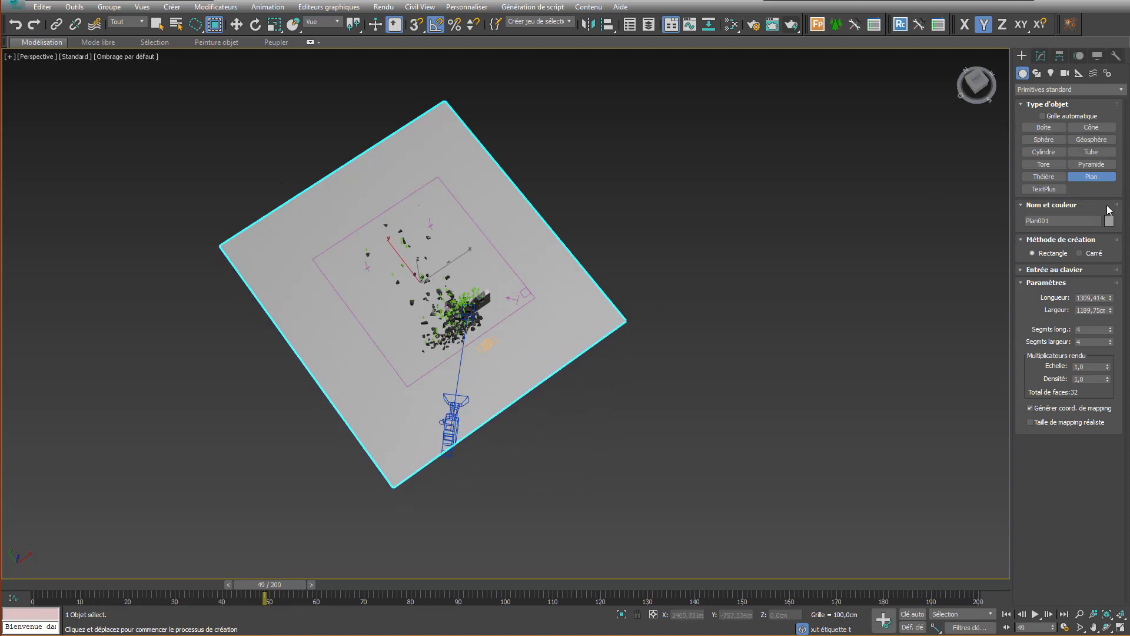
# Step: Change the ground plane's object colour to the custom dark grey
pyautogui.click(1109, 221)
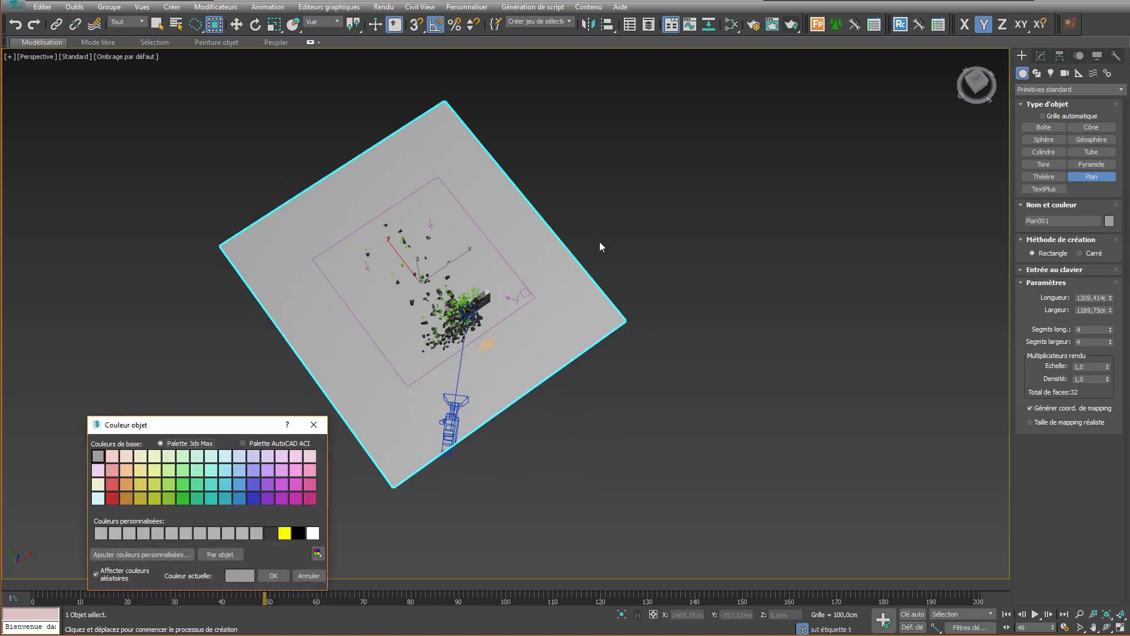
pyautogui.click(268, 533)
pyautogui.click(277, 576)
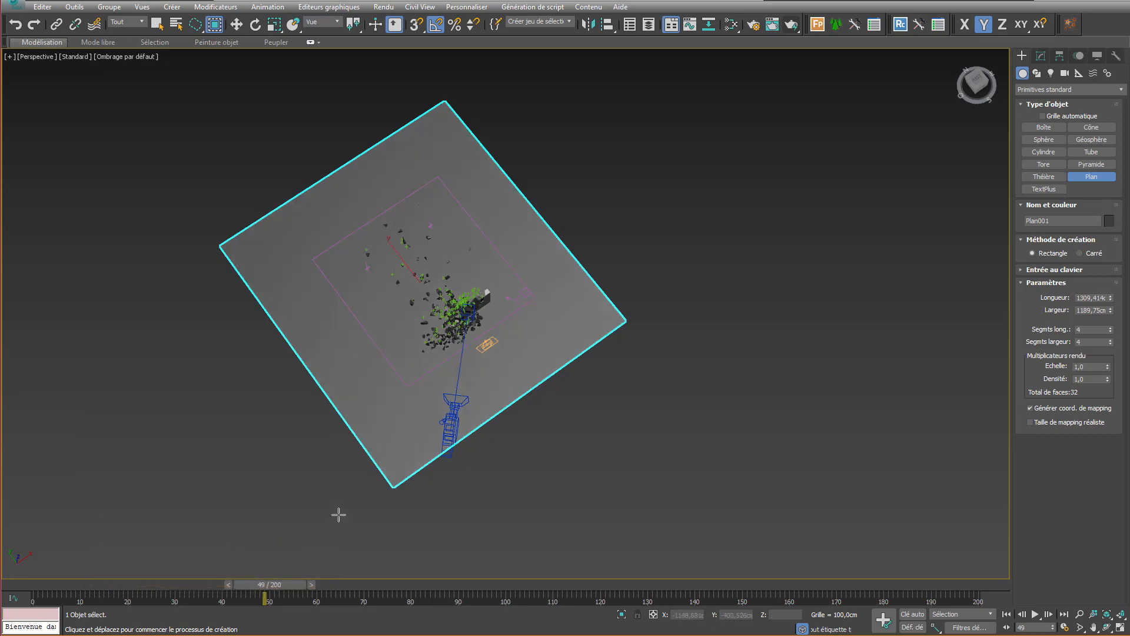
# Step: Render frame 49 from Caméra001 to check the smoke with the ground plane, and close the rendered image
pyautogui.press('c')
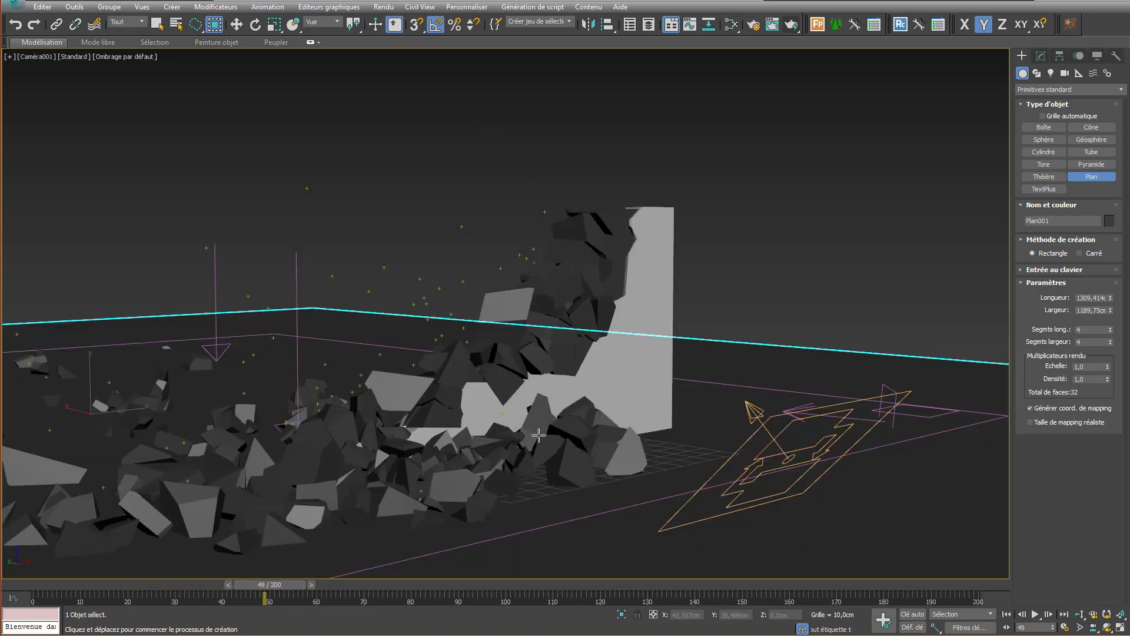
pyautogui.click(778, 25)
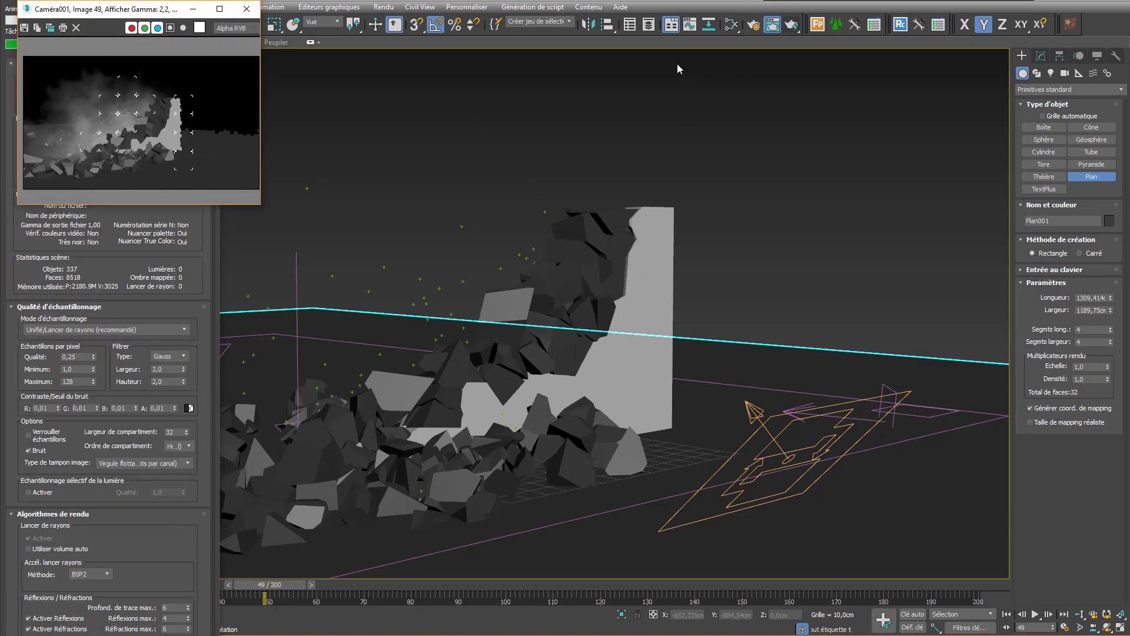
pyautogui.click(247, 9)
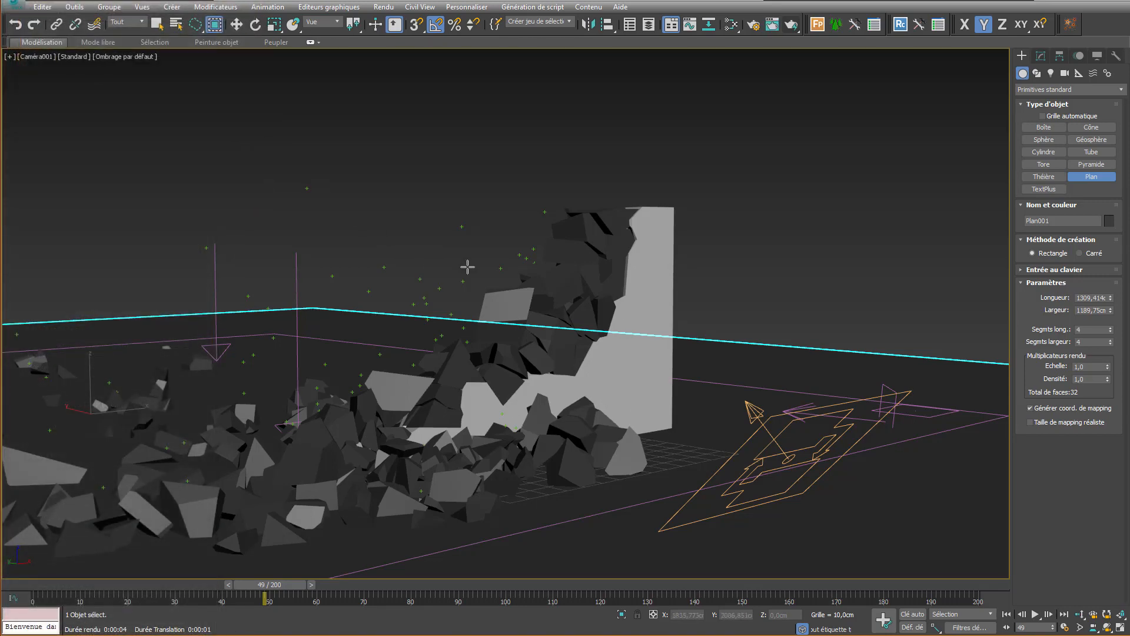
# Step: Draw a photometric mr sky portal on the wall's front face with automatic grid and 4 shadow samples, about 75 cm long and 217 cm wide
pyautogui.press('p')
pyautogui.click(1043, 59)
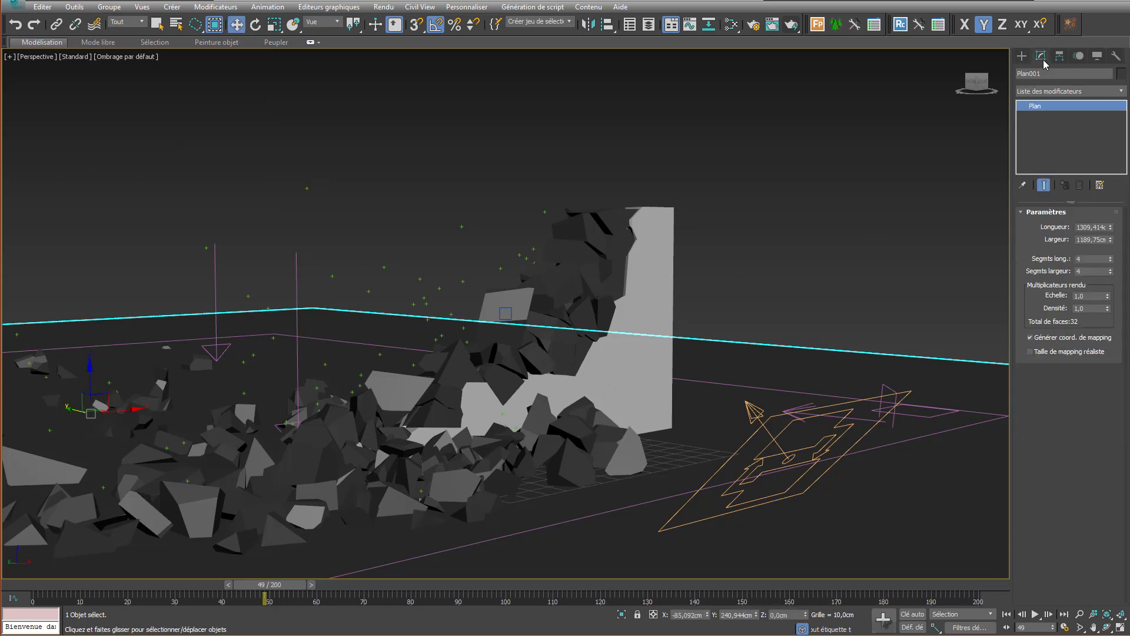
pyautogui.click(1022, 55)
pyautogui.click(1043, 90)
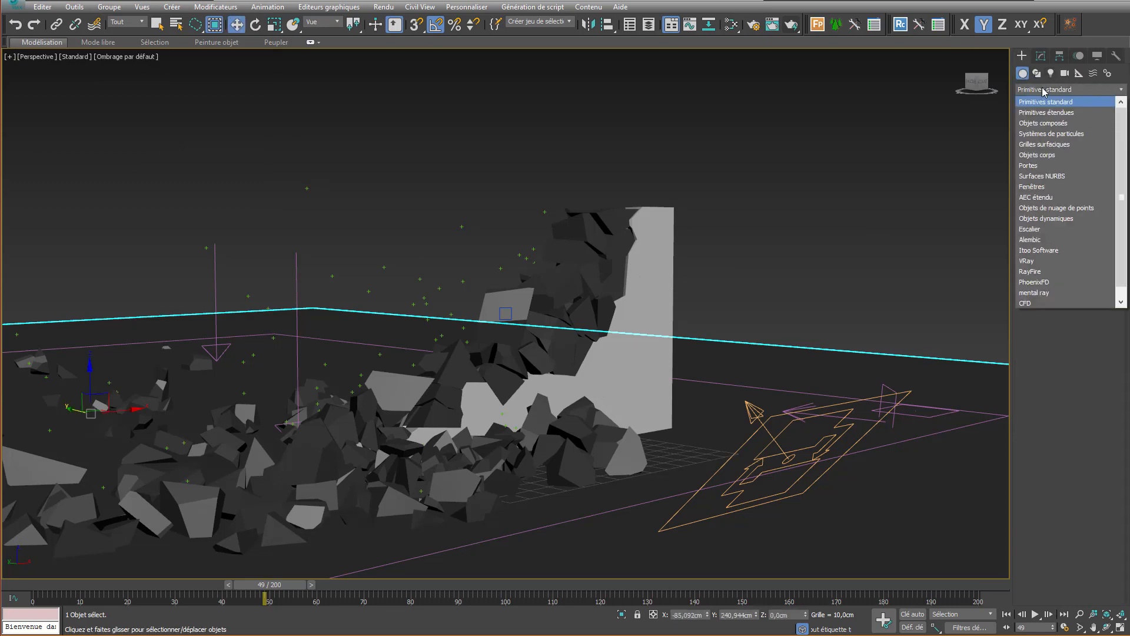
pyautogui.click(1051, 73)
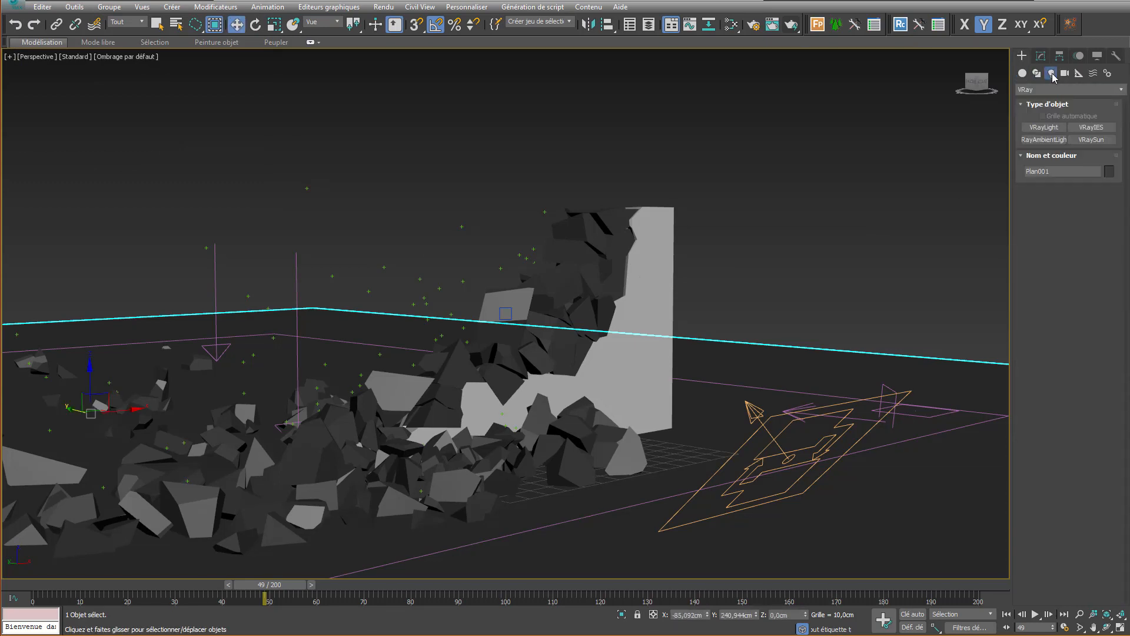
pyautogui.click(1048, 90)
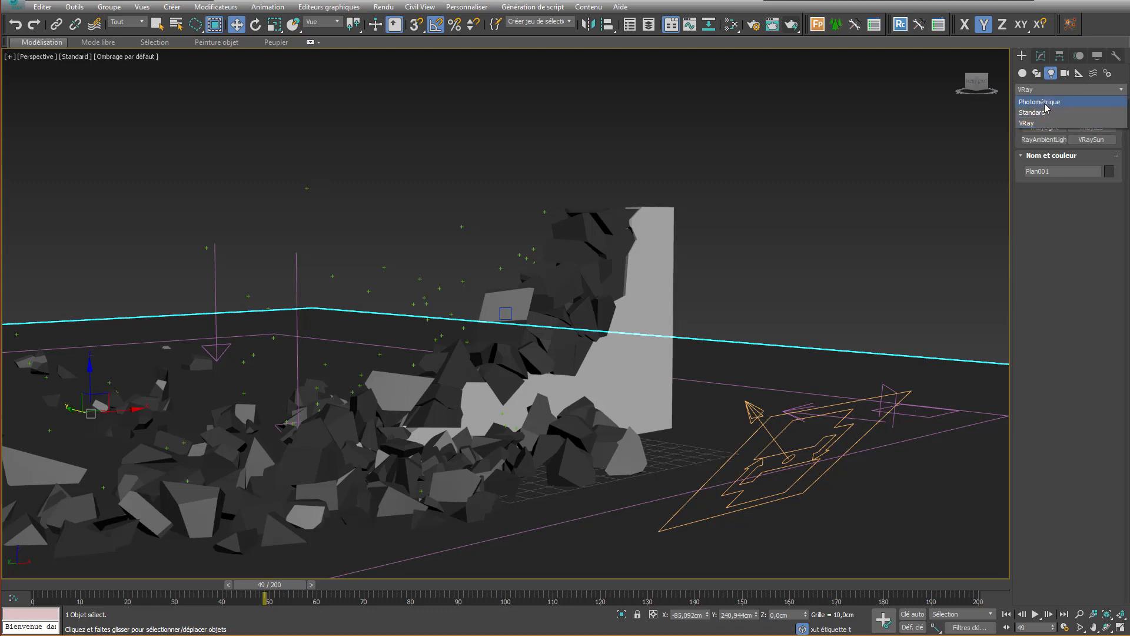
pyautogui.click(1046, 103)
pyautogui.click(1060, 140)
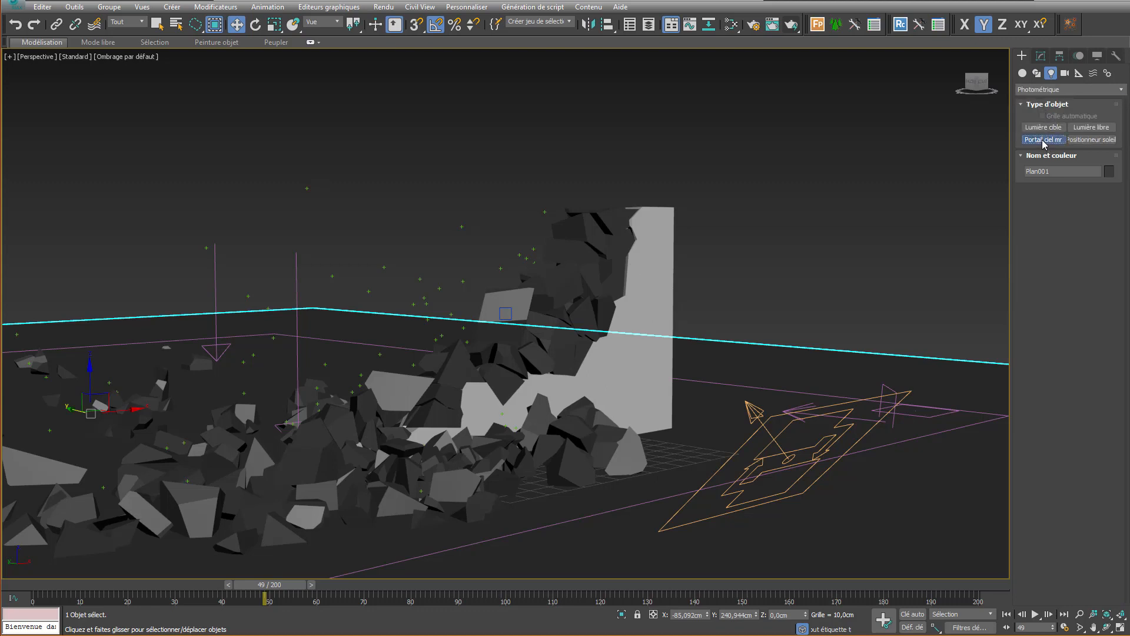
pyautogui.click(1100, 252)
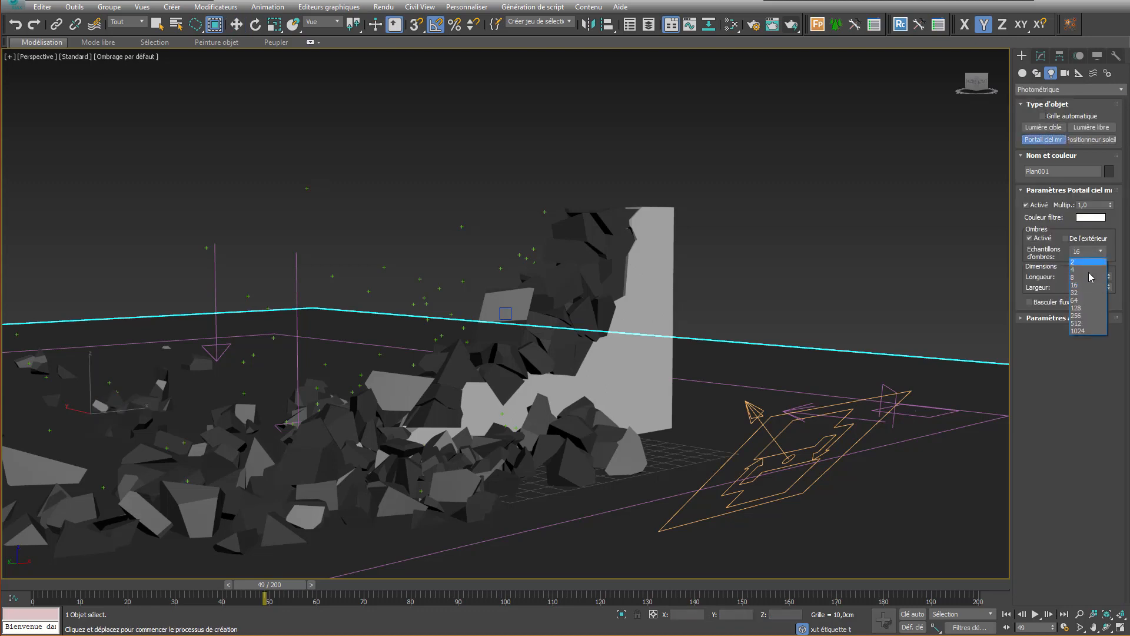
pyautogui.click(1085, 270)
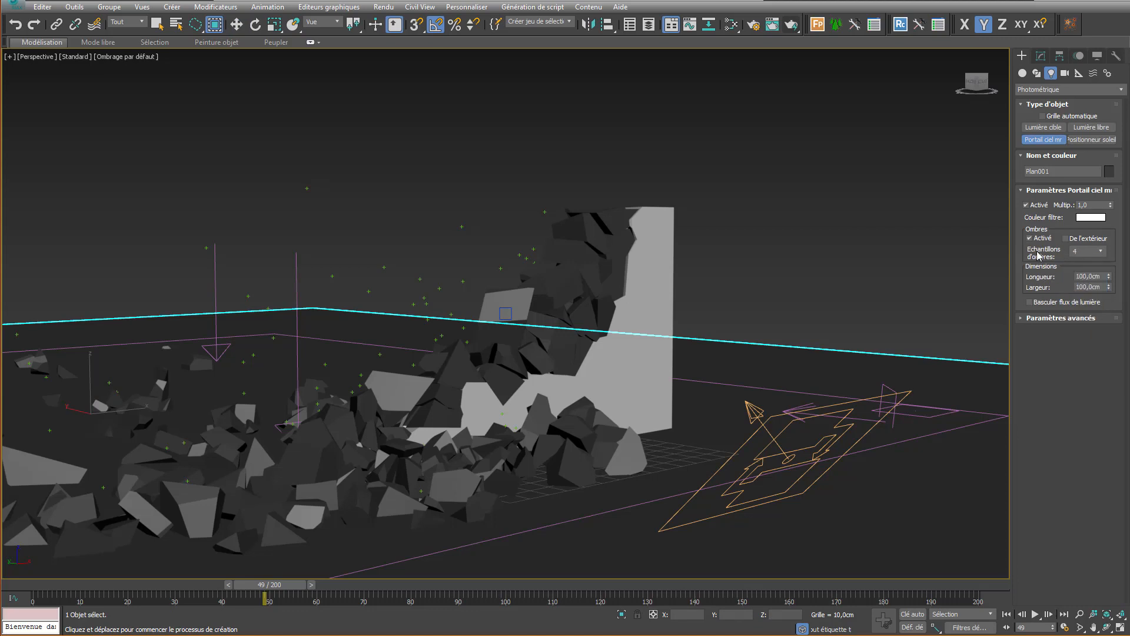
pyautogui.click(1042, 117)
pyautogui.moveTo(662, 218); pyautogui.dragTo(287, 416)
pyautogui.press('w')
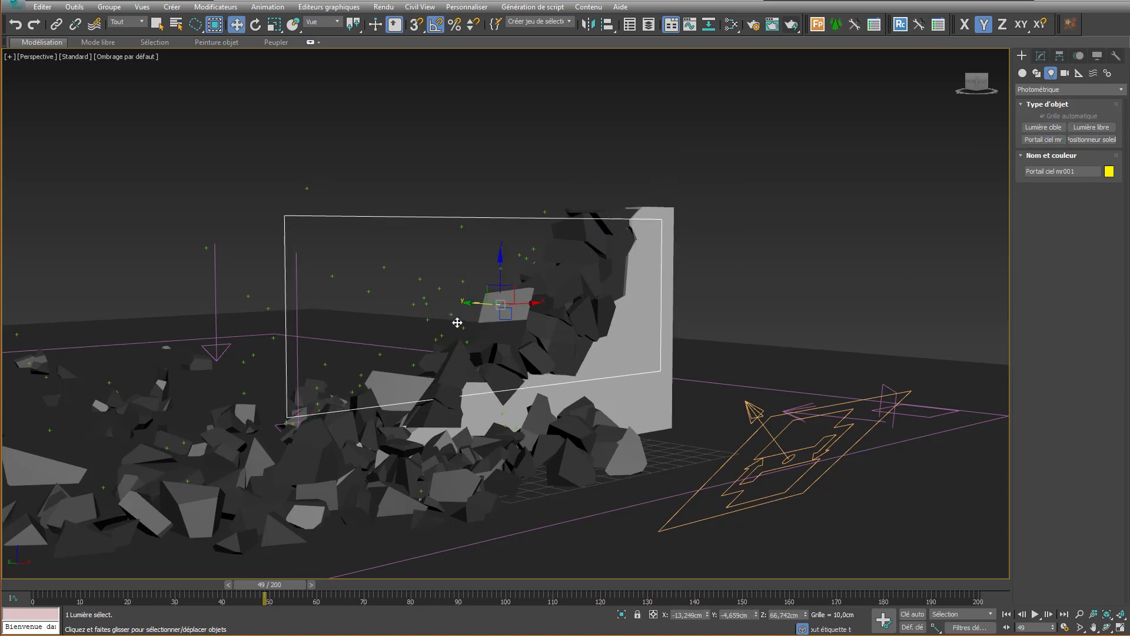
# Step: Move the sky portal up and away from the wall to about Y -167 cm, Z 137 cm, and tilt it to 75° about X
pyautogui.scroll(-3, 457, 322)
pyautogui.keyDown('alt'); pyautogui.moveTo(457, 321); pyautogui.dragTo(547, 314, button='middle'); pyautogui.keyUp('alt')
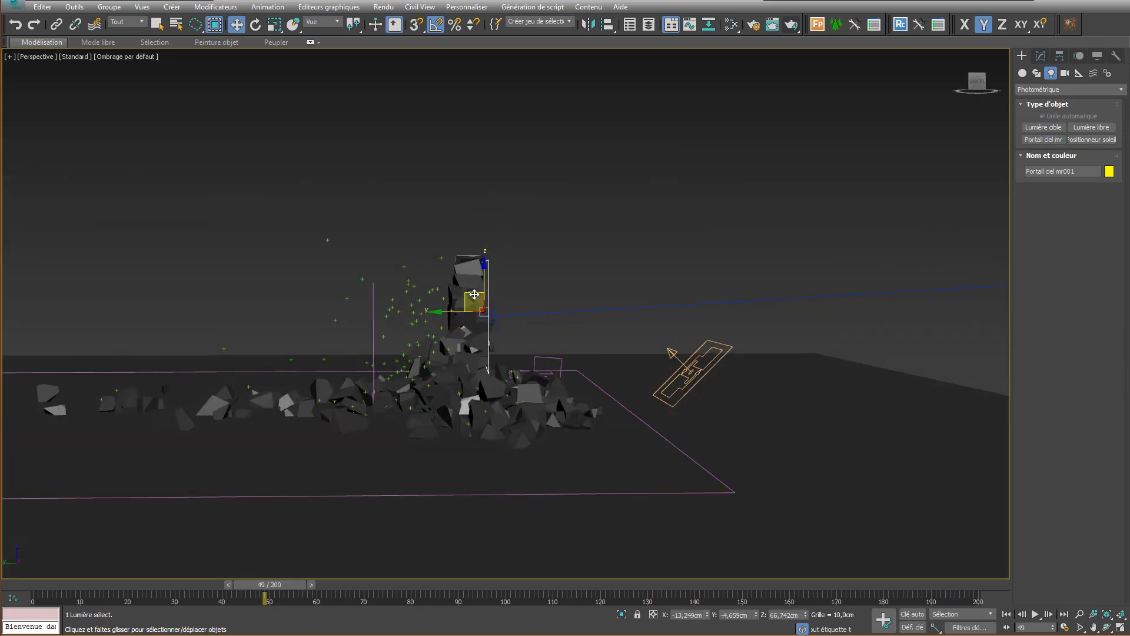
pyautogui.moveTo(475, 294); pyautogui.dragTo(664, 178)
pyautogui.rightClick(692, 205)
pyautogui.click(709, 217)
pyautogui.press('c')
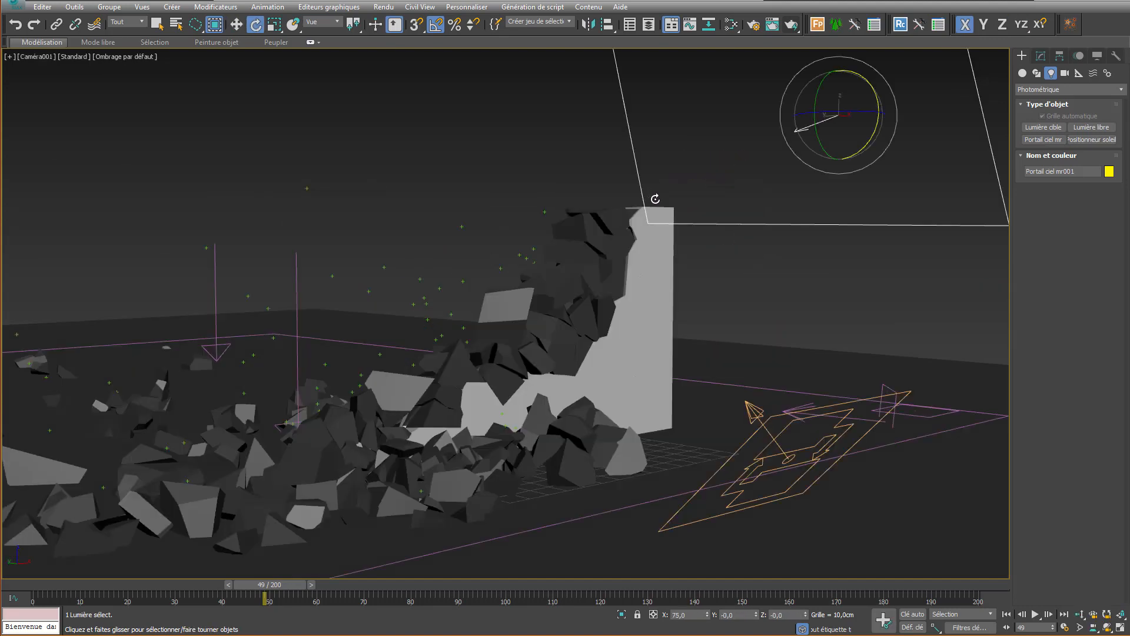
# Step: Move the sky portal farther from the wall to about -218 cm in Y, and set the Caméra001 view's display to Haute qualité
pyautogui.rightClick(836, 125)
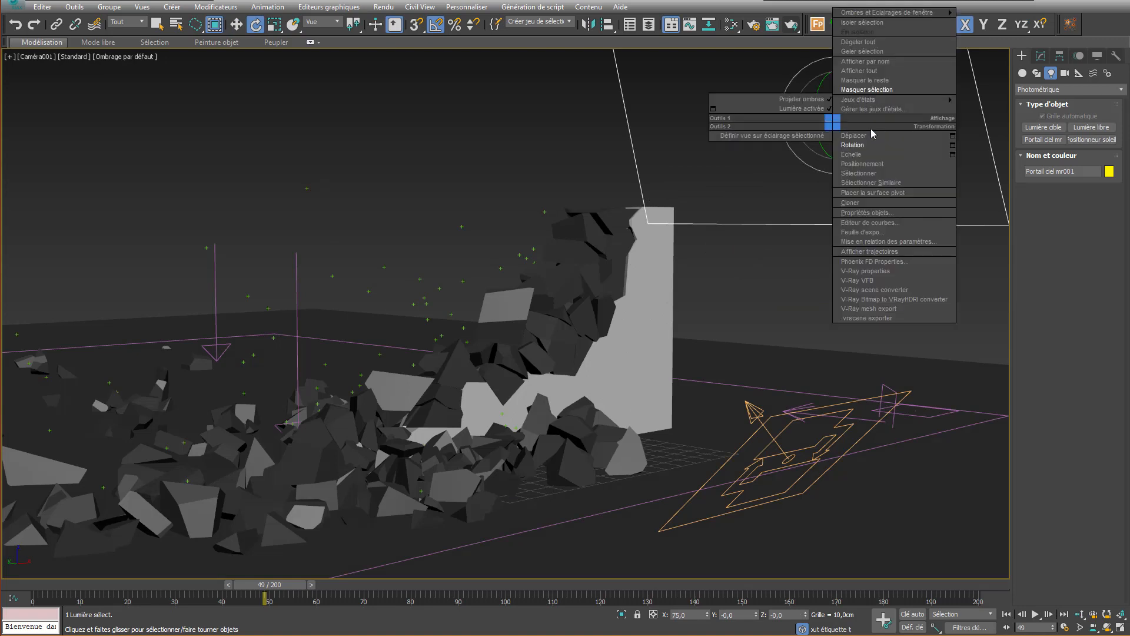
pyautogui.click(872, 138)
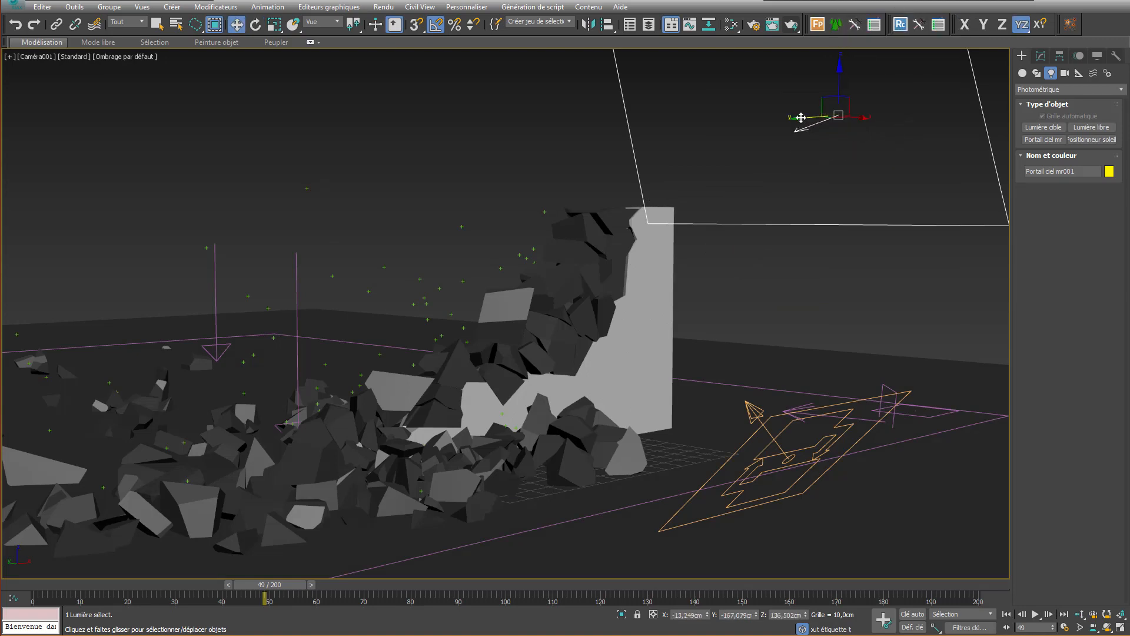
pyautogui.moveTo(809, 125); pyautogui.dragTo(954, 122)
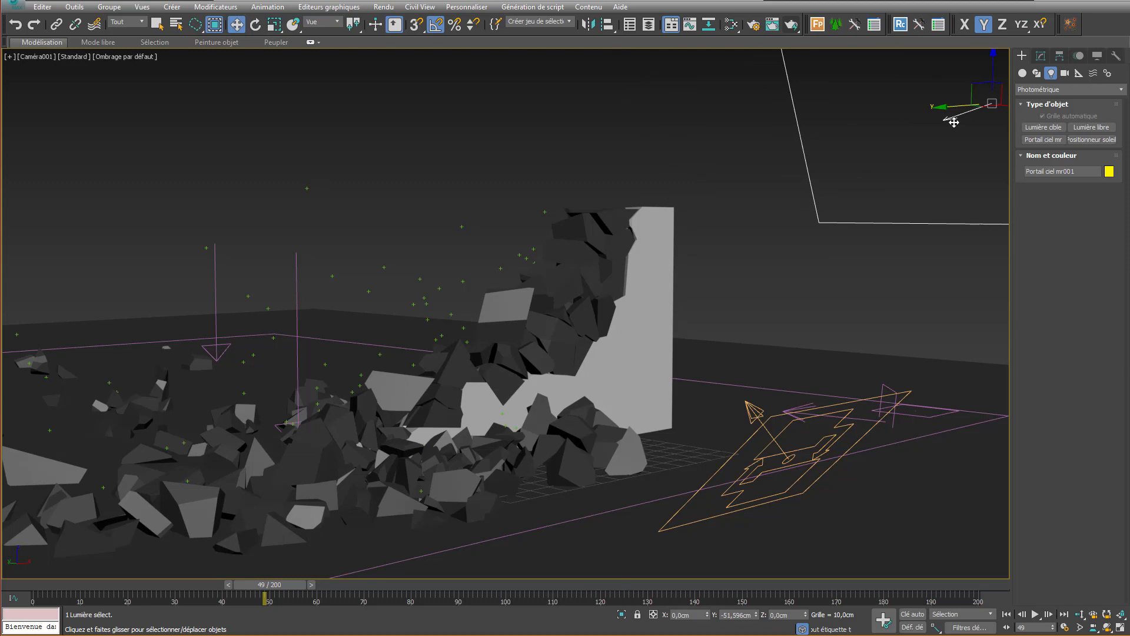
pyautogui.click(73, 57)
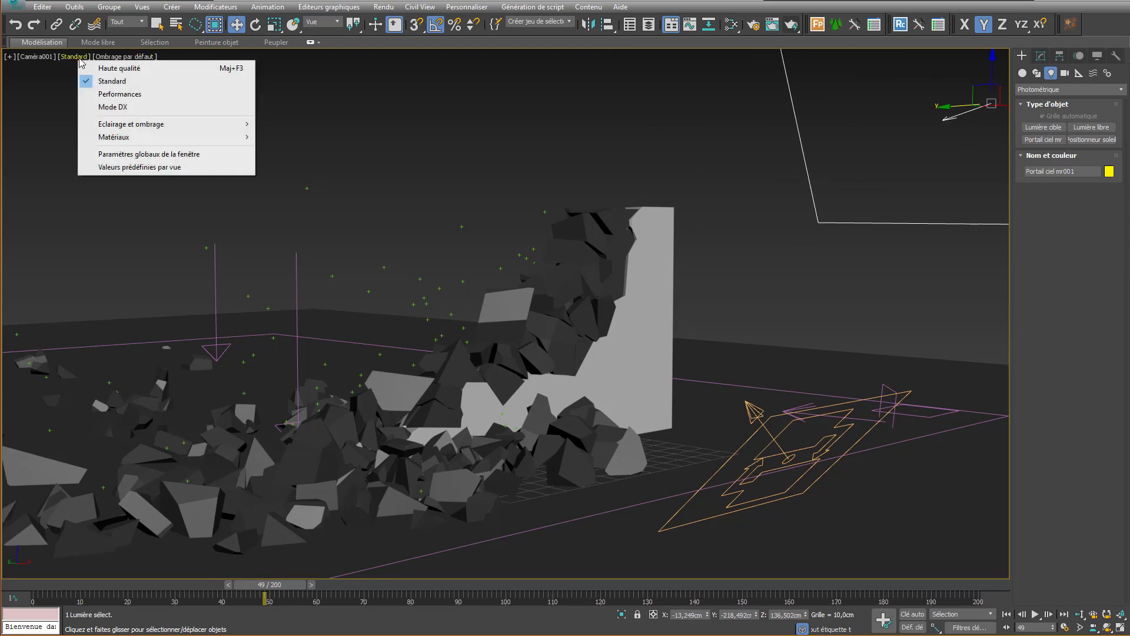
pyautogui.click(120, 69)
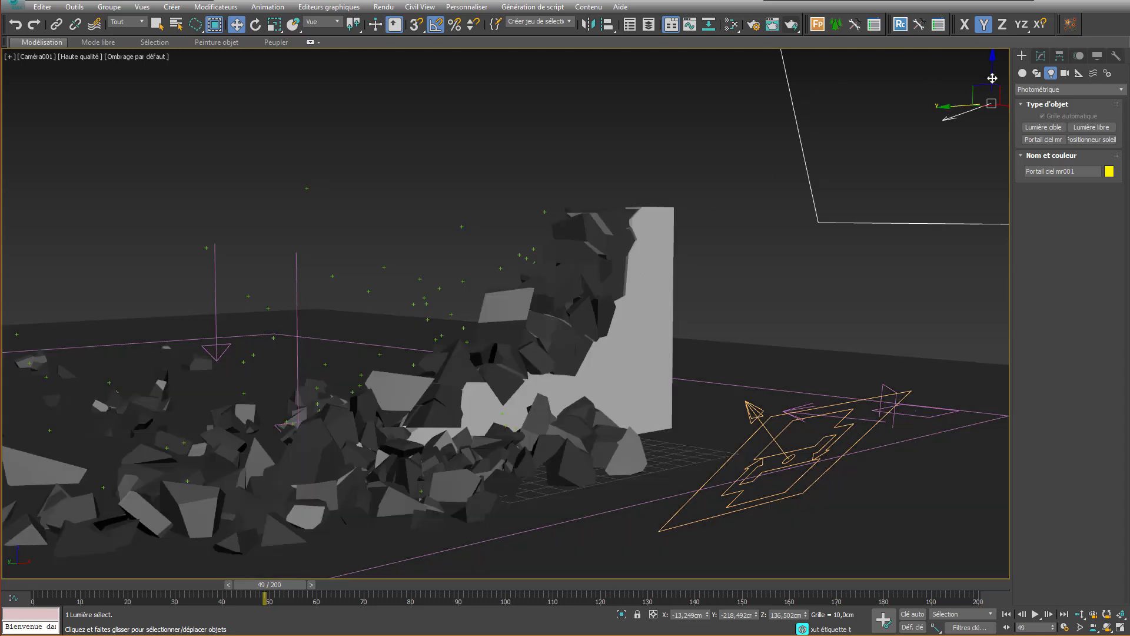
# Step: Set the sky portal's colour source to Personnalisé and its multiplier to 7
pyautogui.click(1040, 56)
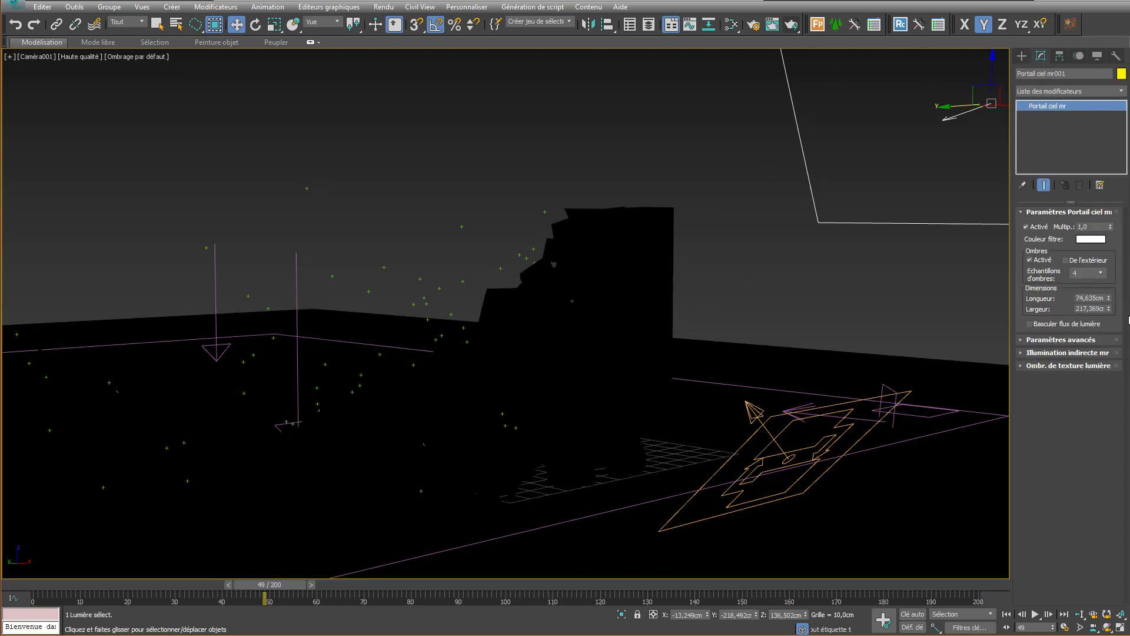
pyautogui.click(1048, 340)
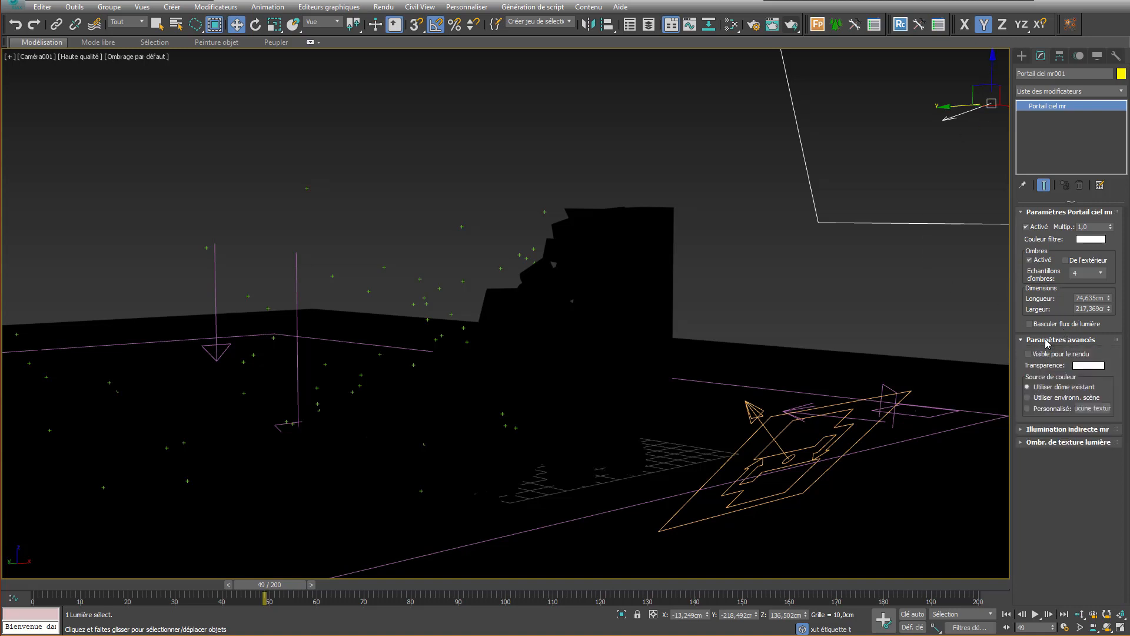
pyautogui.click(1028, 409)
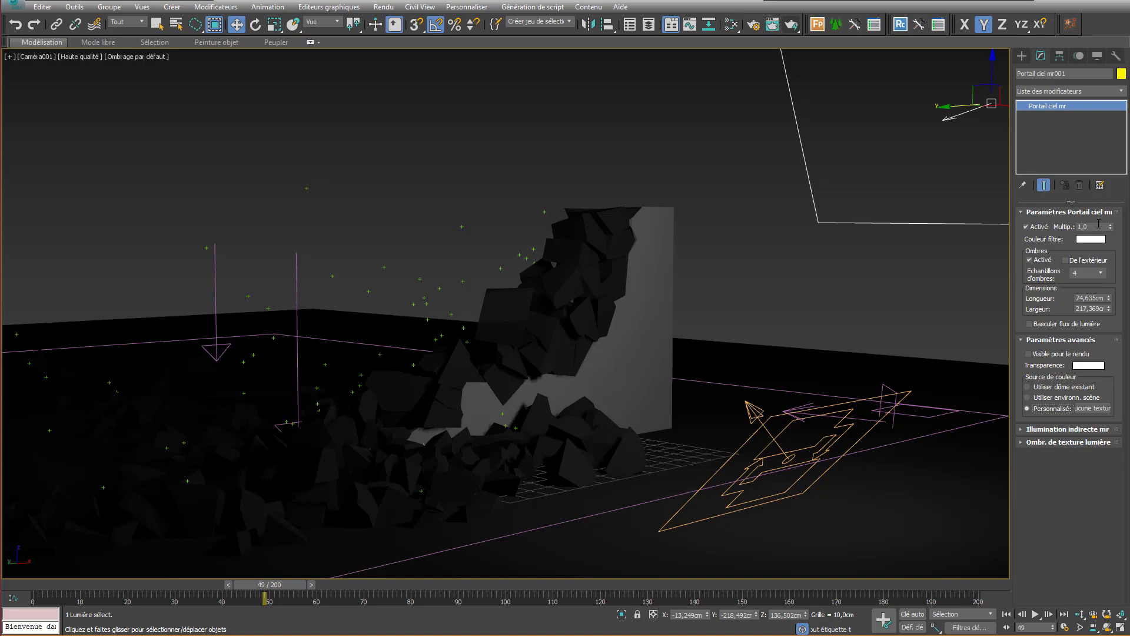
pyautogui.moveTo(1110, 228)
pyautogui.mouseDown()
pyautogui.moveTo(1095, 5)
pyautogui.moveTo(1114, 623)
pyautogui.moveTo(1095, 295)
pyautogui.moveTo(1086, 621)
pyautogui.moveTo(1101, 553)
pyautogui.mouseUp()
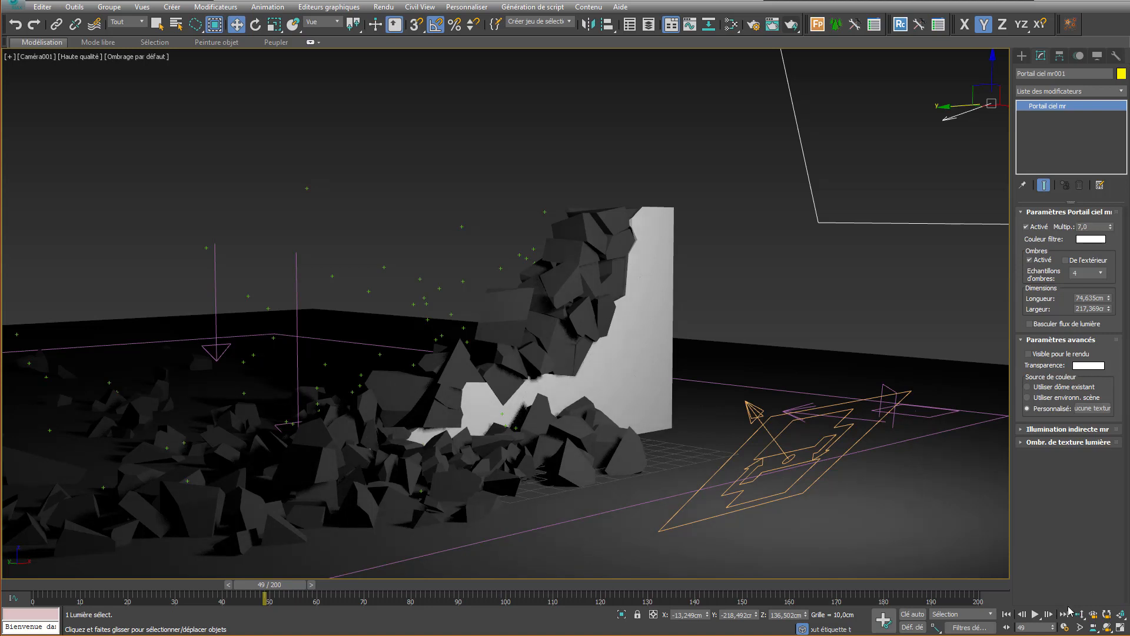
# Step: Render frame 49 from Caméra001 to check the lighting, close the rendered image, and raise the sky portal's multiplier
pyautogui.click(792, 24)
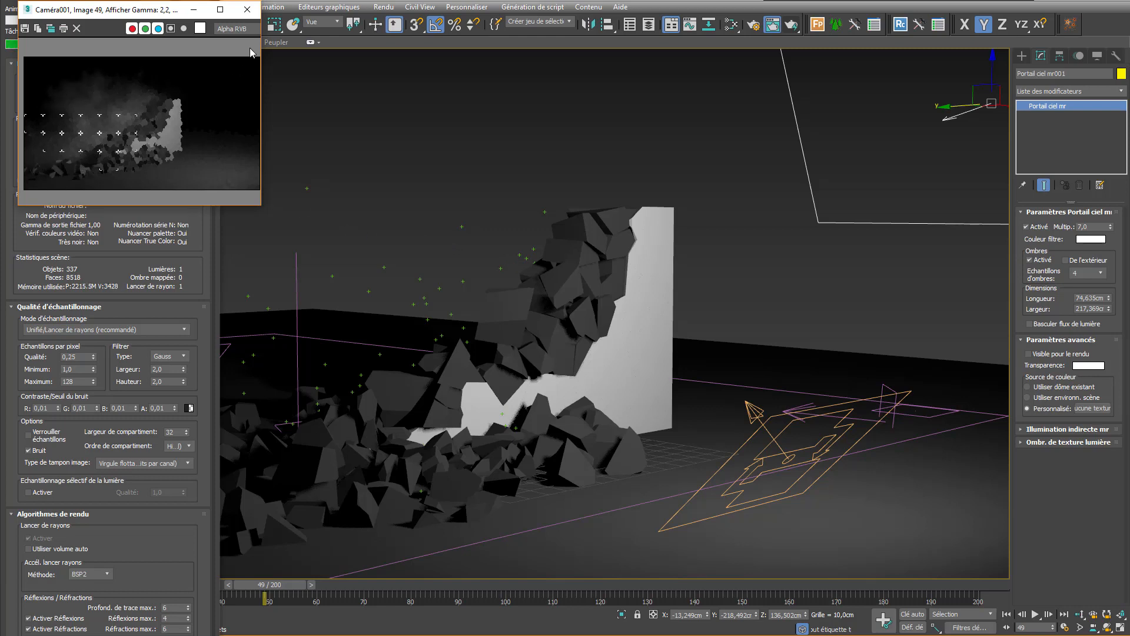
pyautogui.click(248, 10)
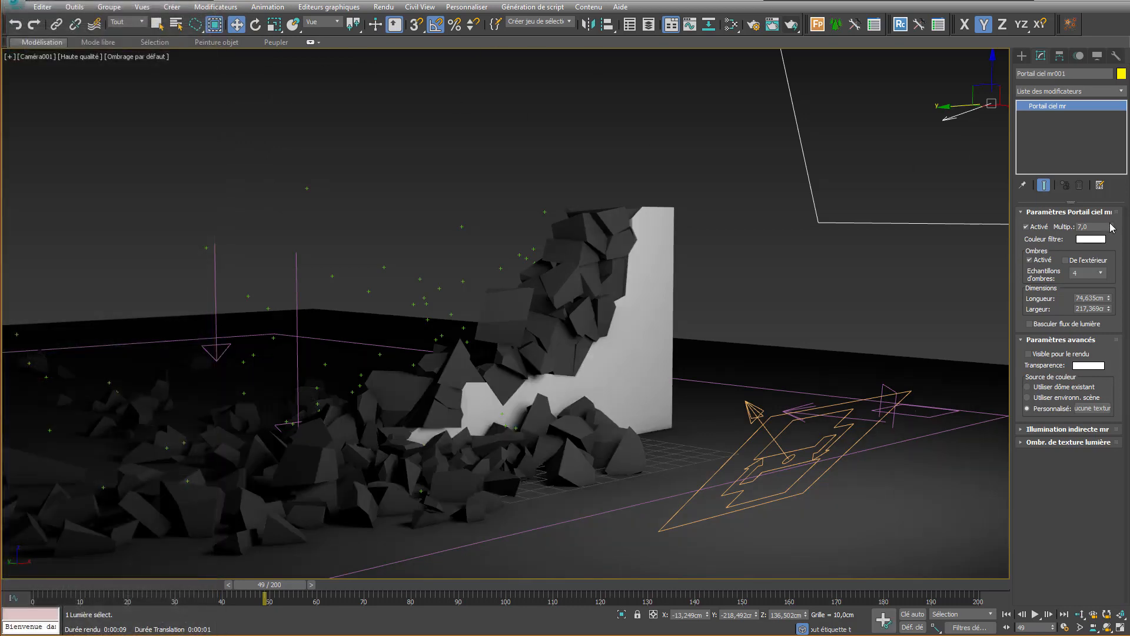
pyautogui.moveTo(1112, 229); pyautogui.dragTo(1114, 192)
# Step: Select the wall's static pieces and assign them the custom light grey object colour
pyautogui.click(661, 234)
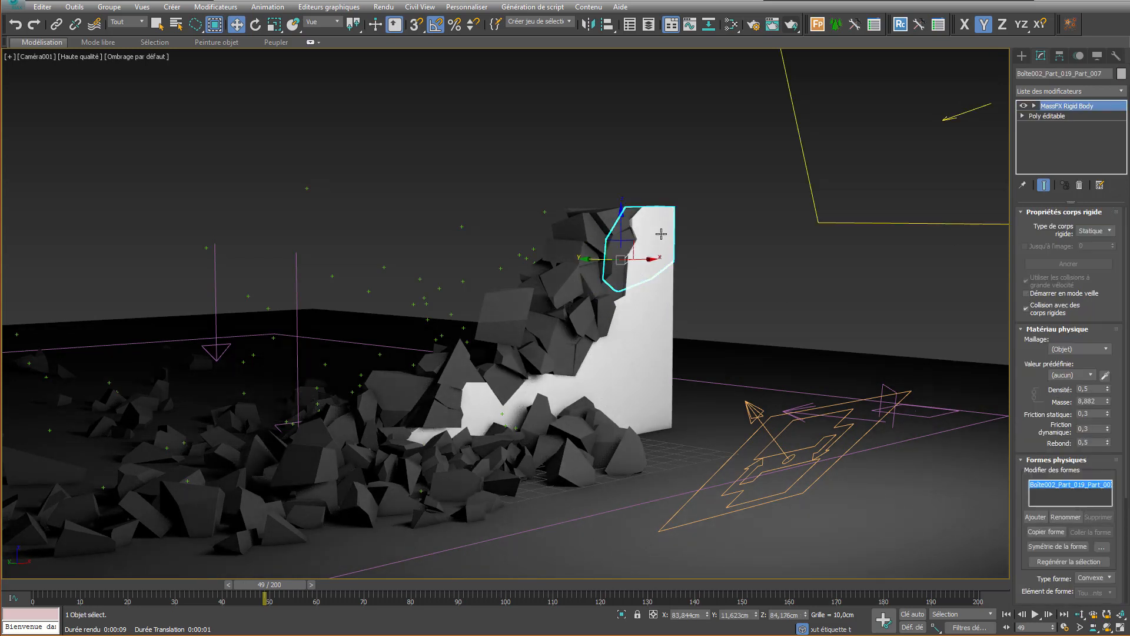
pyautogui.doubleClick(661, 234)
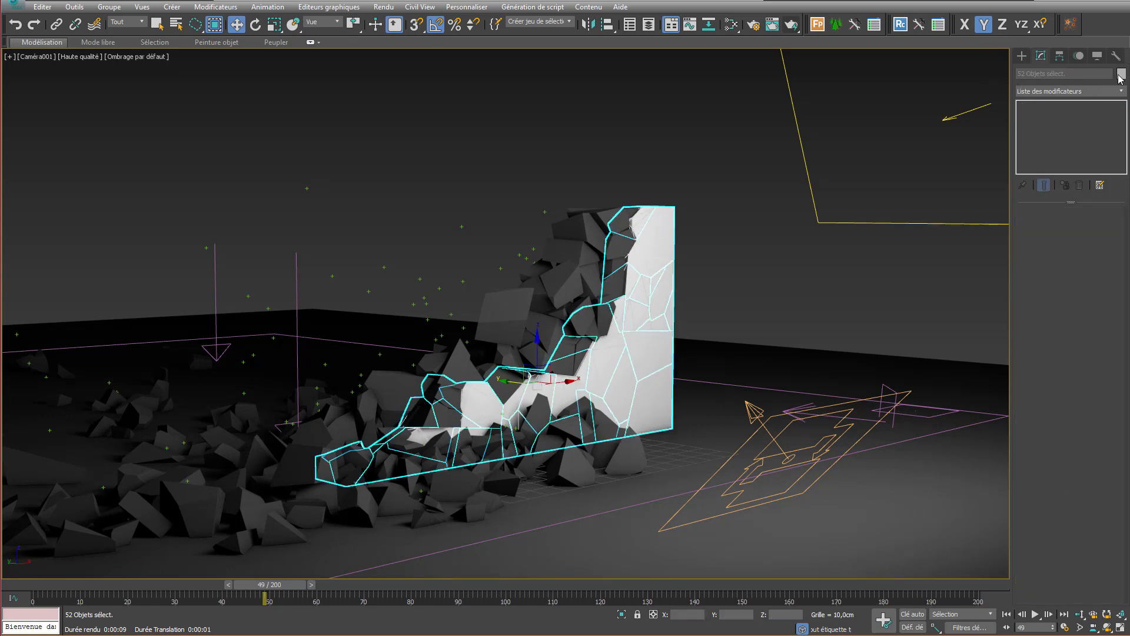
pyautogui.click(1120, 74)
pyautogui.click(256, 534)
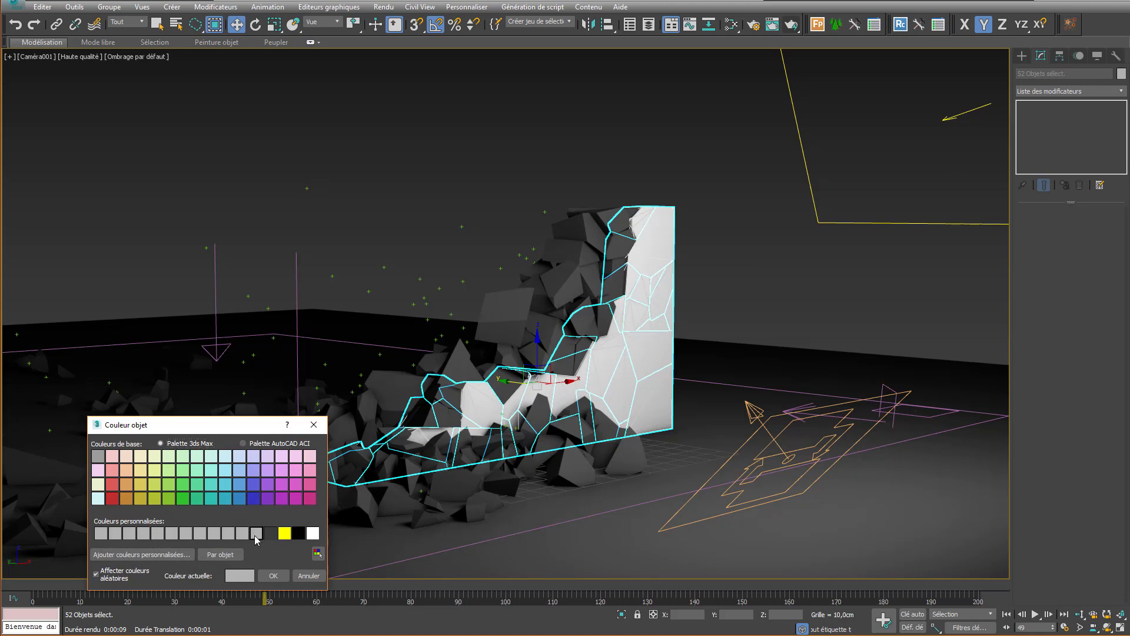
pyautogui.click(273, 575)
# Step: Select all the wall's falling fragments in the Frag_02 set and change their object colour to the custom light grey
pyautogui.click(594, 218)
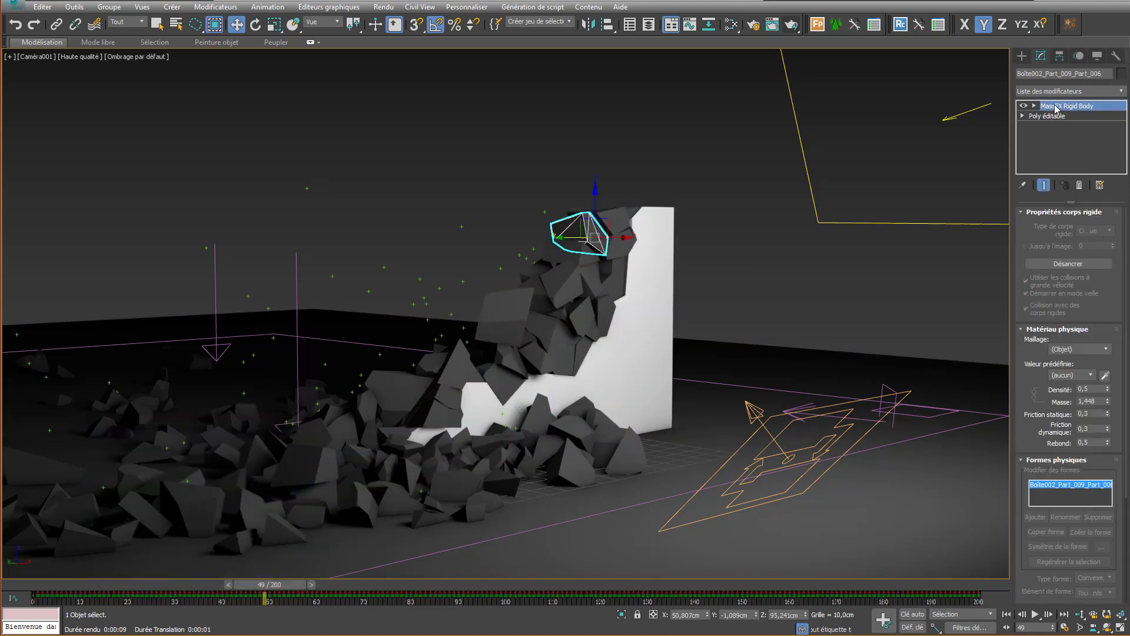
pyautogui.hotkey('ctrl', 'z')
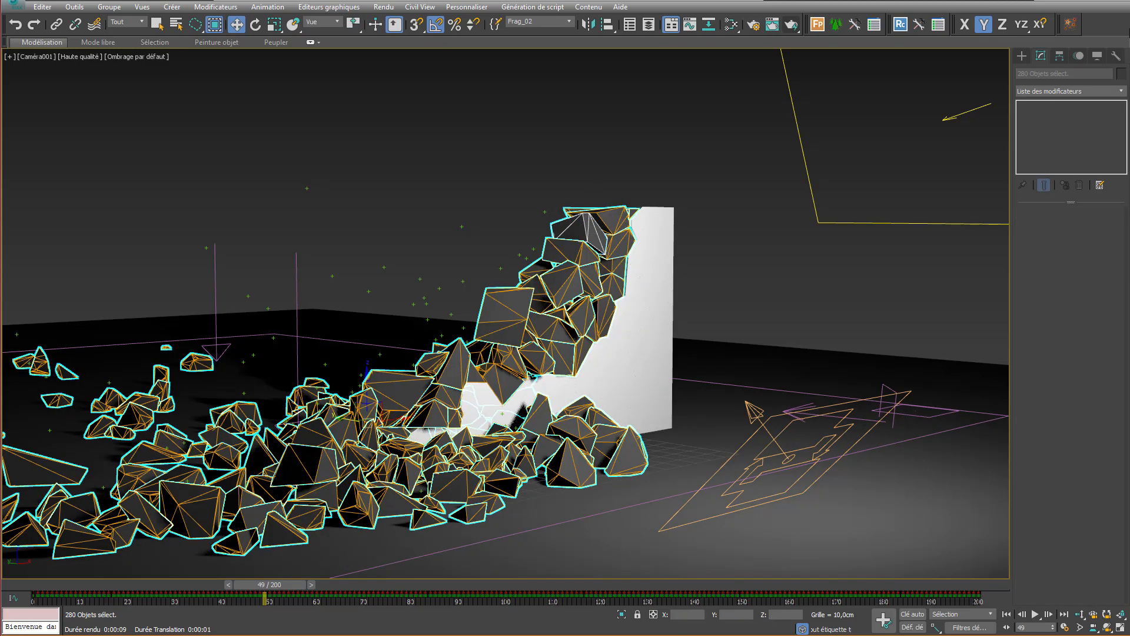
pyautogui.click(1122, 73)
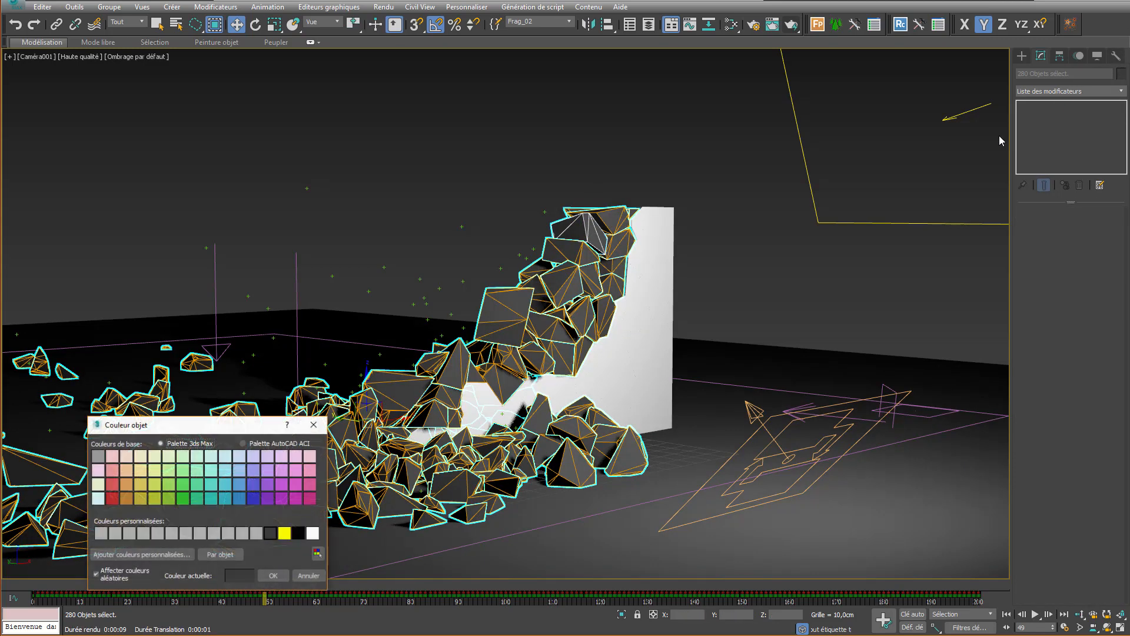
pyautogui.click(256, 533)
pyautogui.click(274, 576)
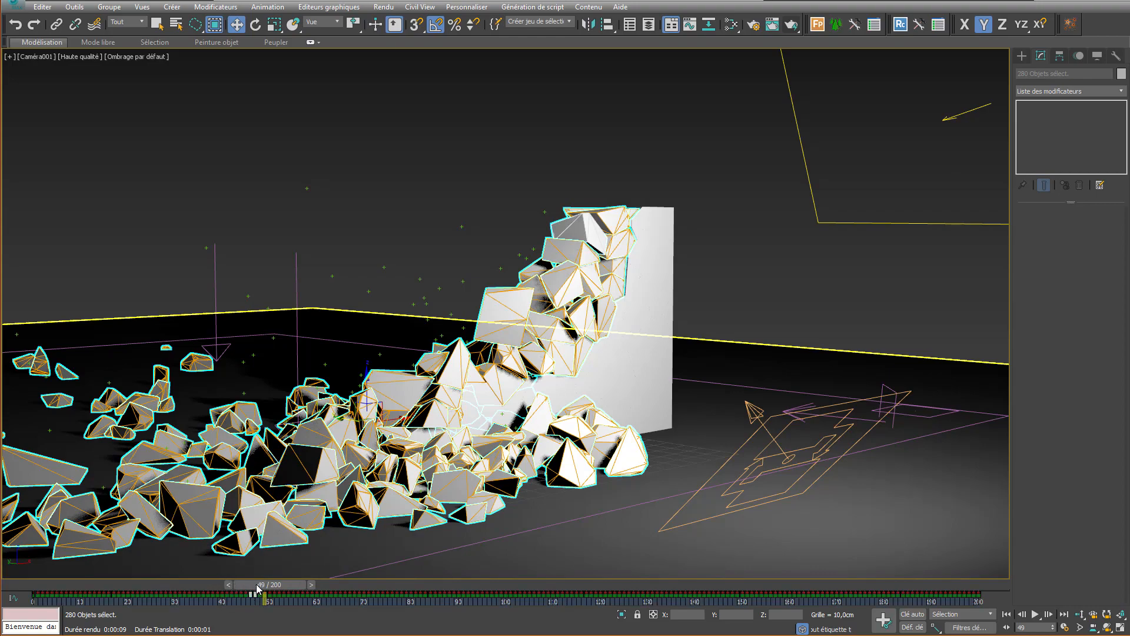
# Step: Go to frame 3 and change the geosphere projectile's object colour to the custom dark grey
pyautogui.moveTo(257, 585); pyautogui.dragTo(51, 559)
pyautogui.press('w')
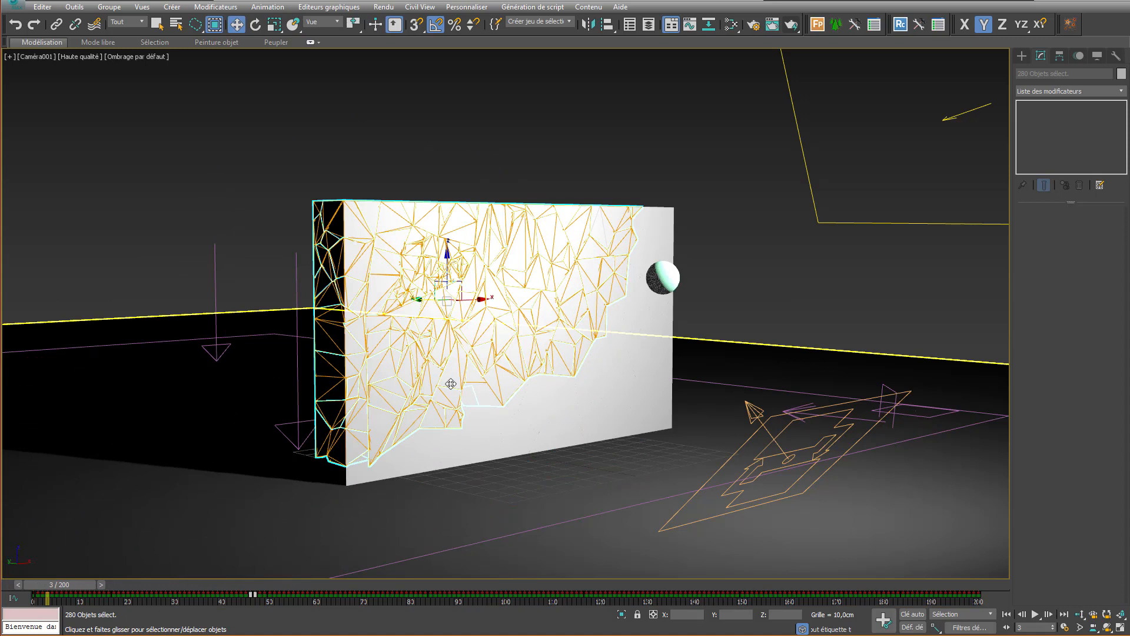
pyautogui.click(660, 282)
pyautogui.click(1123, 74)
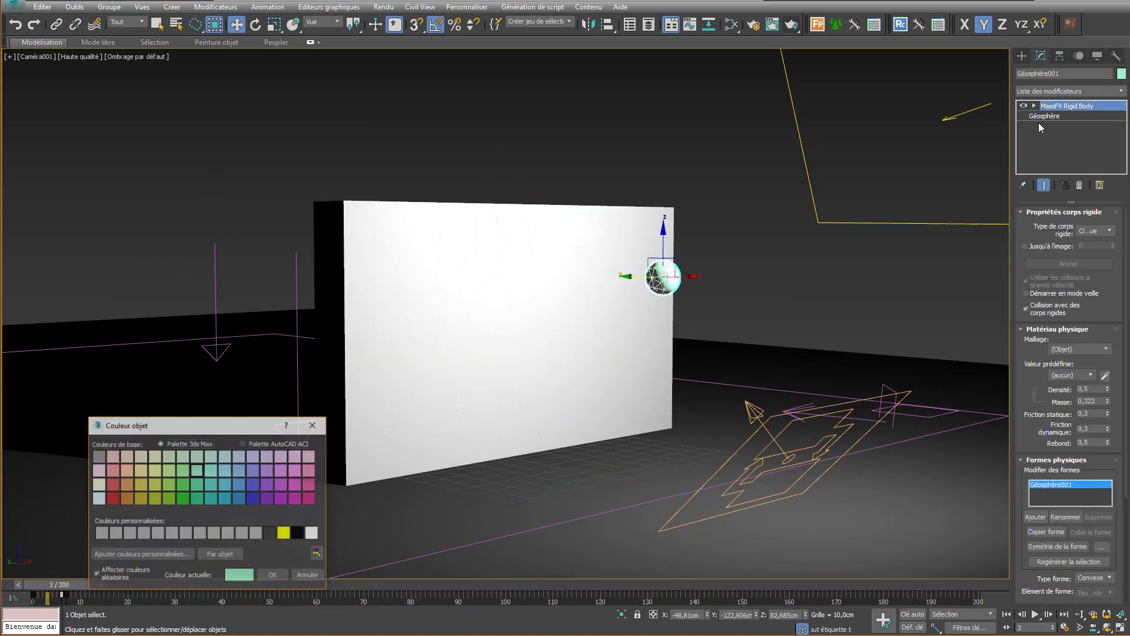
pyautogui.click(270, 533)
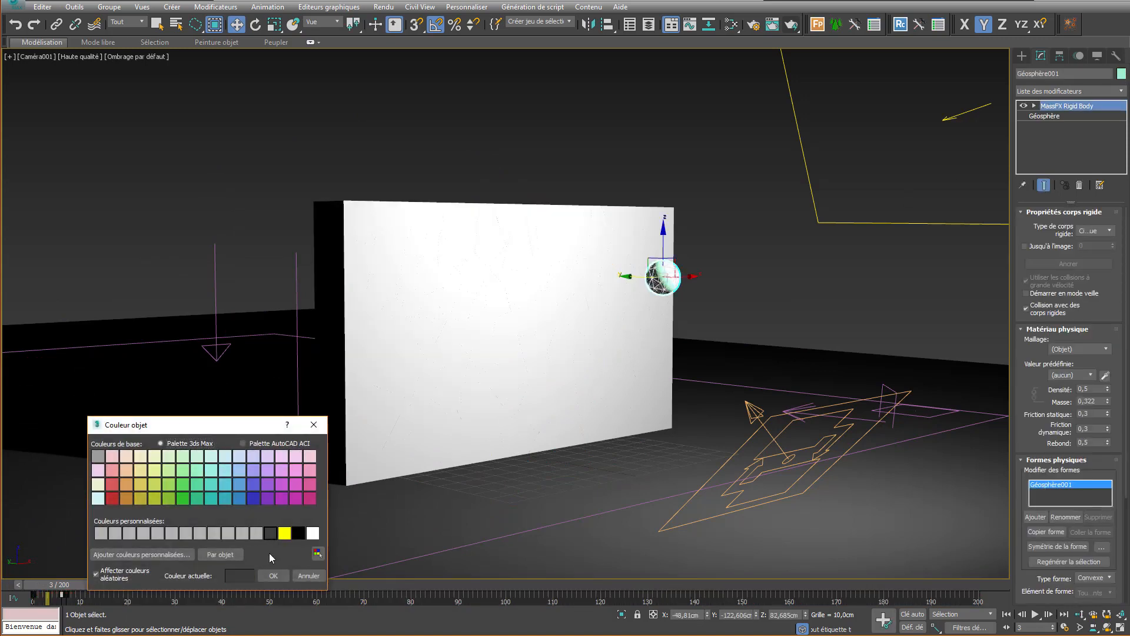
pyautogui.click(274, 574)
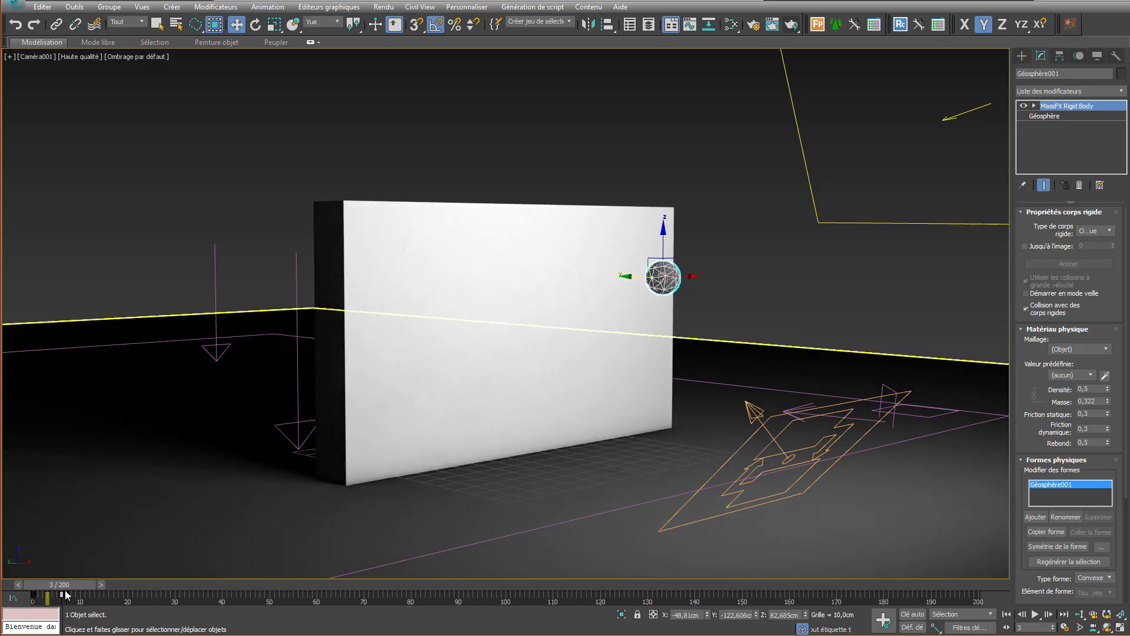
# Step: Set the POmniFlect001 deflector's bounce to 0.82, variation to 64 % and chaos to 54 %, and scrub the animation to check the particles
pyautogui.moveTo(65, 586); pyautogui.dragTo(515, 621)
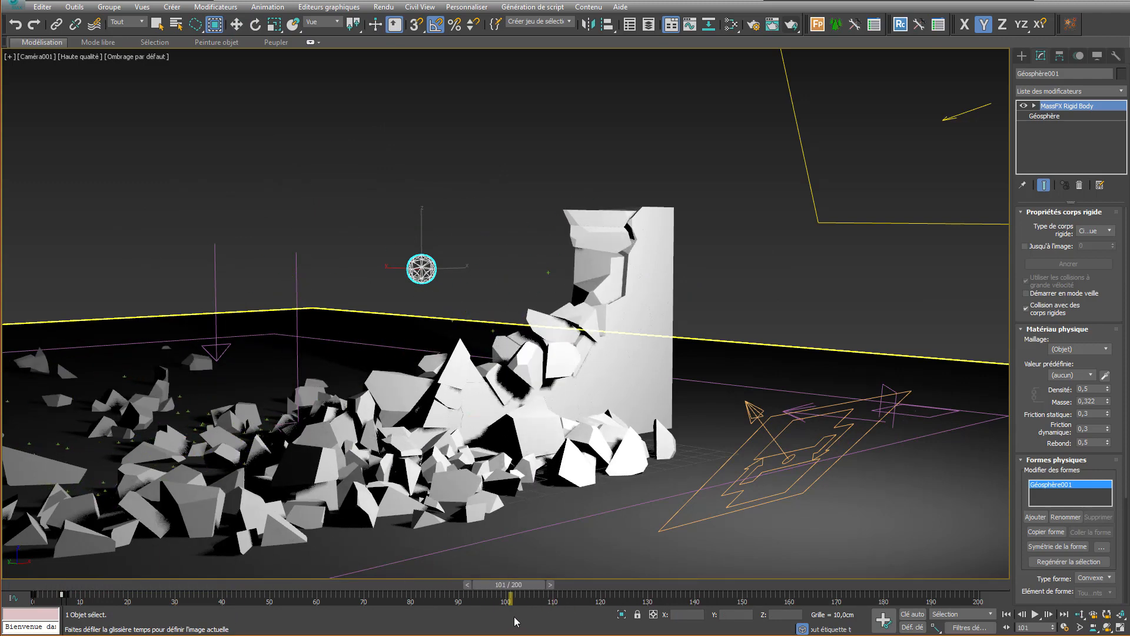
pyautogui.press('w')
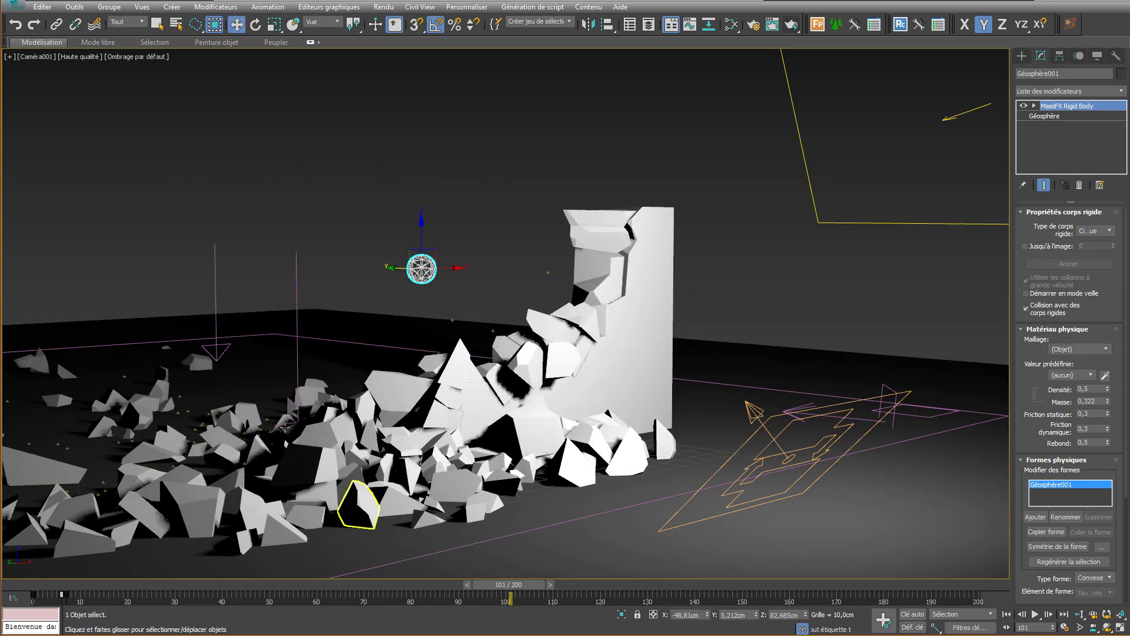
pyautogui.click(817, 395)
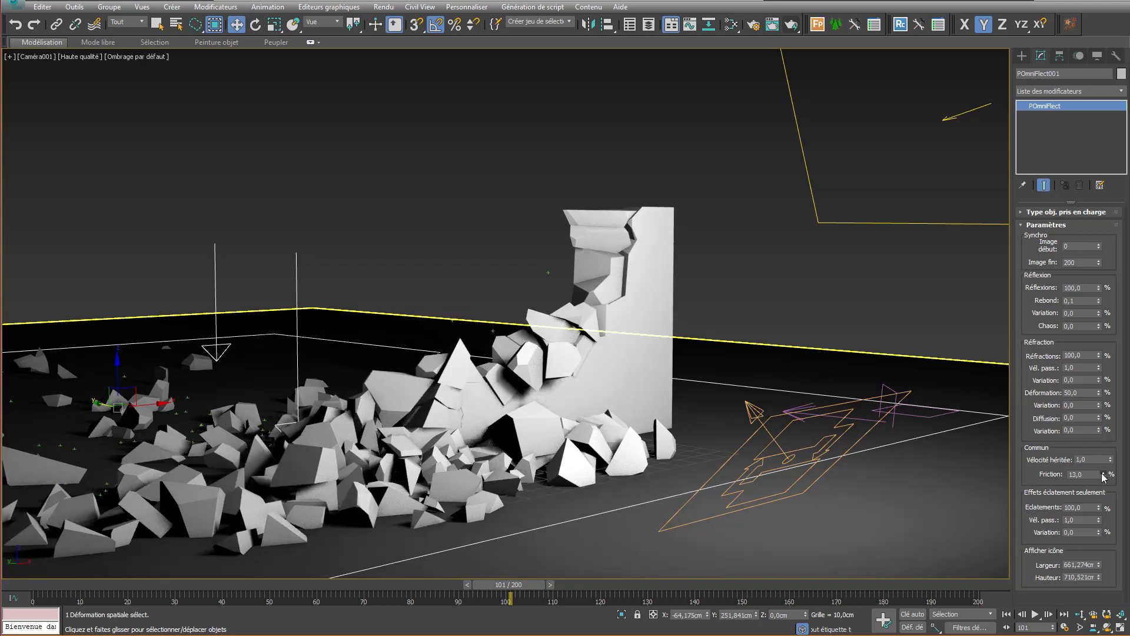
pyautogui.moveTo(1103, 476); pyautogui.dragTo(1104, 495)
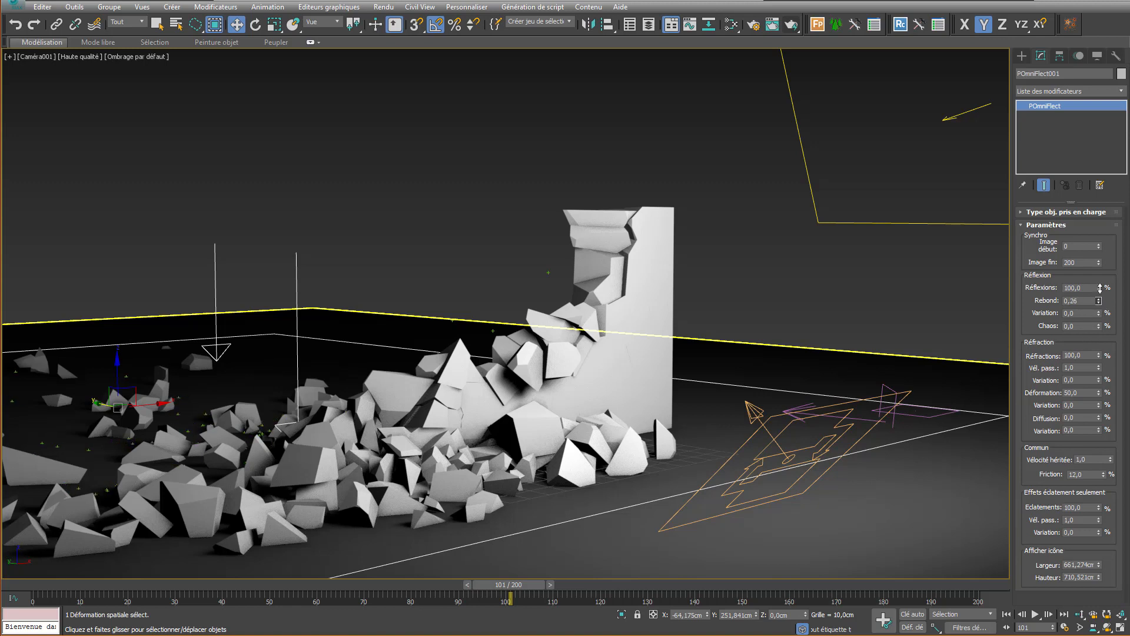
pyautogui.moveTo(1102, 272); pyautogui.dragTo(1115, 245)
pyautogui.moveTo(1099, 316); pyautogui.dragTo(1107, 279)
pyautogui.moveTo(1104, 278); pyautogui.dragTo(1107, 254)
pyautogui.moveTo(105, 586); pyautogui.dragTo(526, 570)
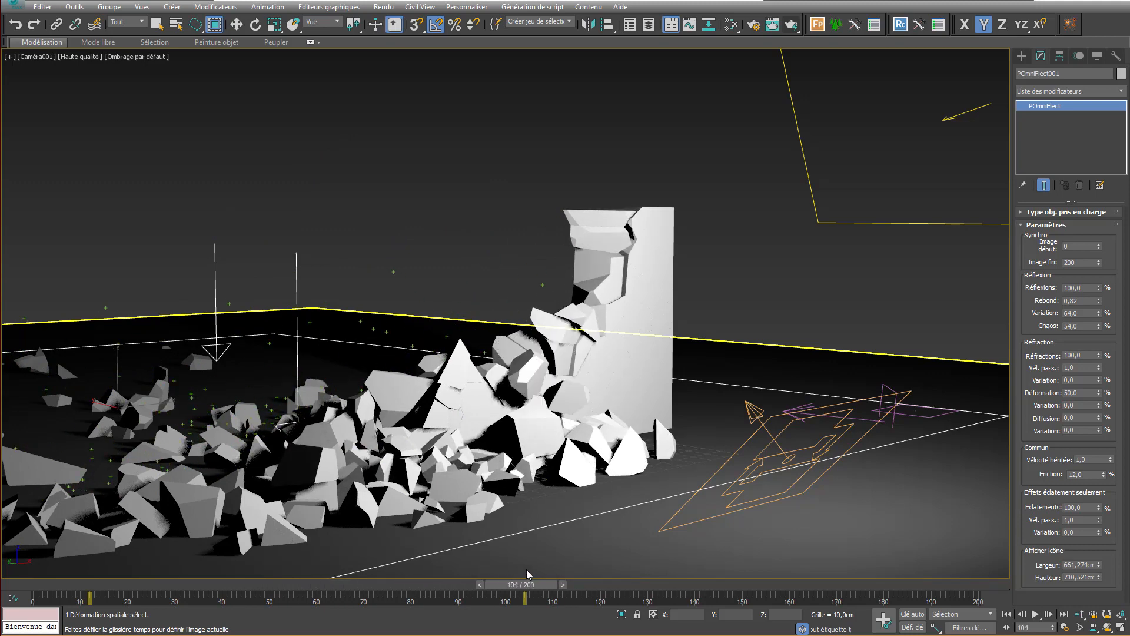
pyautogui.press('w')
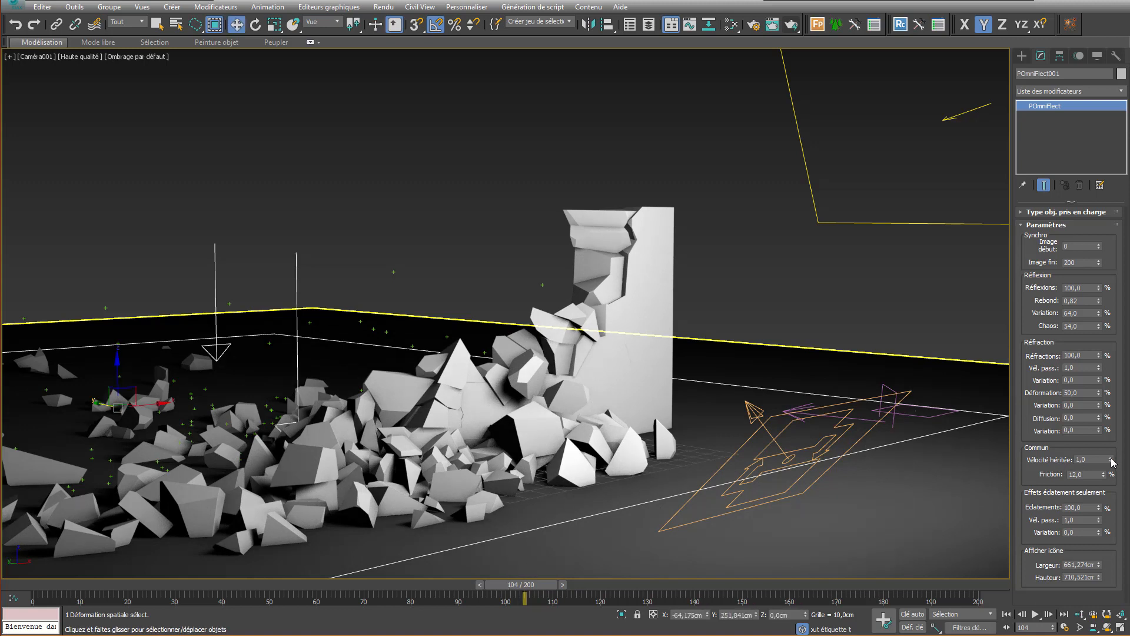
# Step: Try inherited velocity values of 0.24 and 0 on the POmniFlect001 deflector, scrubbing the animation after each change
pyautogui.moveTo(1111, 462); pyautogui.dragTo(1111, 470)
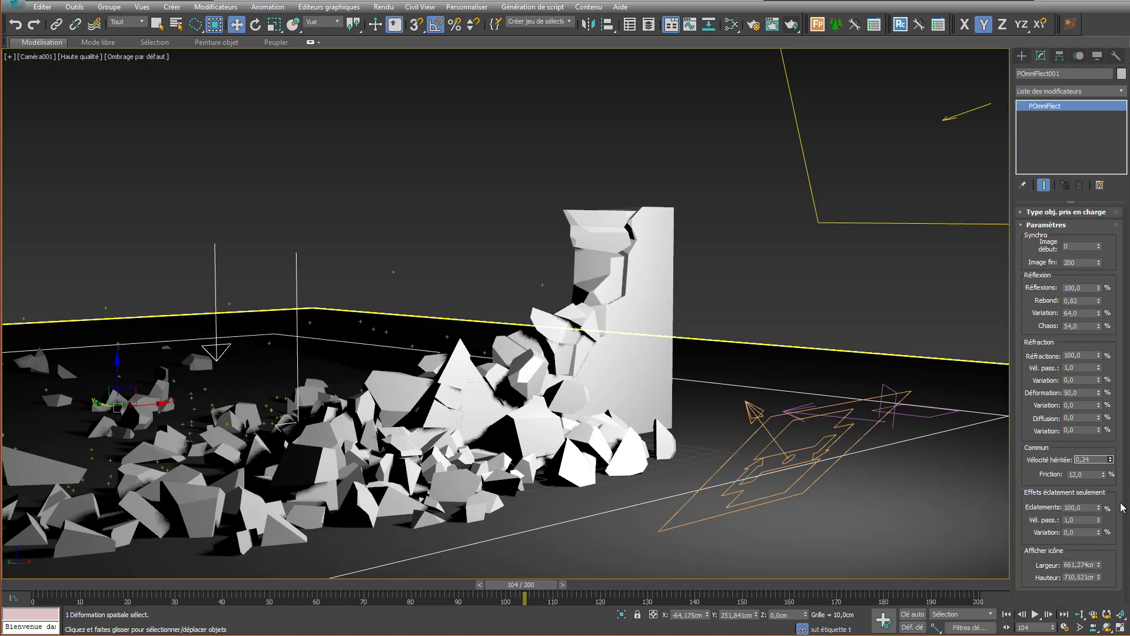
pyautogui.moveTo(53, 593); pyautogui.dragTo(498, 597)
pyautogui.press('w')
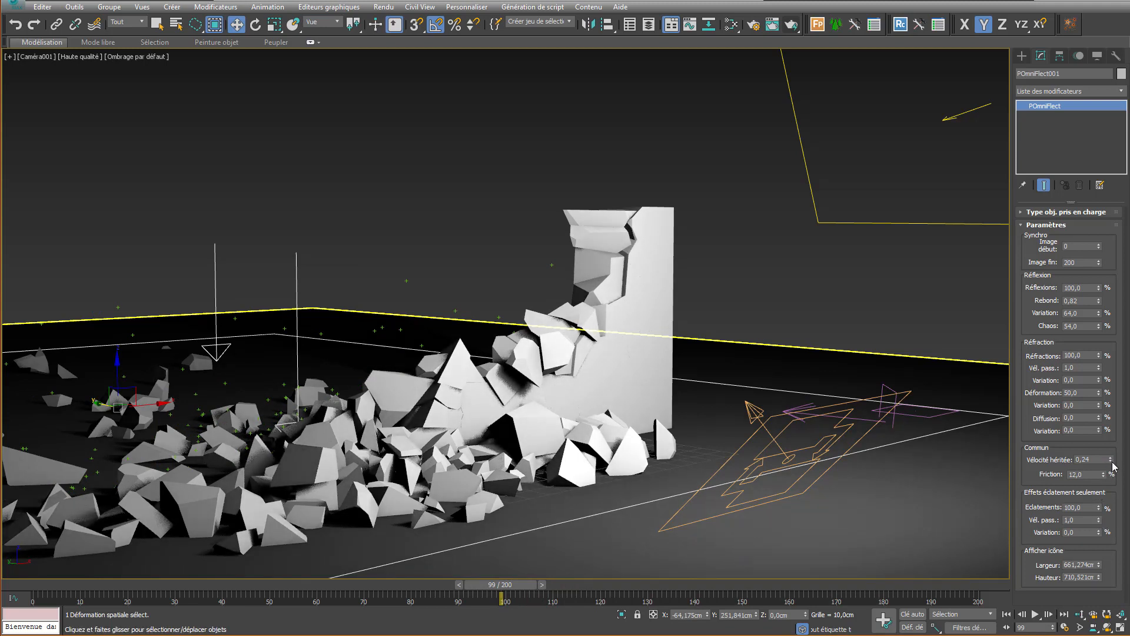
pyautogui.moveTo(1111, 459); pyautogui.dragTo(1109, 447)
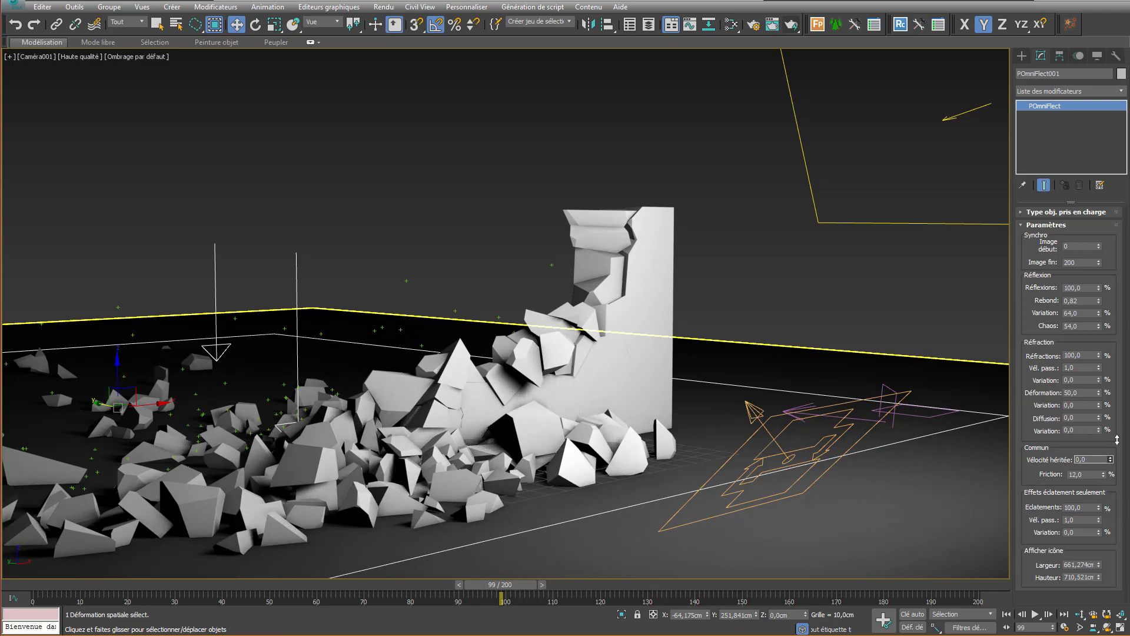
pyautogui.rightClick(84, 15)
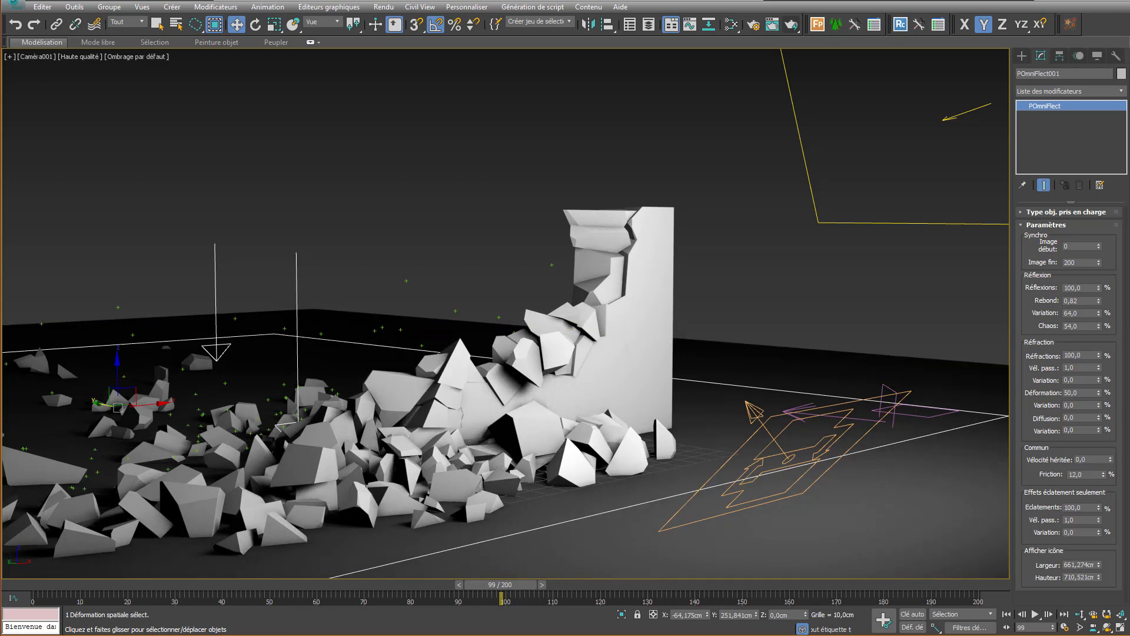
pyautogui.moveTo(92, 587); pyautogui.dragTo(457, 525)
pyautogui.press('w')
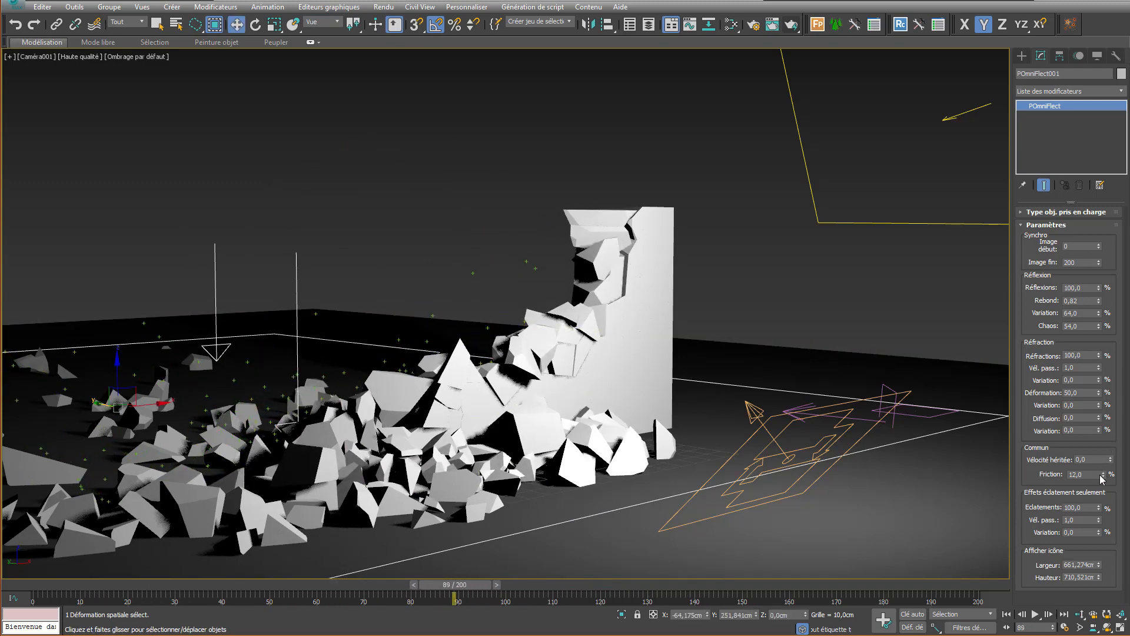
# Step: Set the POmniFlect001 deflector's inherited velocity to 1.59 and friction to 16 %, and scrub to frame 39 to check the particles
pyautogui.moveTo(1111, 459); pyautogui.dragTo(1111, 409)
pyautogui.moveTo(1103, 474); pyautogui.dragTo(1103, 439)
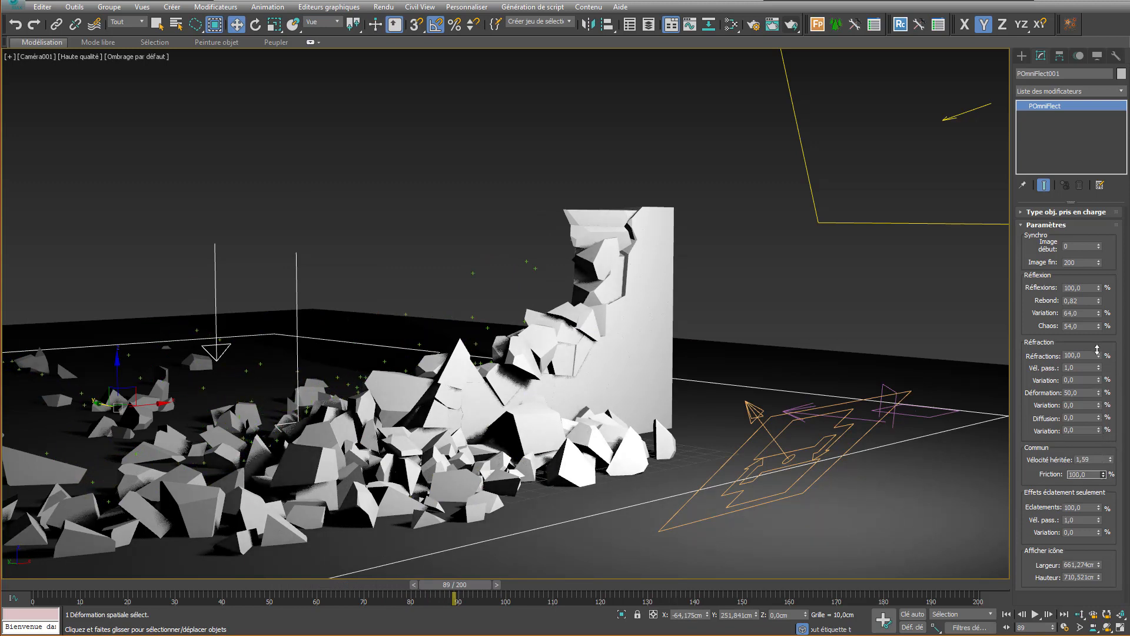
pyautogui.moveTo(1098, 351); pyautogui.dragTo(1100, 471)
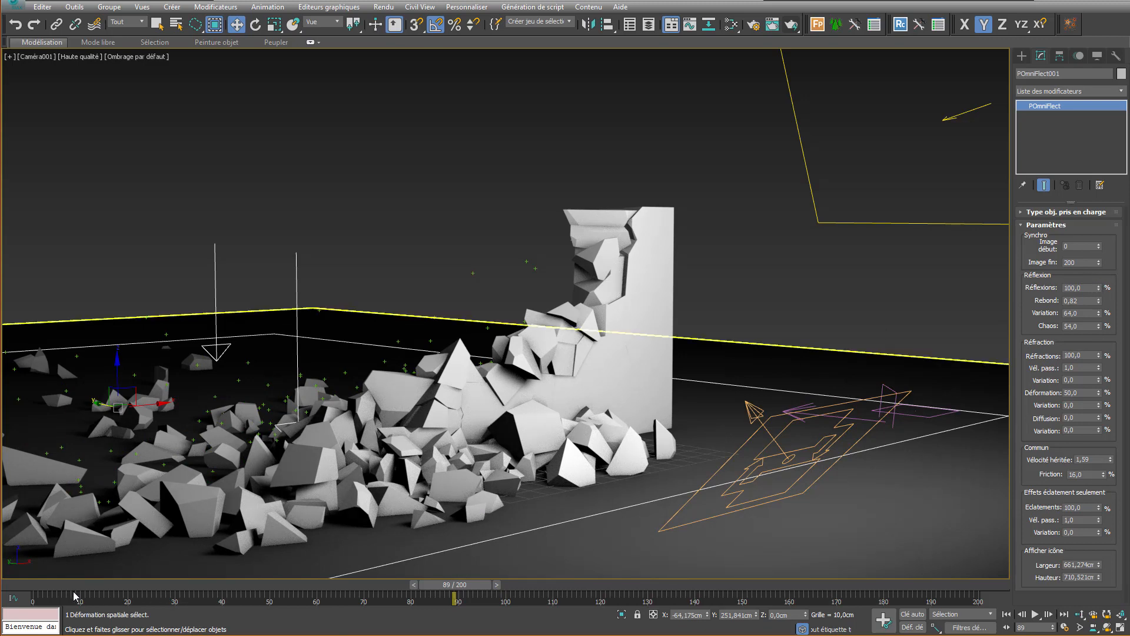
pyautogui.moveTo(77, 585); pyautogui.dragTo(226, 592)
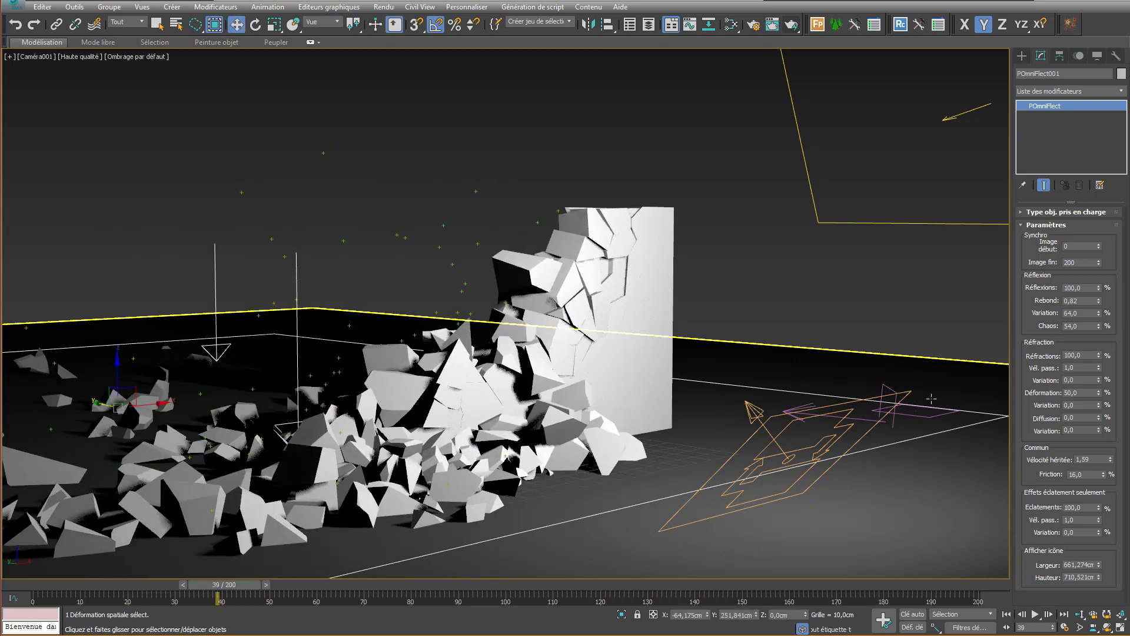
# Step: Select the Gravité001 space warp and tune its strength to 0.34, scrubbing the timeline to check how the particles fall
pyautogui.click(924, 419)
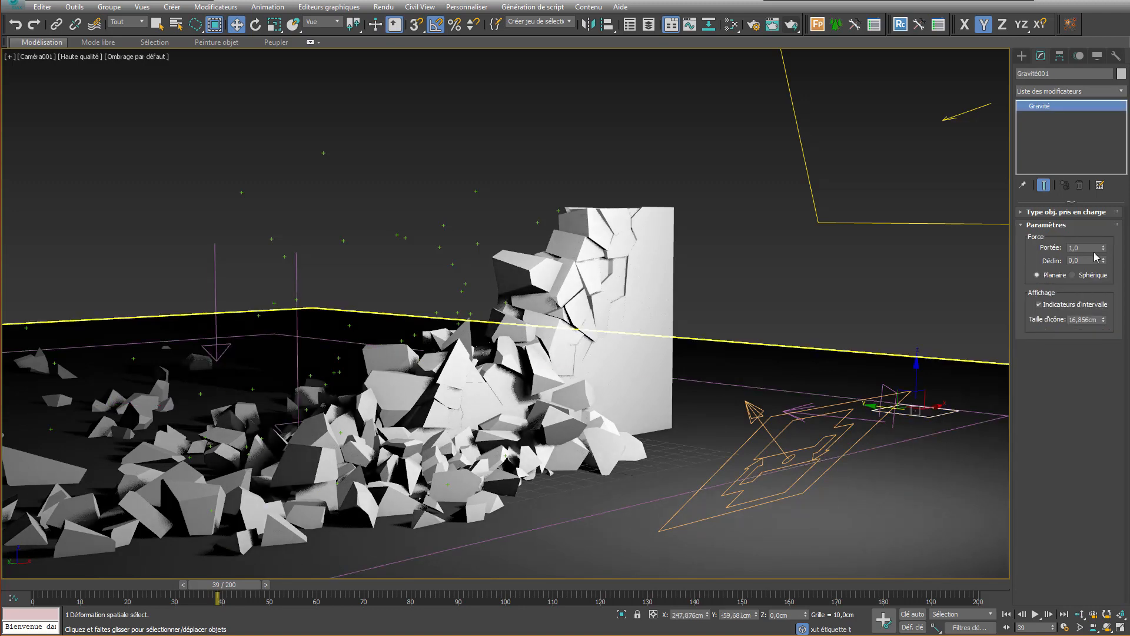
pyautogui.moveTo(1104, 250); pyautogui.dragTo(1104, 248)
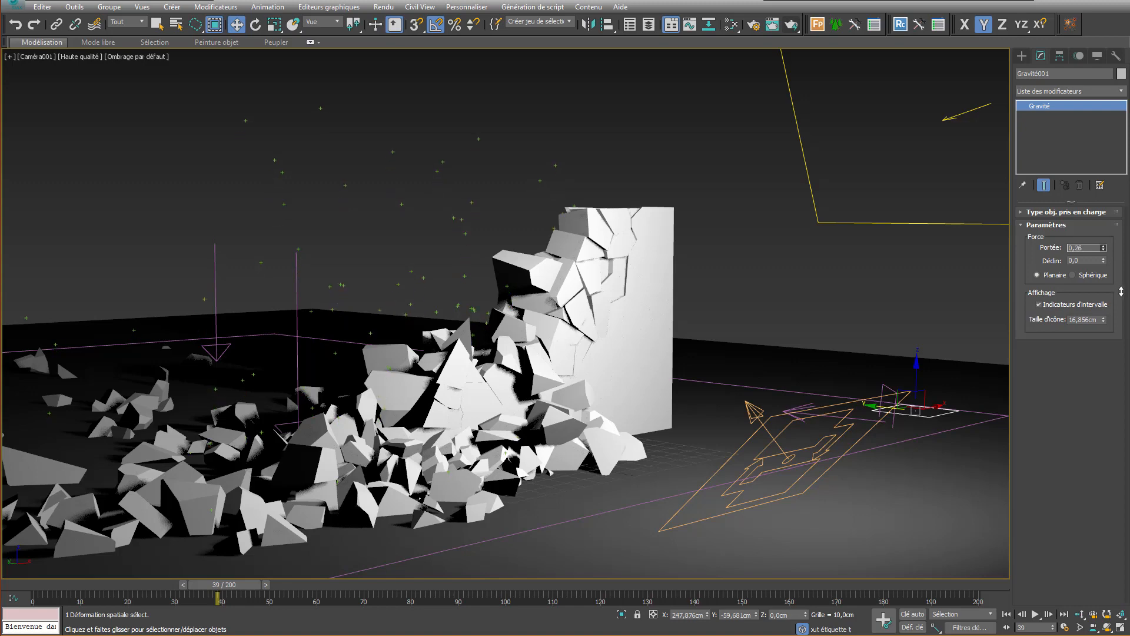
pyautogui.click(33, 593)
pyautogui.moveTo(31, 591); pyautogui.dragTo(449, 540)
pyautogui.press('w')
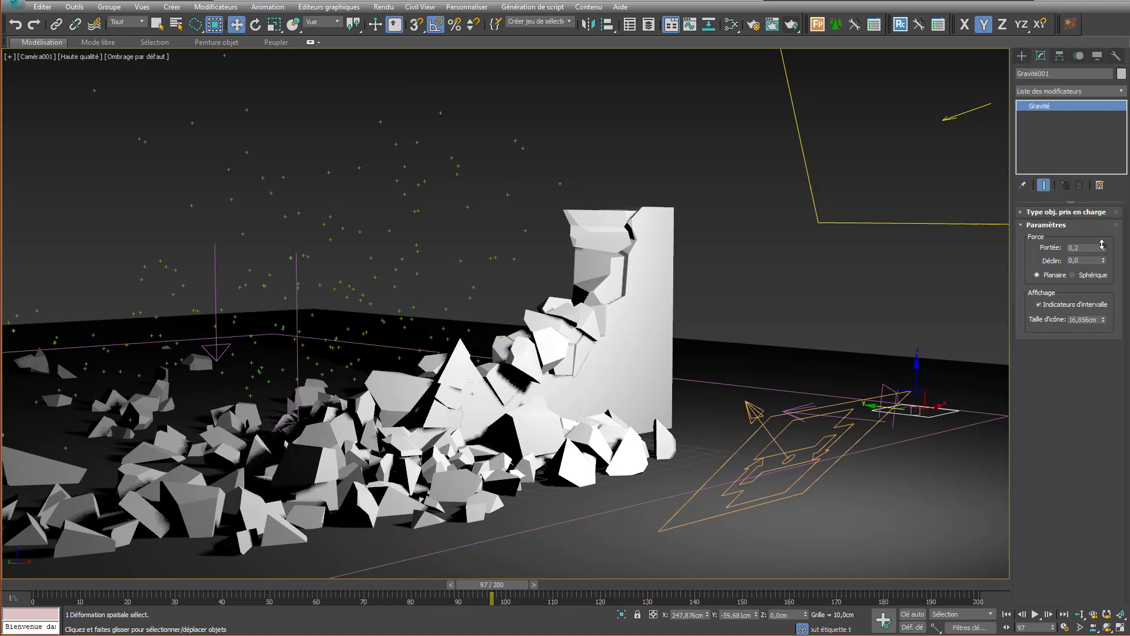
pyautogui.moveTo(1102, 244); pyautogui.dragTo(1099, 238)
pyautogui.moveTo(492, 584); pyautogui.dragTo(423, 530)
pyautogui.press('w')
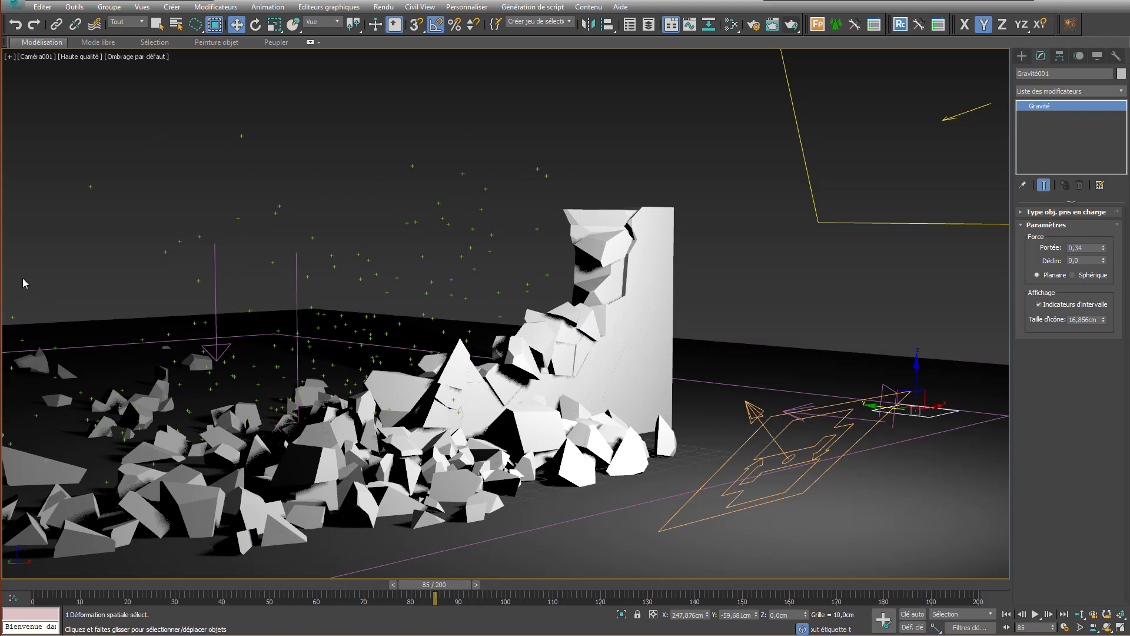
# Step: Switch the viewport from Caméra001 to Perspective and create a physical camera from the current view
pyautogui.click(172, 7)
pyautogui.click(41, 79)
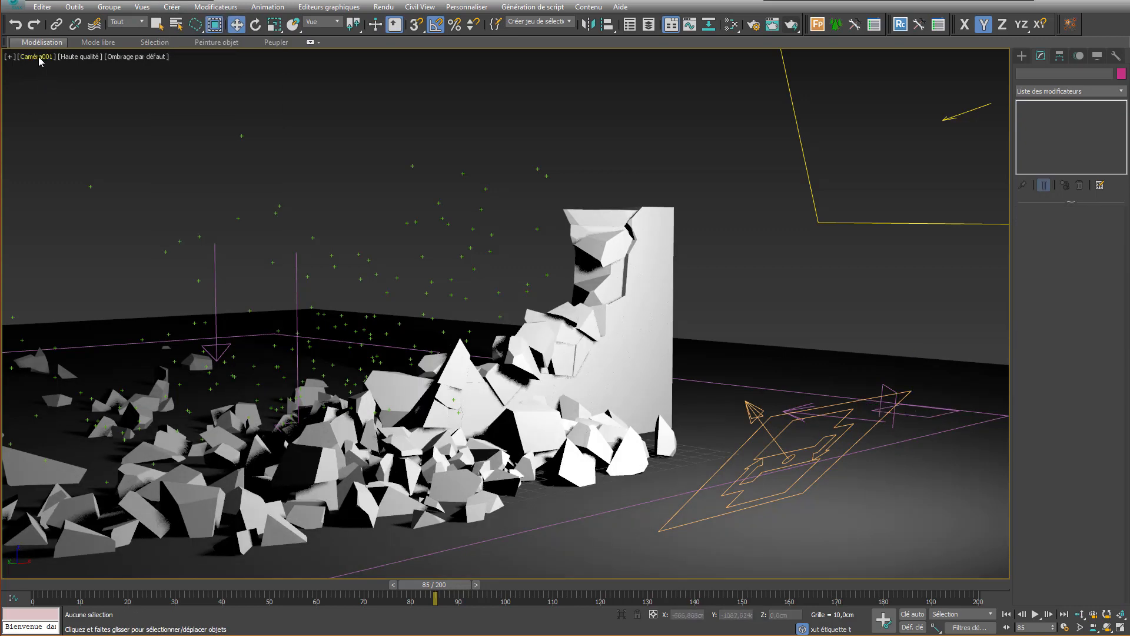
pyautogui.click(38, 57)
pyautogui.click(84, 98)
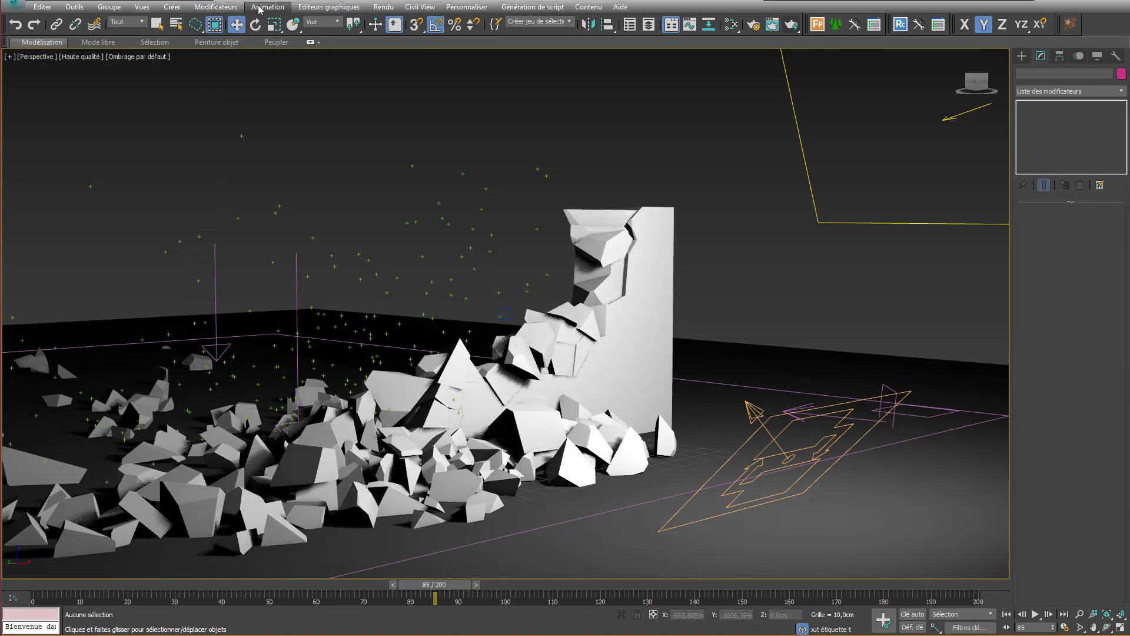
pyautogui.click(143, 7)
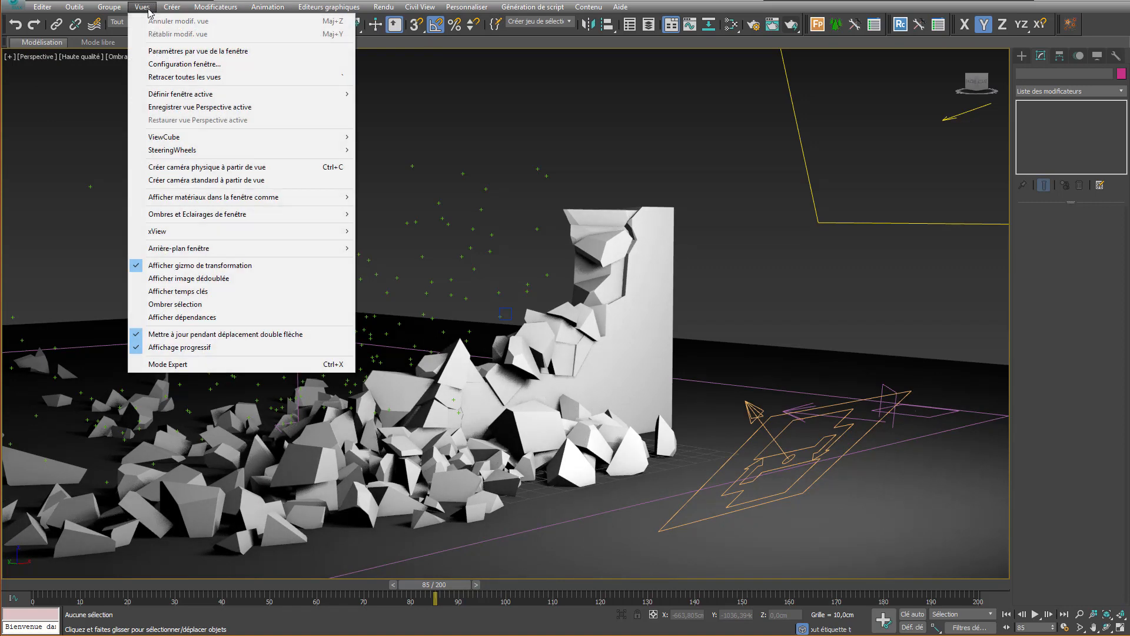
pyautogui.click(256, 169)
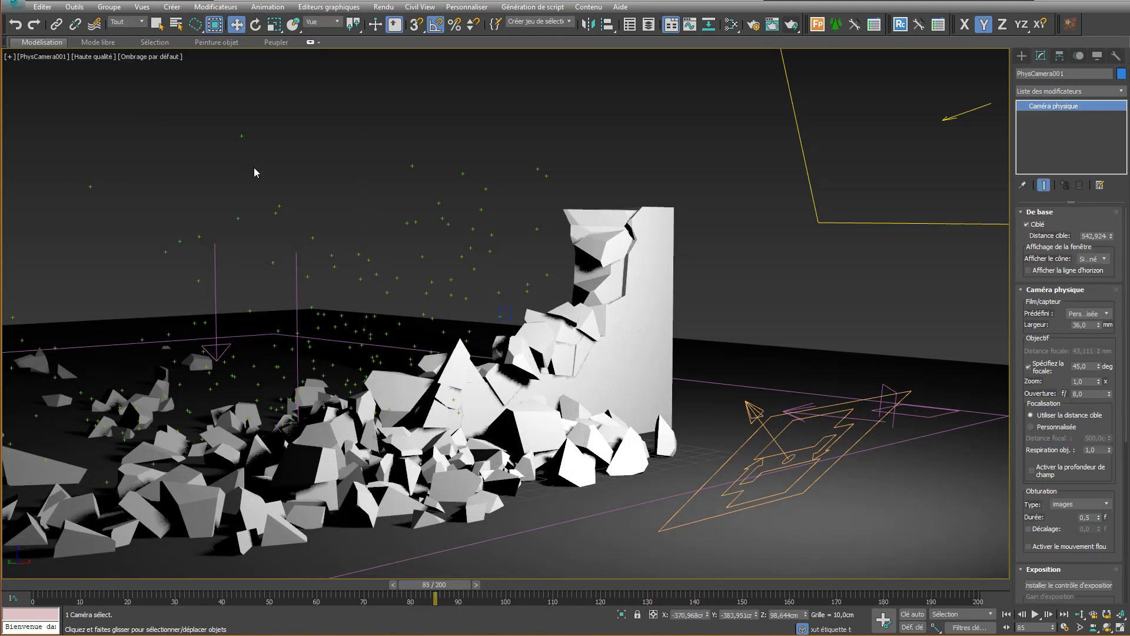
# Step: Select every object in the scene and set the motion blur type to Image in the object properties
pyautogui.hotkey('ctrl', 'a')
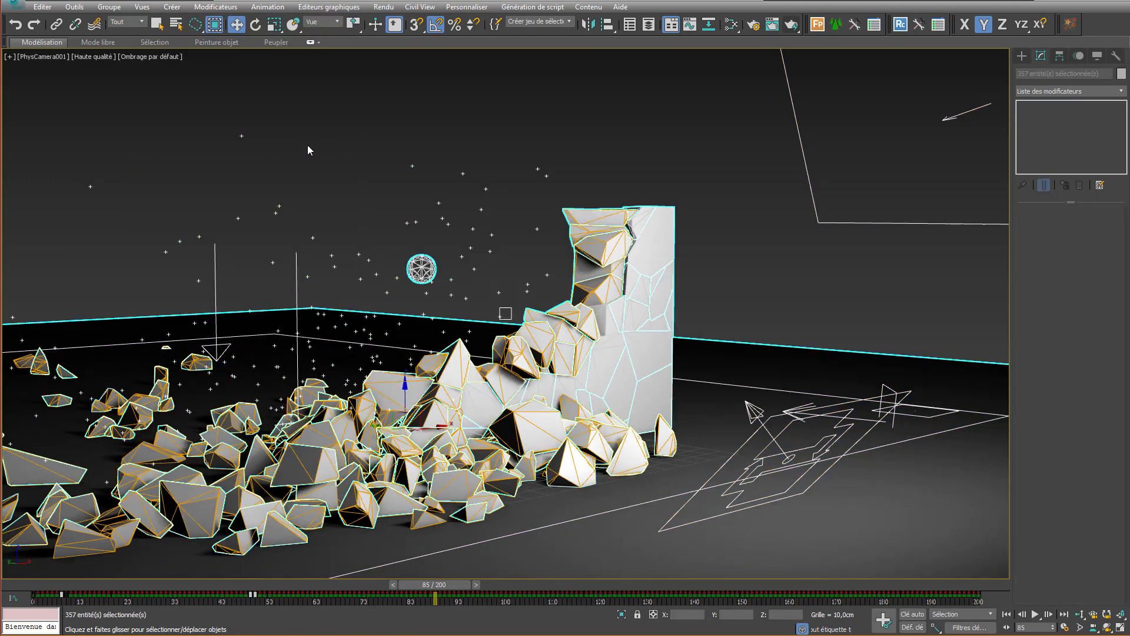
pyautogui.rightClick(308, 146)
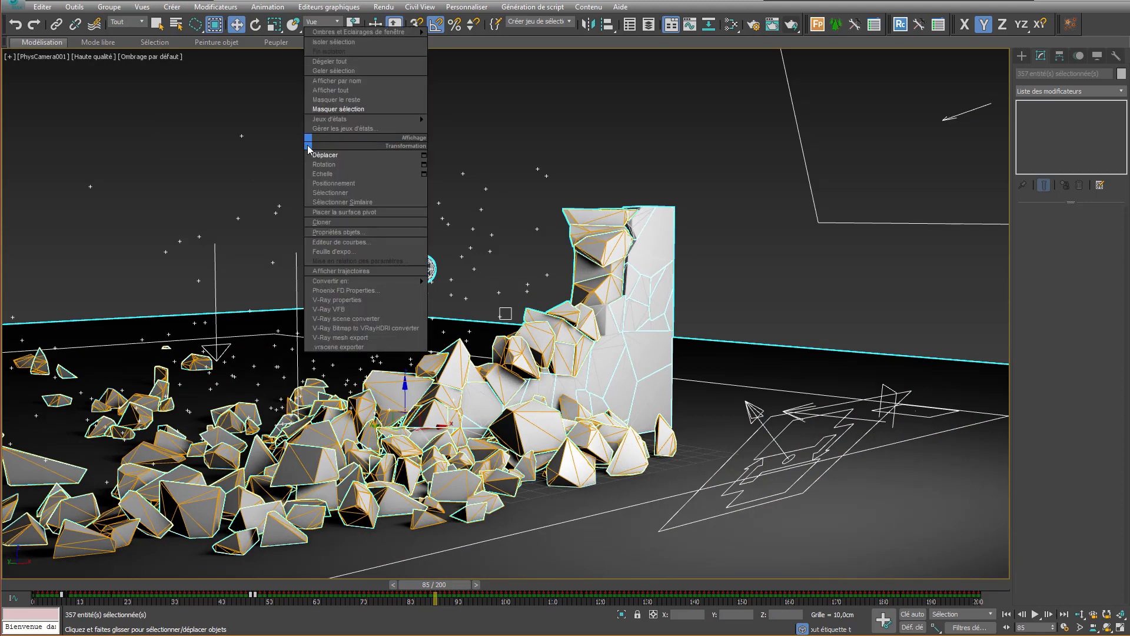
pyautogui.click(363, 233)
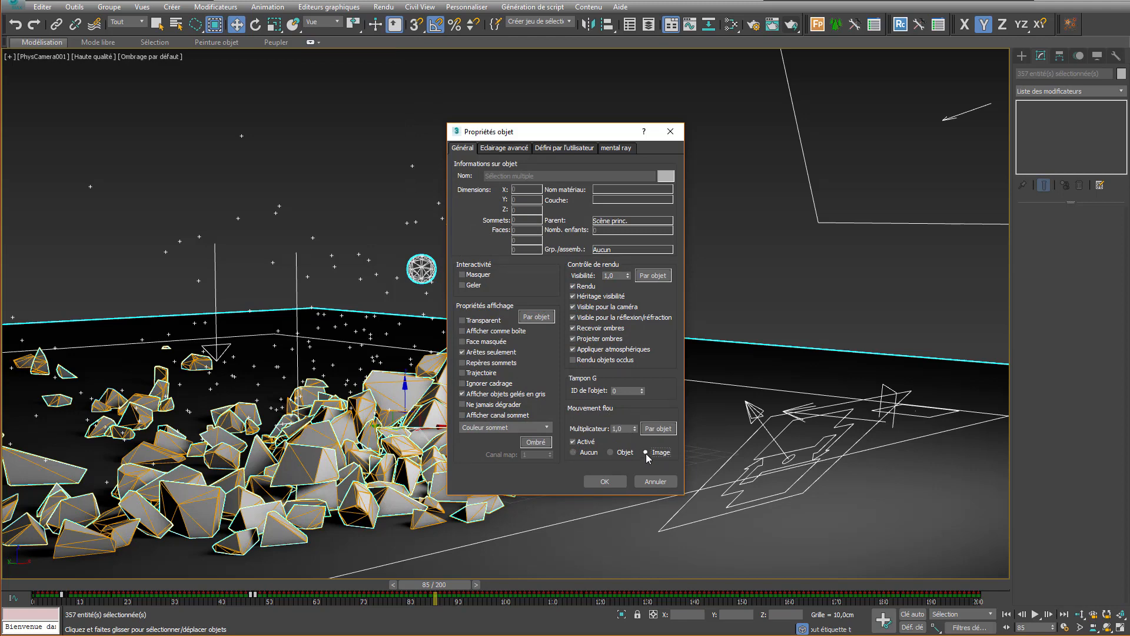
pyautogui.click(606, 481)
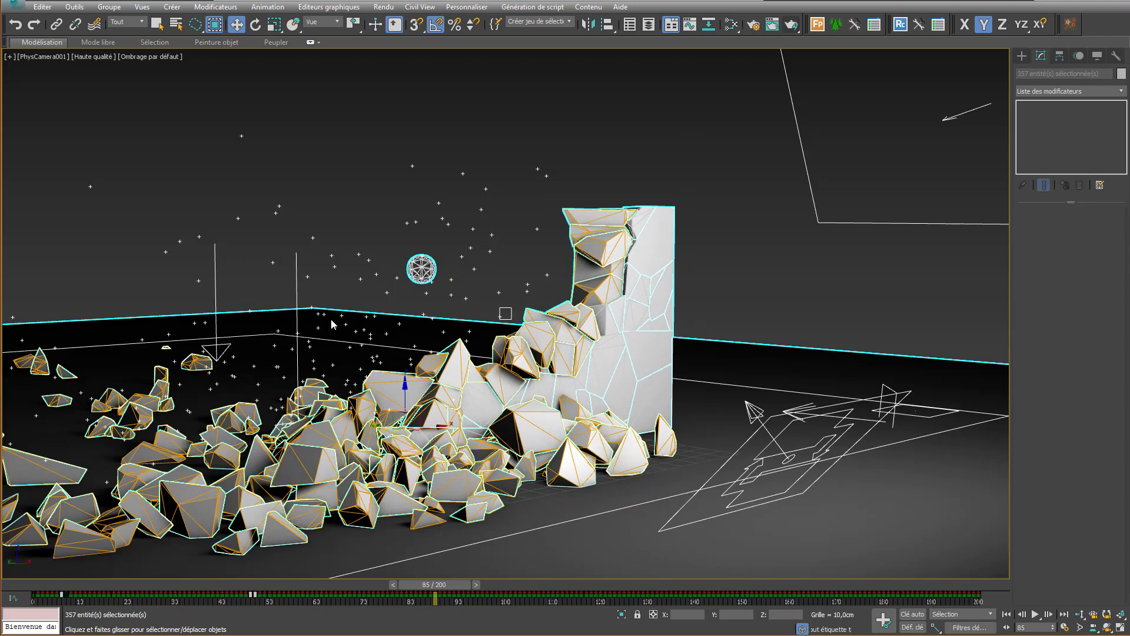
# Step: Go to frame 0, inspect the scene from an orbited perspective view, and return to the PhysCamera001 view
pyautogui.moveTo(241, 586); pyautogui.dragTo(27, 562)
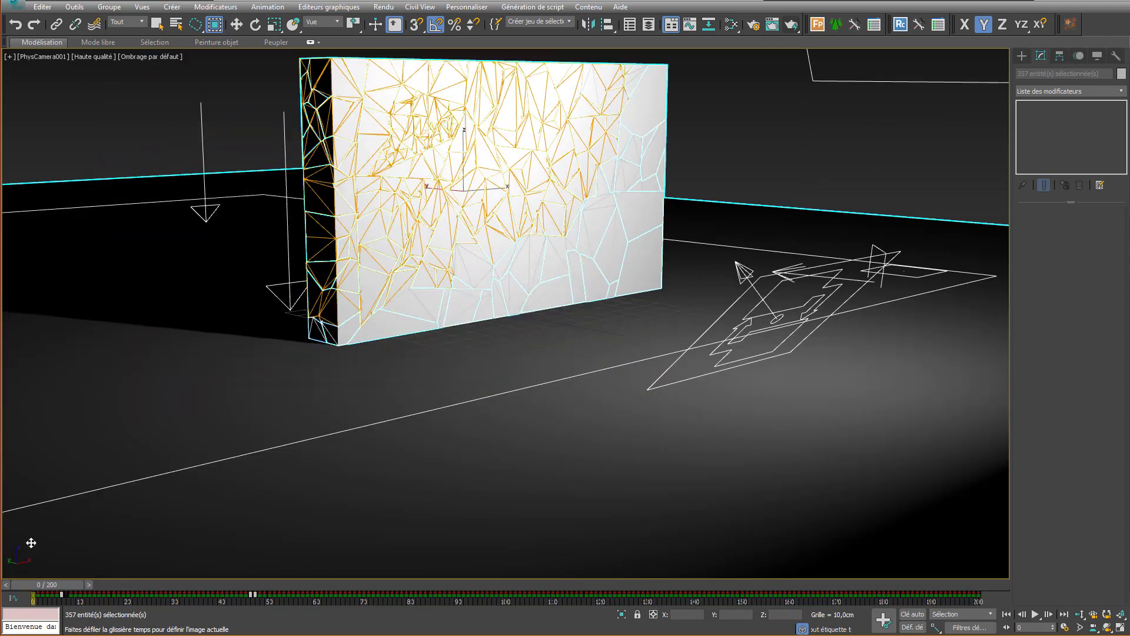
pyautogui.press('w')
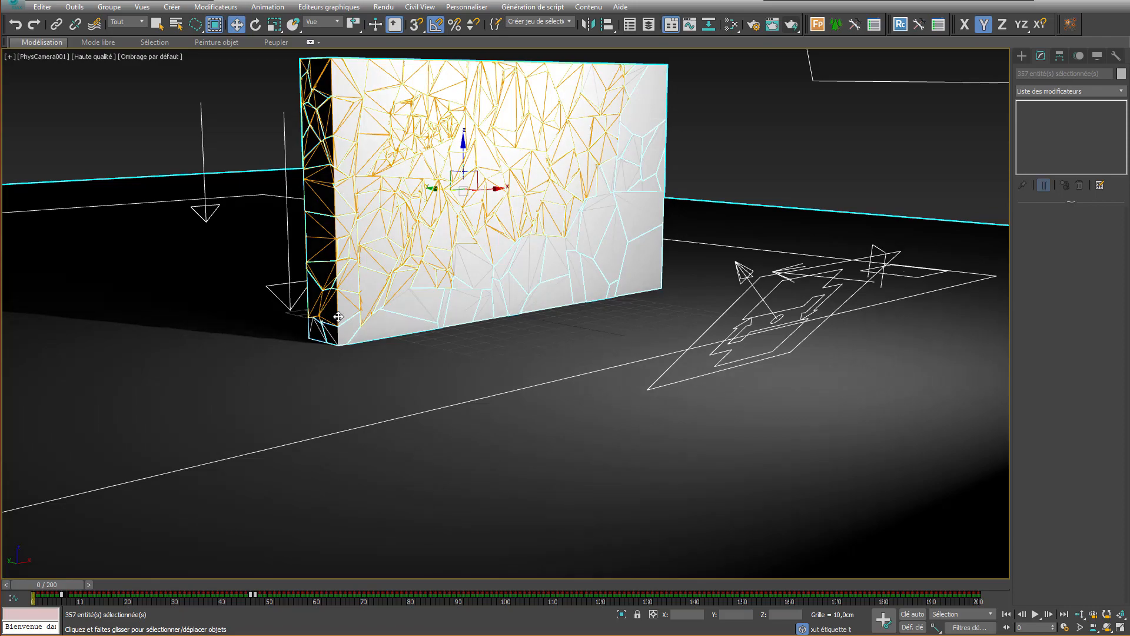
pyautogui.press('p')
pyautogui.moveTo(433, 313)
pyautogui.keyDown('alt'); pyautogui.mouseDown(button='middle')
pyautogui.moveTo(543, 281)
pyautogui.moveTo(434, 287)
pyautogui.moveTo(346, 259)
pyautogui.moveTo(447, 290)
pyautogui.moveTo(386, 277)
pyautogui.moveTo(445, 319)
pyautogui.mouseUp(button='middle'); pyautogui.keyUp('alt')
pyautogui.press('c')
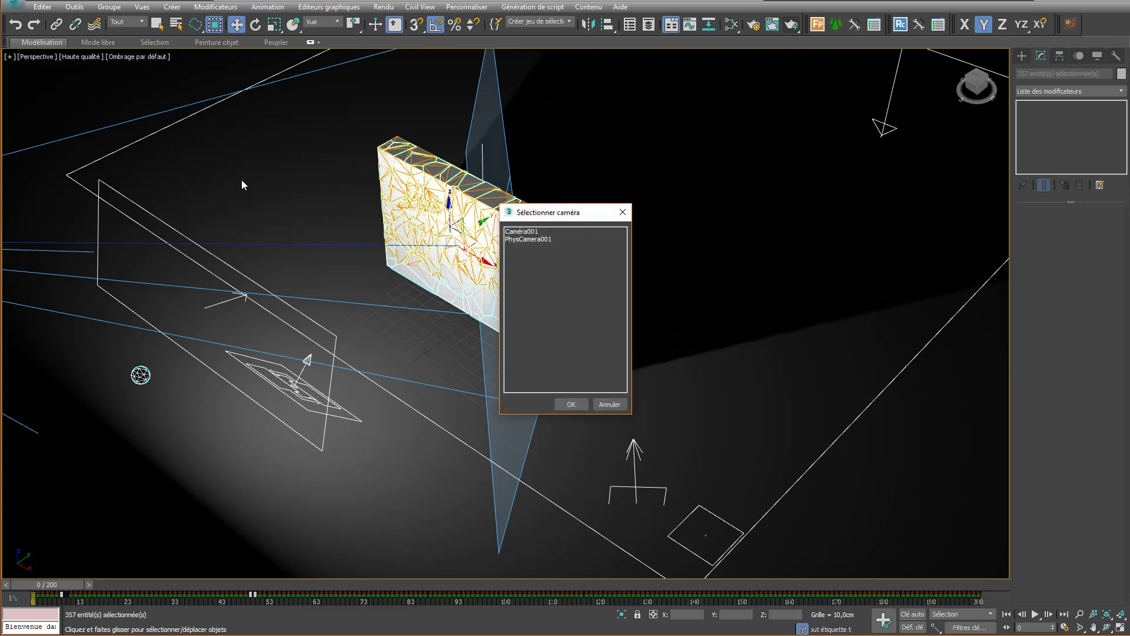
pyautogui.doubleClick(520, 239)
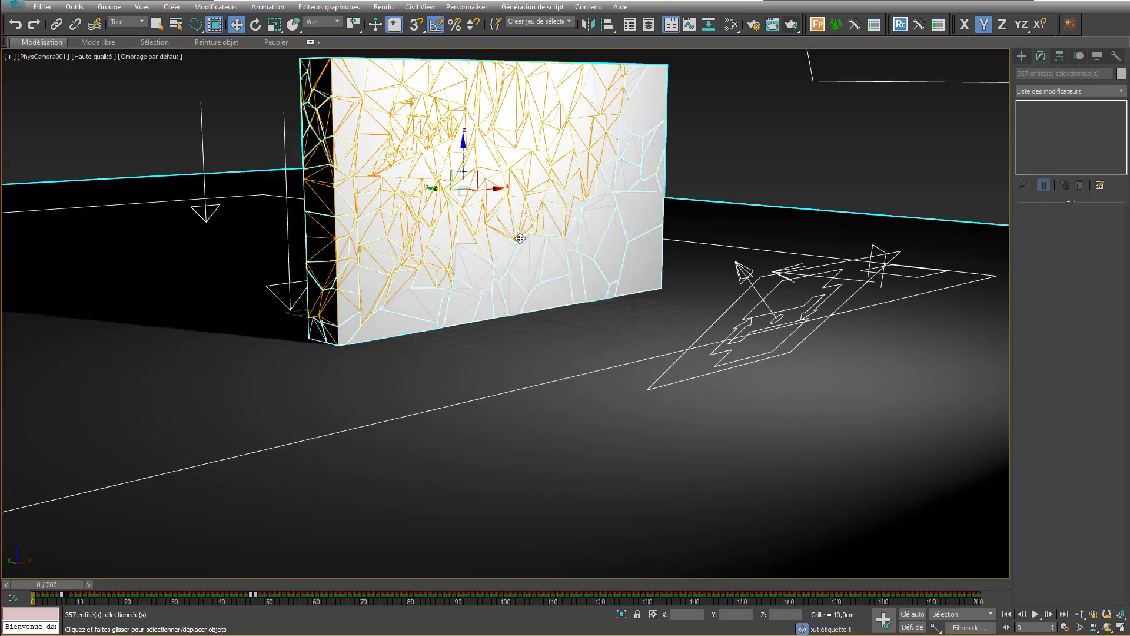
# Step: Select PhysCamera001's target and move it onto Caméra001's target, at about X -18.3, Y -14.06, Z 63.24 cm
pyautogui.click(33, 62)
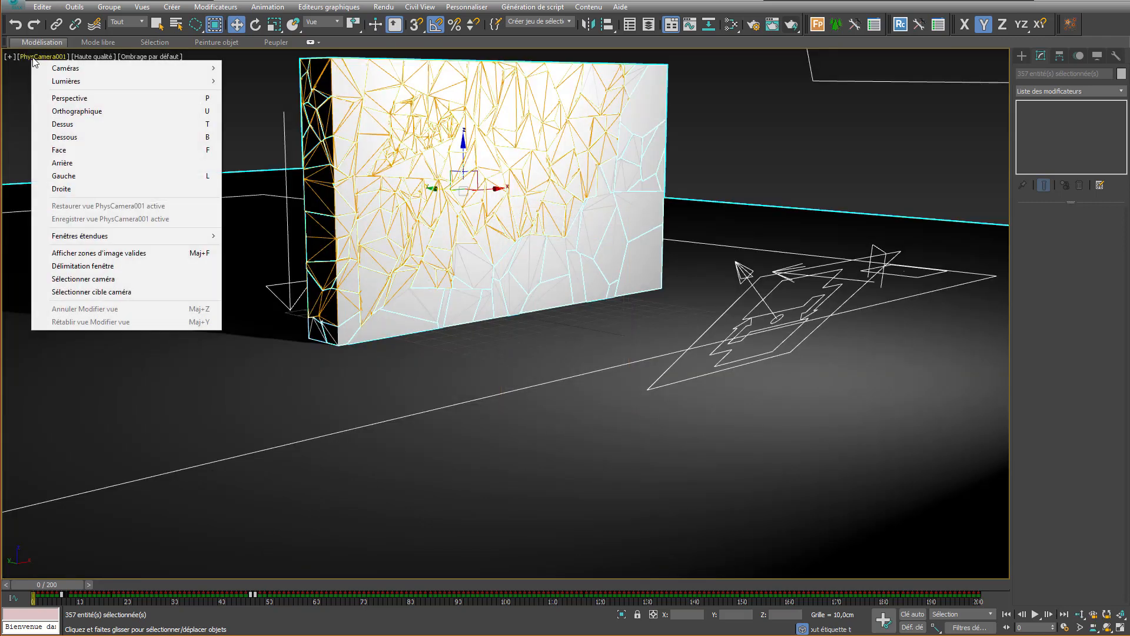
pyautogui.click(86, 296)
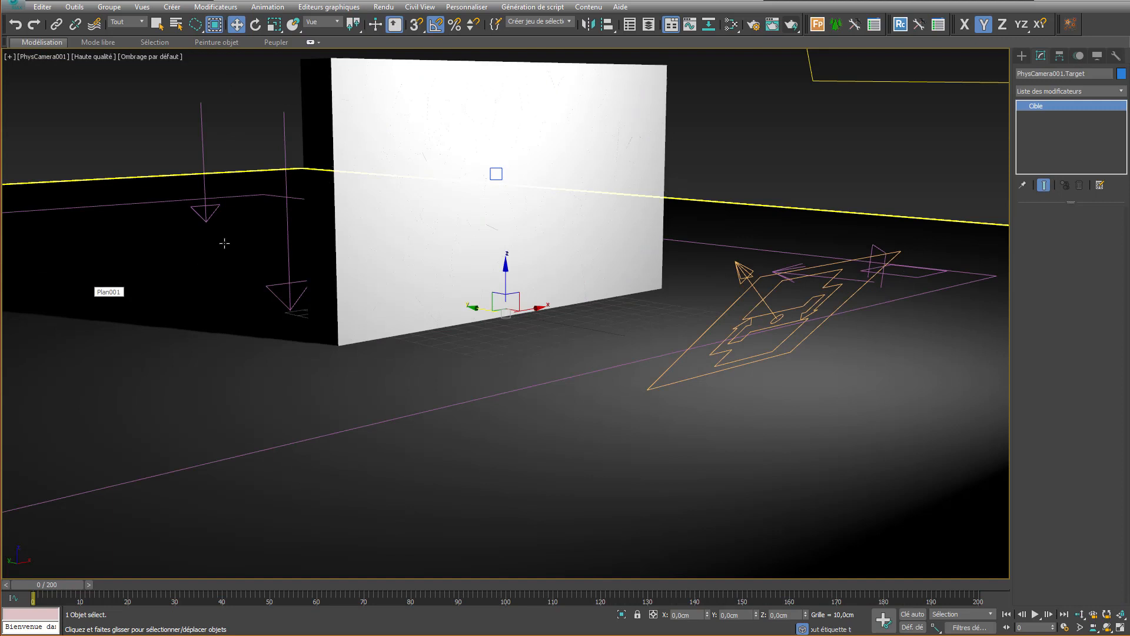
pyautogui.hotkey('alt', 'a')
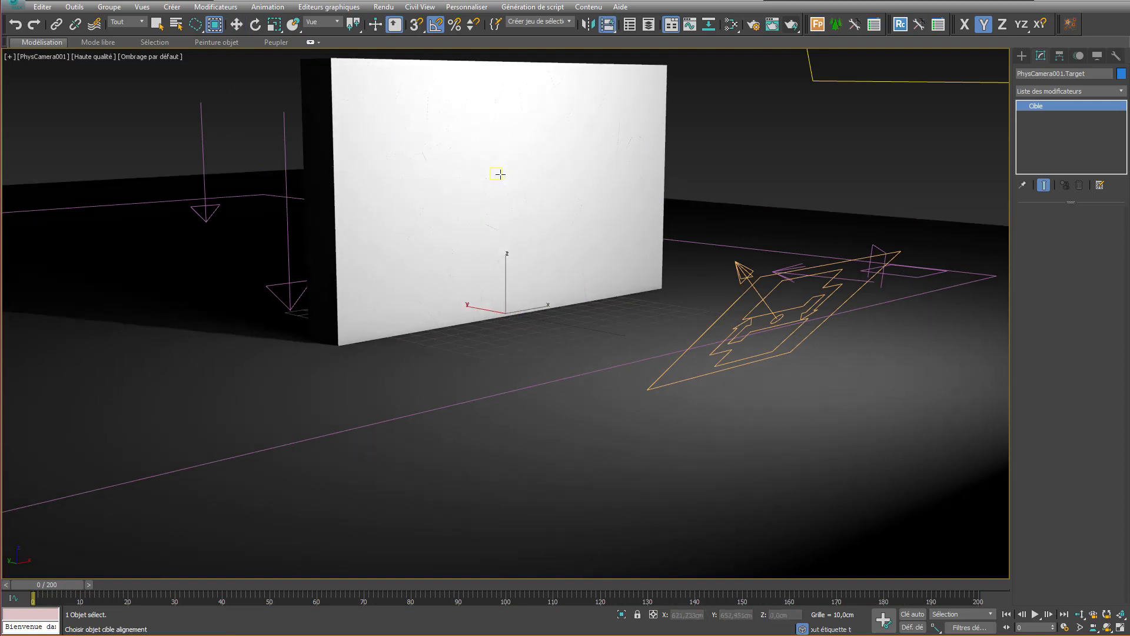
pyautogui.click(499, 174)
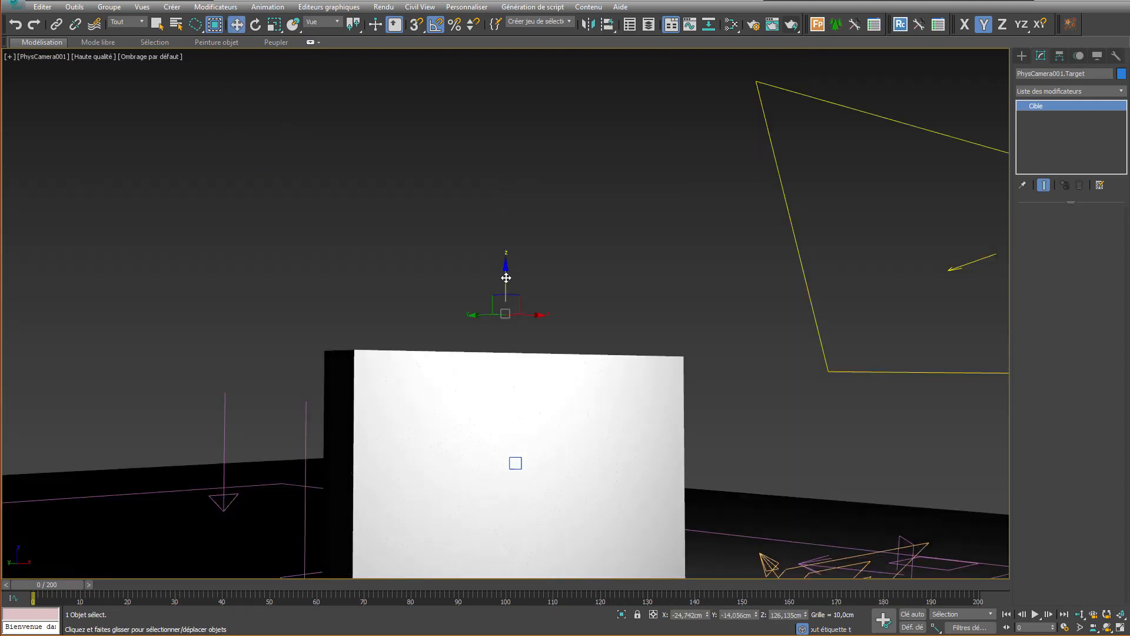
pyautogui.moveTo(505, 278); pyautogui.dragTo(494, 433)
pyautogui.moveTo(535, 315); pyautogui.dragTo(545, 316)
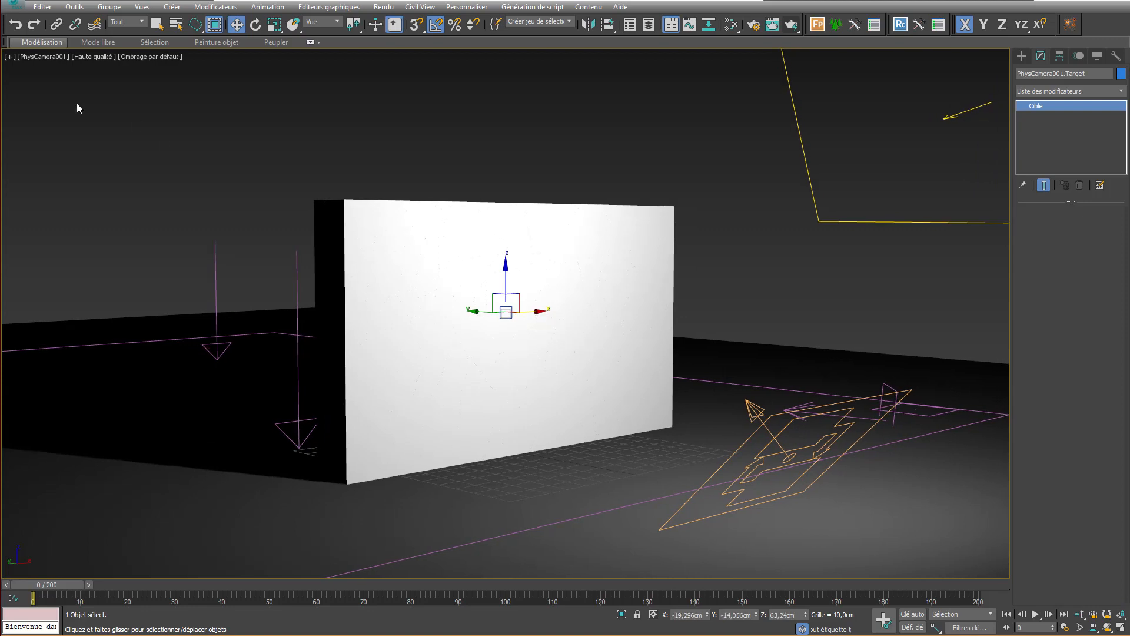
# Step: Switch the viewport from PhysCamera001 to Perspective and open the Orientation forme 001 operator's settings in Particle View
pyautogui.click(44, 57)
pyautogui.click(114, 278)
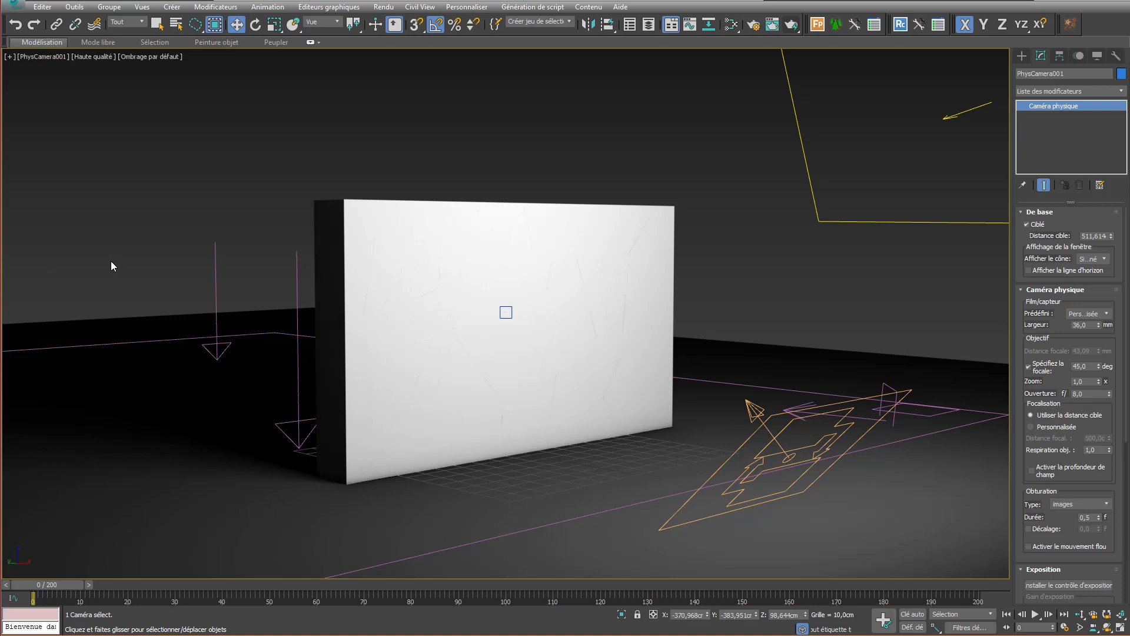
pyautogui.click(109, 260)
pyautogui.press('p')
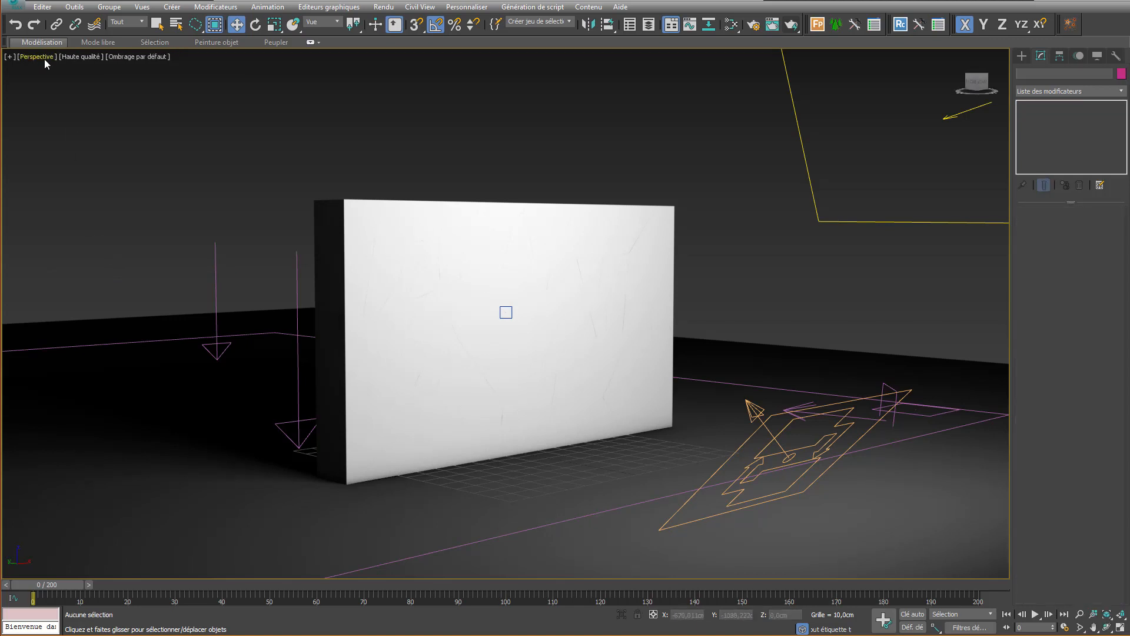
pyautogui.press('6')
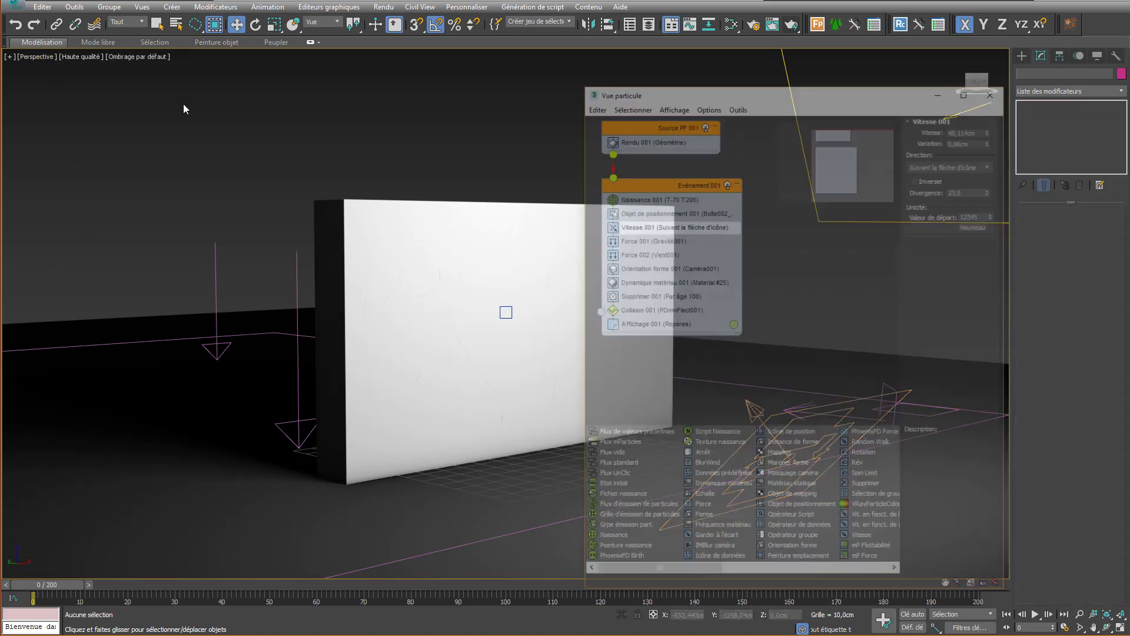
pyautogui.click(663, 268)
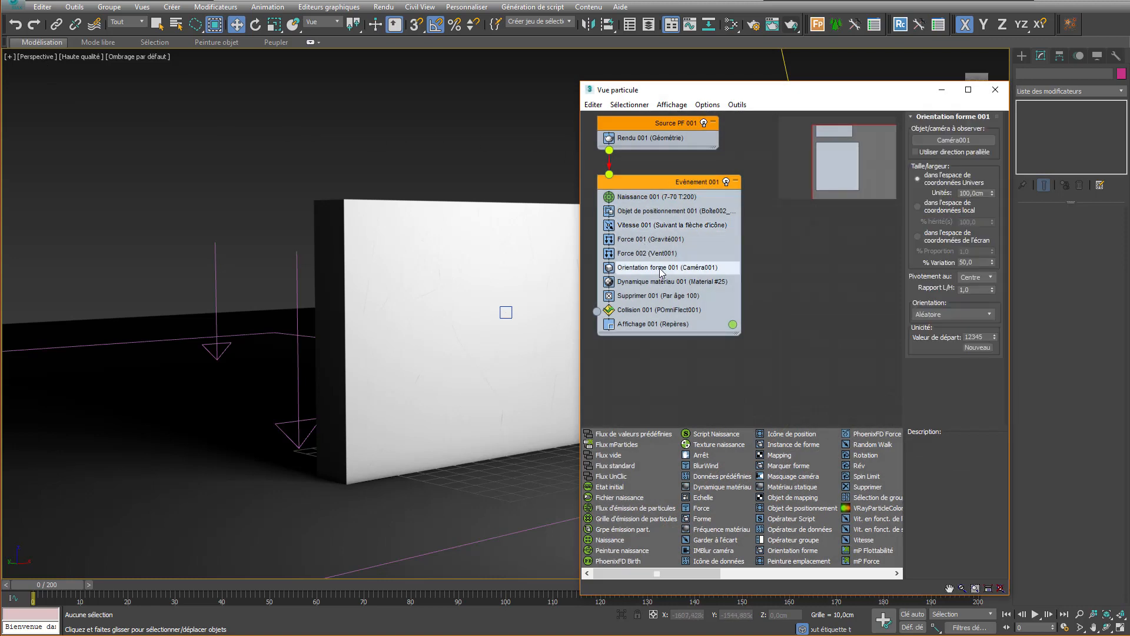
pyautogui.click(945, 143)
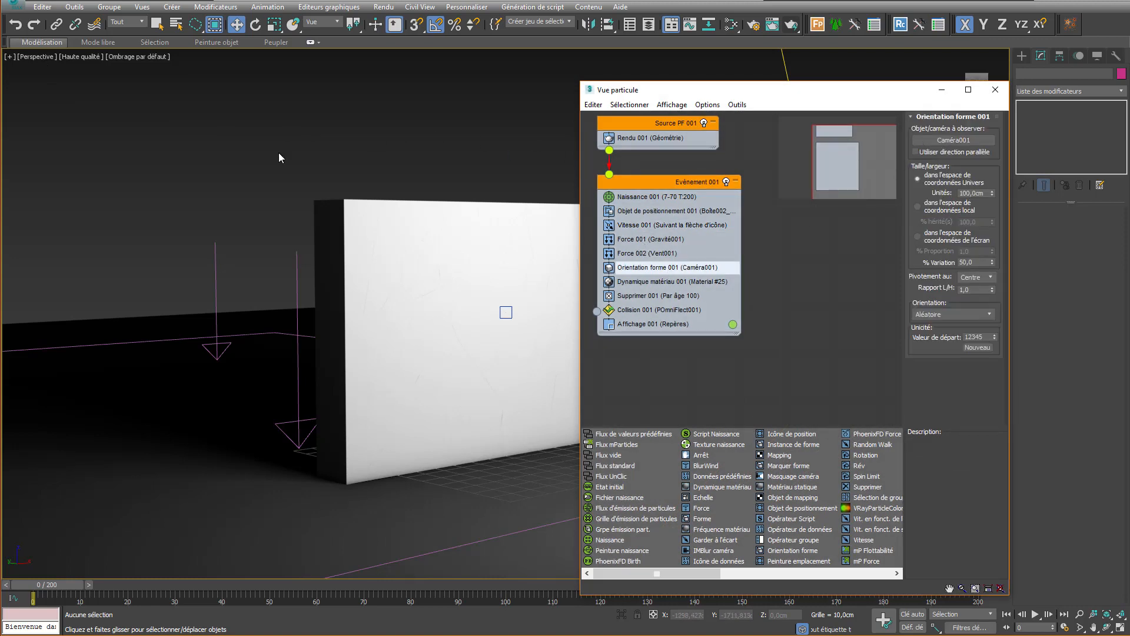
# Step: Try to pick the physical camera in the scene as the camera observed by Orientation forme 001
pyautogui.scroll(-5, 248, 147)
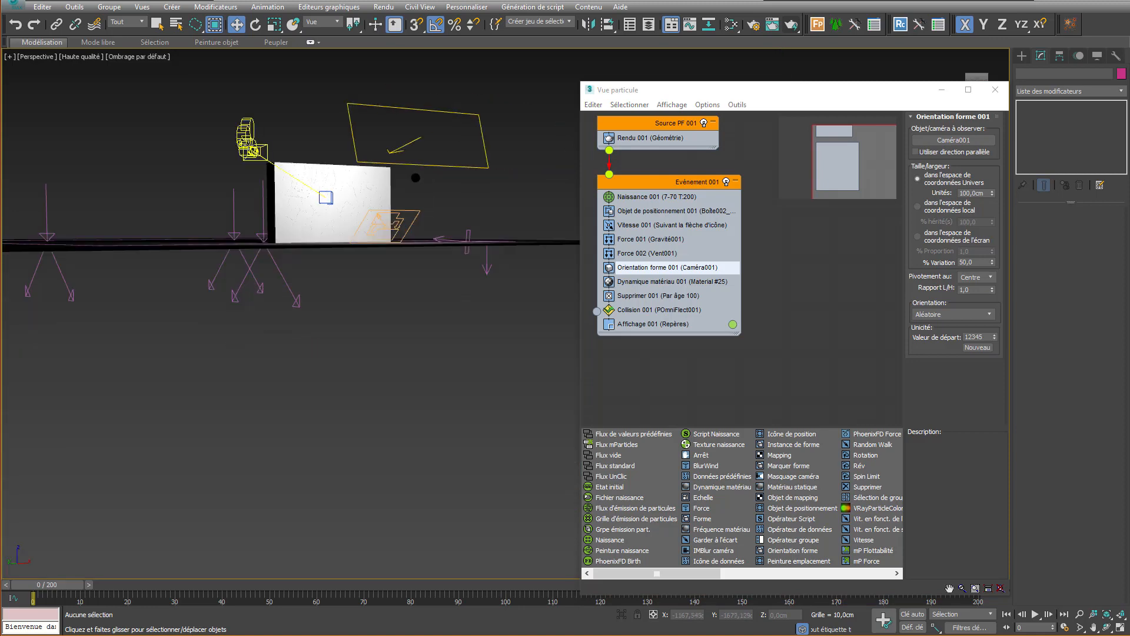
pyautogui.keyDown('alt'); pyautogui.moveTo(292, 144); pyautogui.dragTo(436, 143, button='middle'); pyautogui.keyUp('alt')
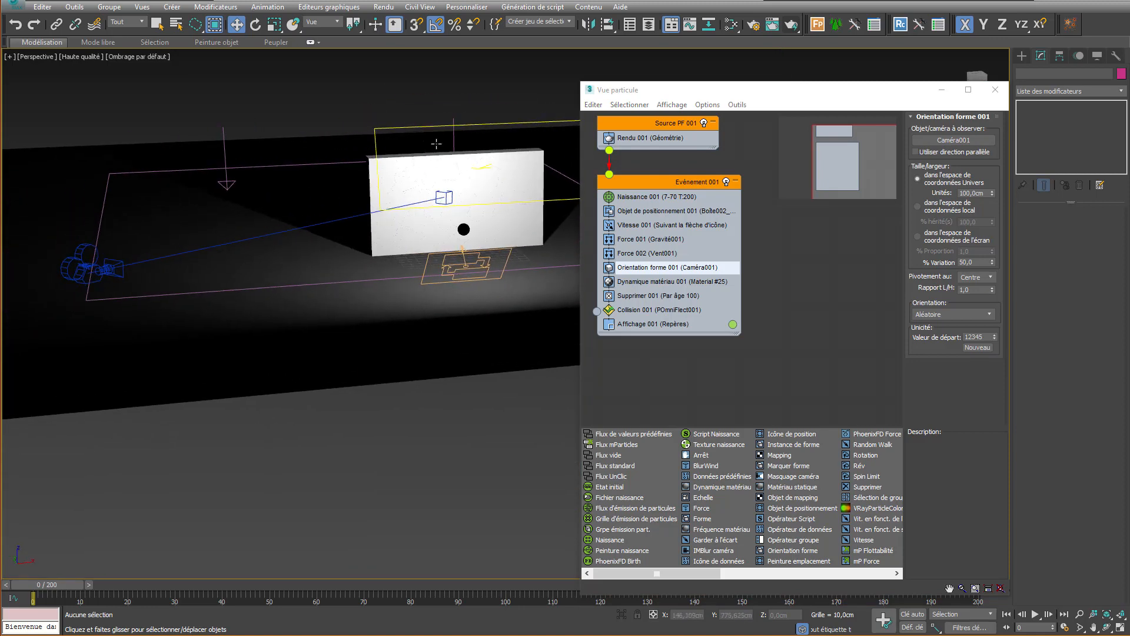
pyautogui.click(954, 140)
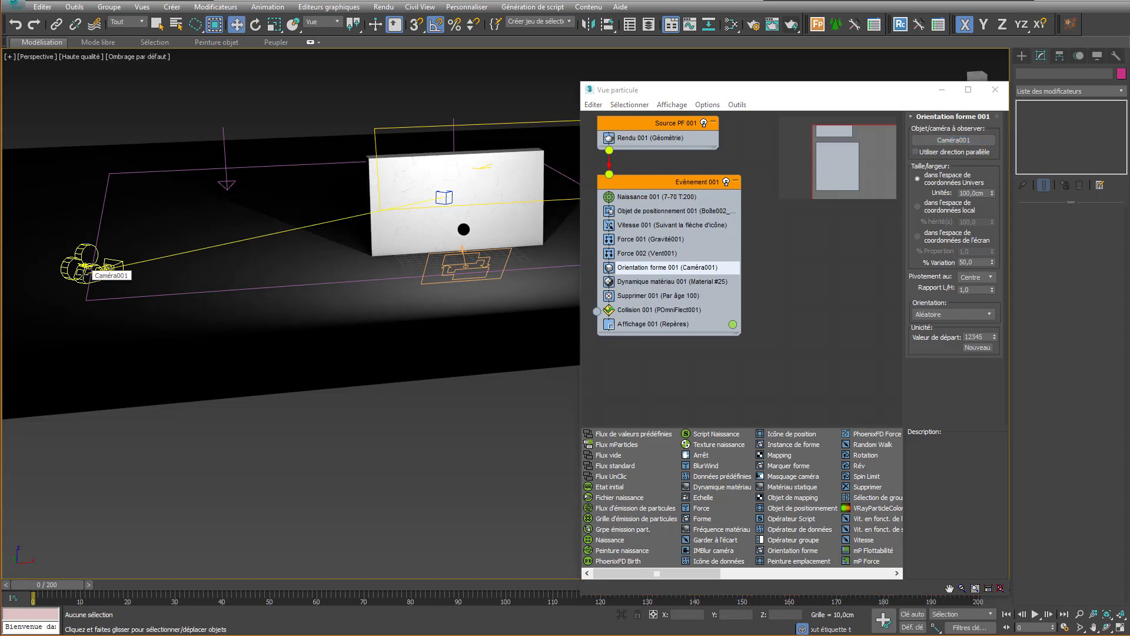
pyautogui.click(88, 268)
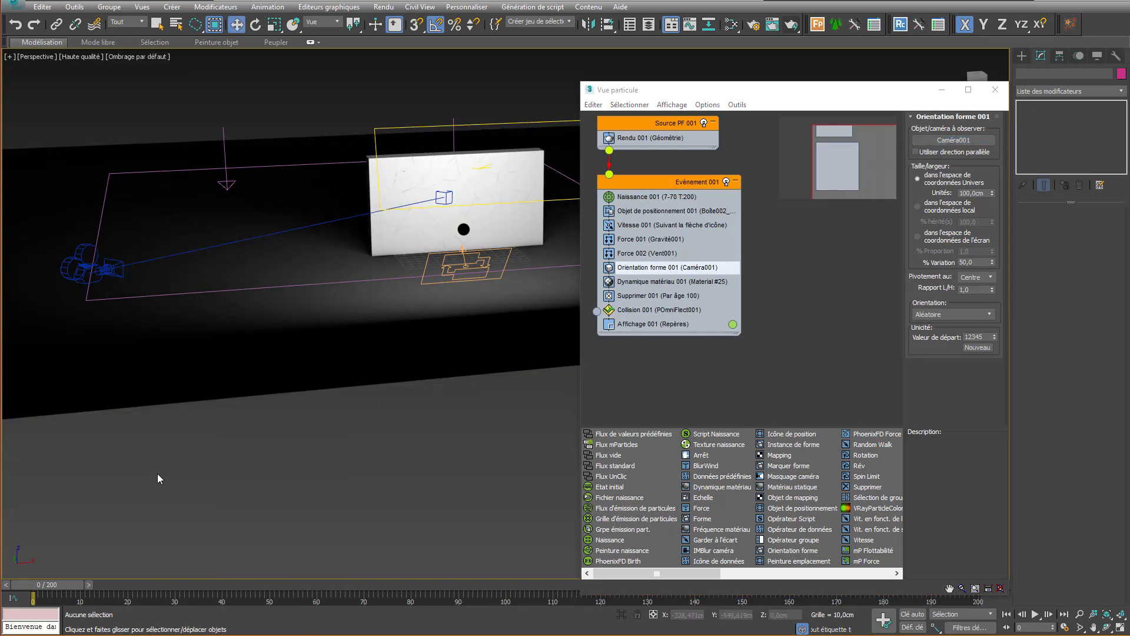
# Step: Select the overlapping cameras in turn and look through PhysCamera001 to tell them apart
pyautogui.click(95, 266)
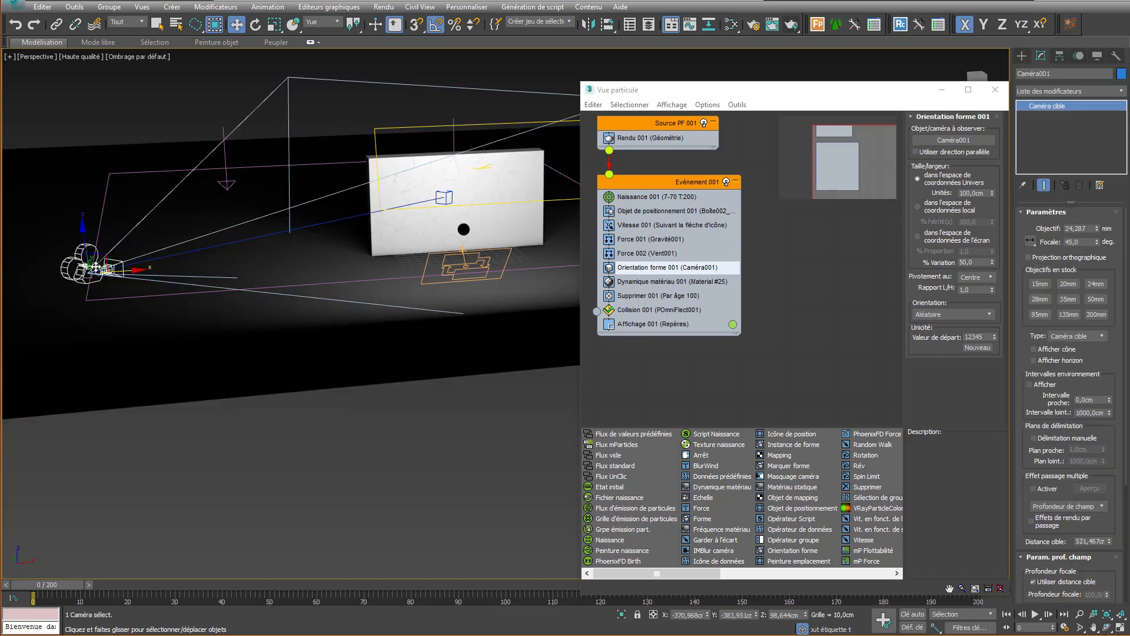
pyautogui.hotkey('ctrl', 'd')
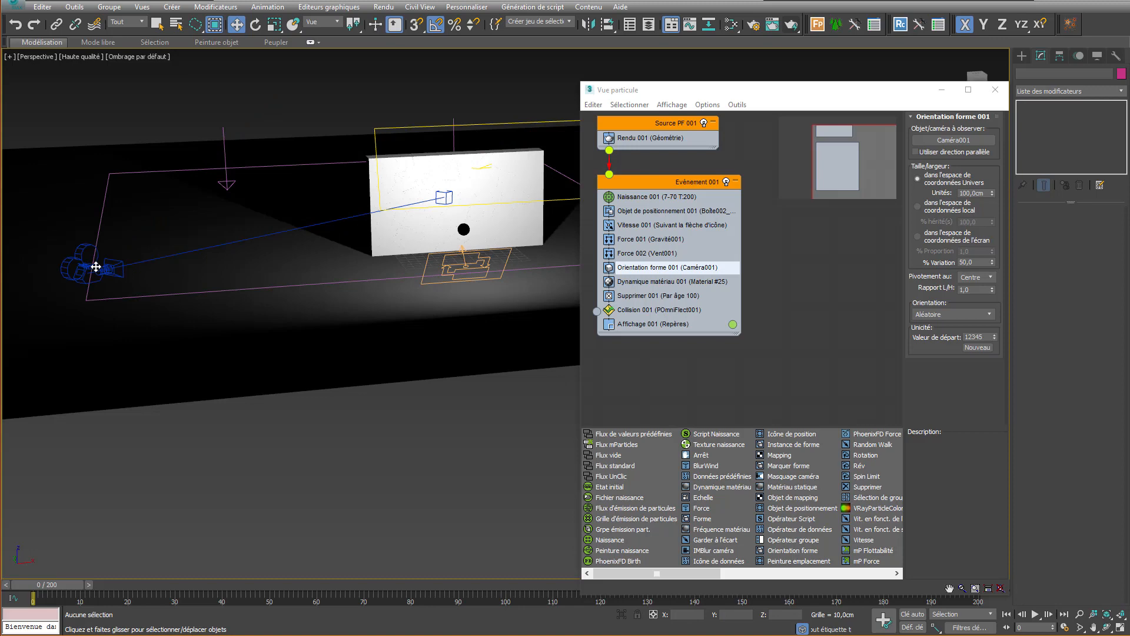
pyautogui.click(96, 266)
pyautogui.press('c')
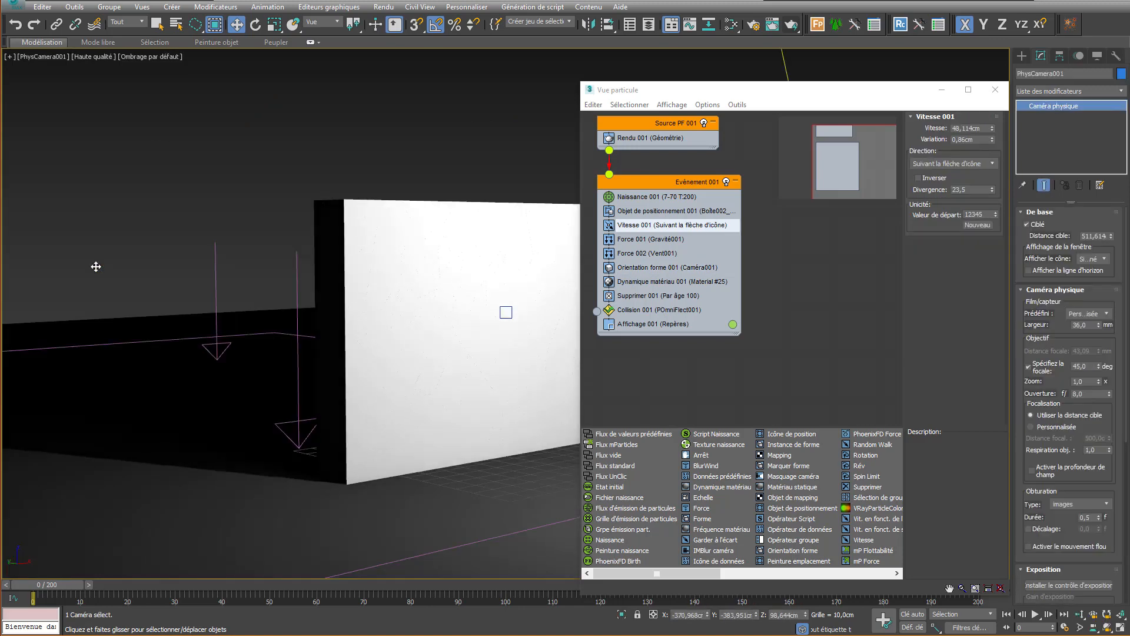
pyautogui.press('pagedown')
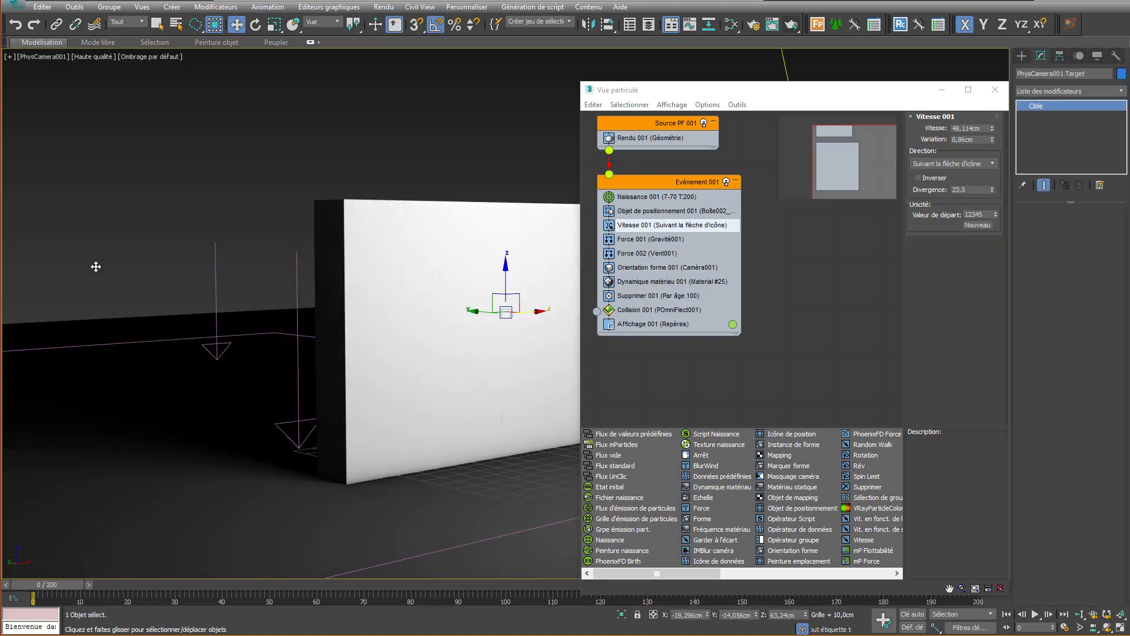
# Step: Return to the Perspective view and delete the old target camera Caméra001
pyautogui.press('p')
pyautogui.scroll(-5, 167, 242)
pyautogui.keyDown('alt'); pyautogui.moveTo(277, 217); pyautogui.dragTo(531, 119, button='middle'); pyautogui.keyUp('alt')
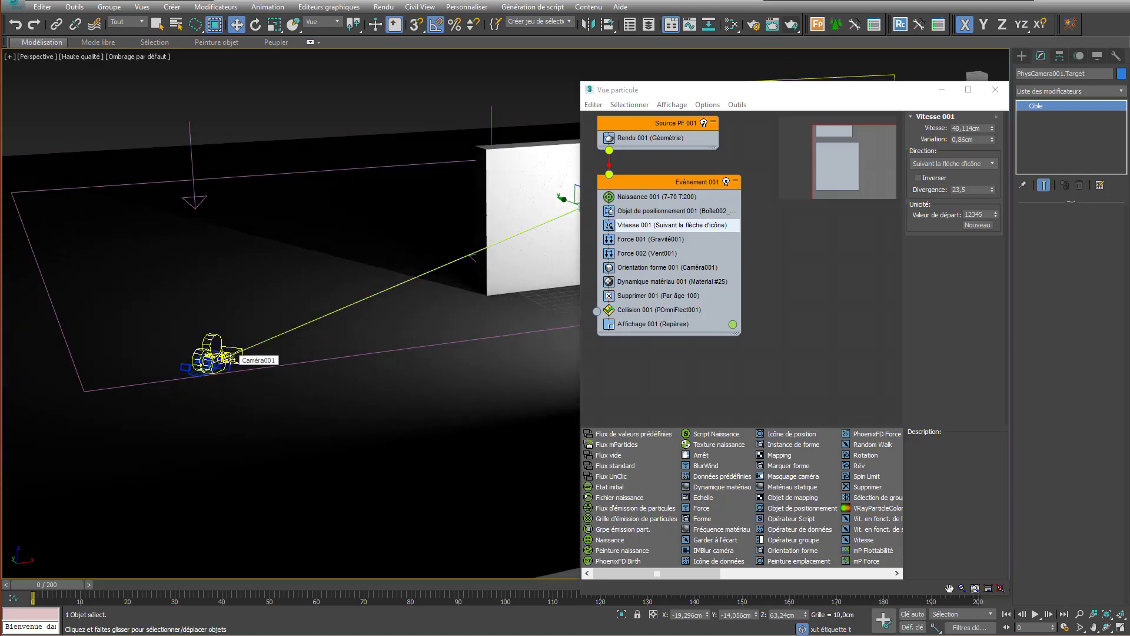
pyautogui.click(217, 355)
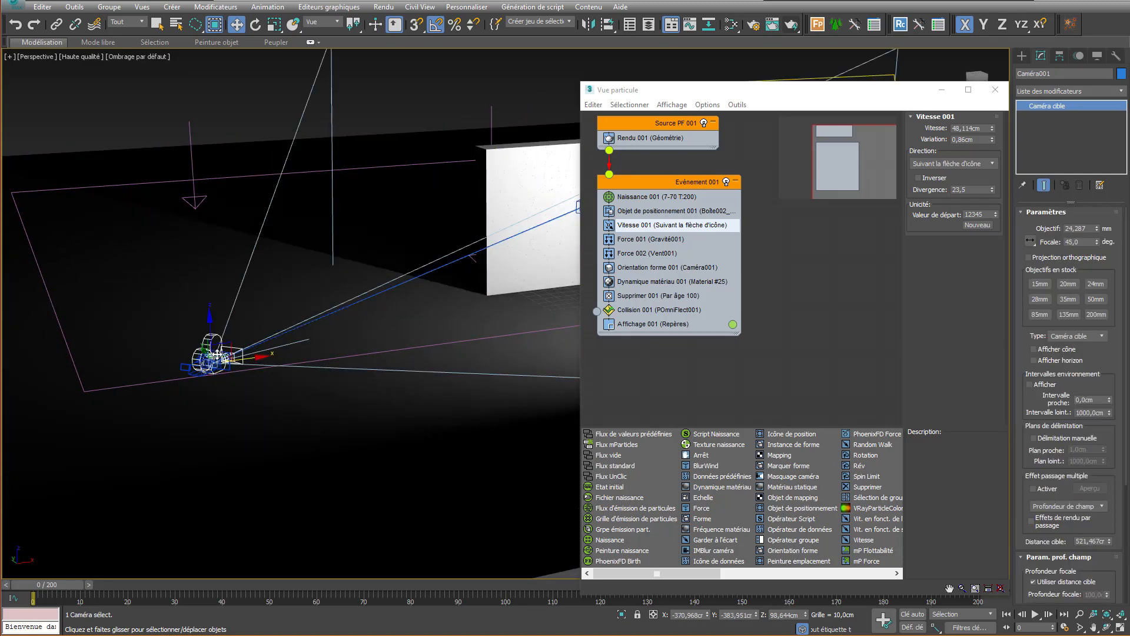
pyautogui.click(215, 355)
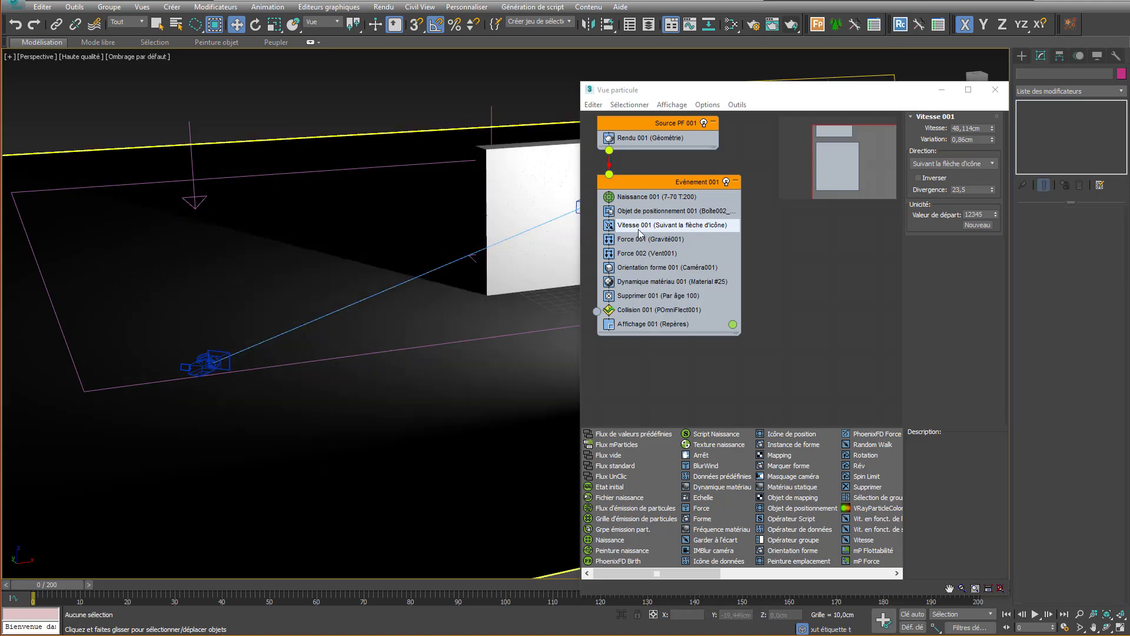
# Step: Assign PhysCamera001 as the observed camera of Orientation forme 001, close Particle View and return to the PhysCamera001 view
pyautogui.click(662, 269)
pyautogui.click(957, 140)
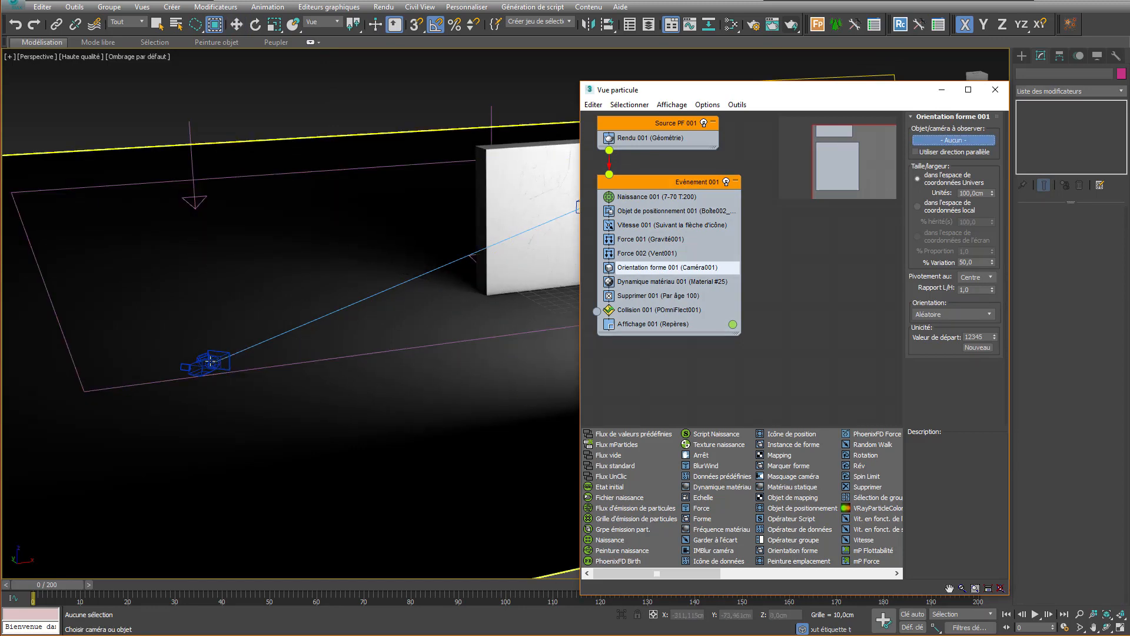
pyautogui.keyDown('alt'); pyautogui.moveTo(245, 340); pyautogui.dragTo(241, 327, button='middle'); pyautogui.keyUp('alt')
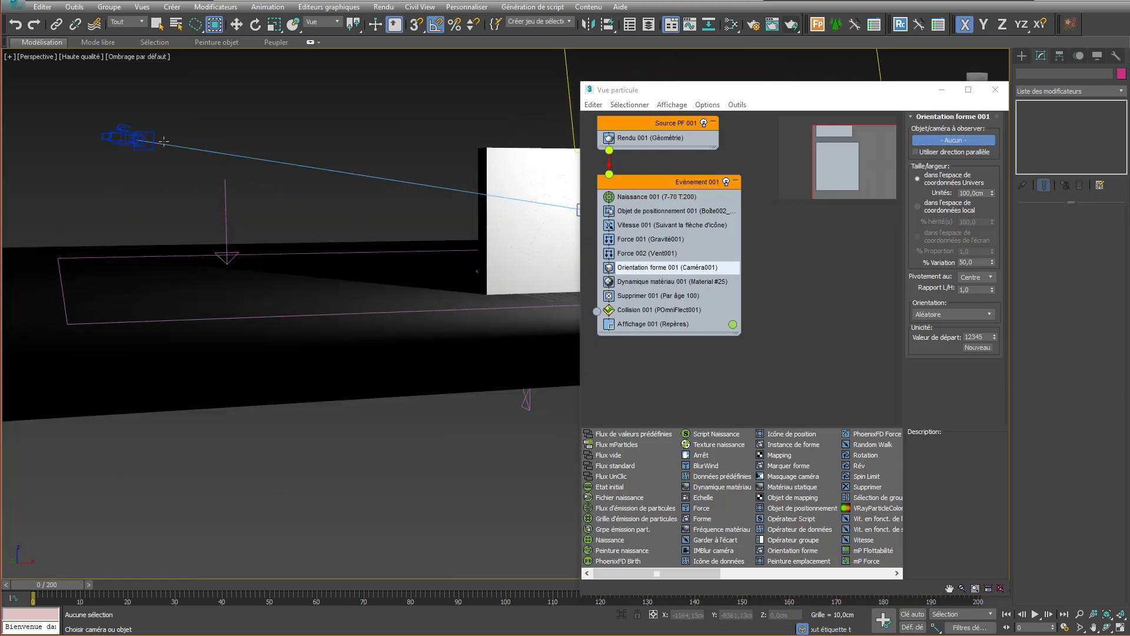
pyautogui.click(143, 140)
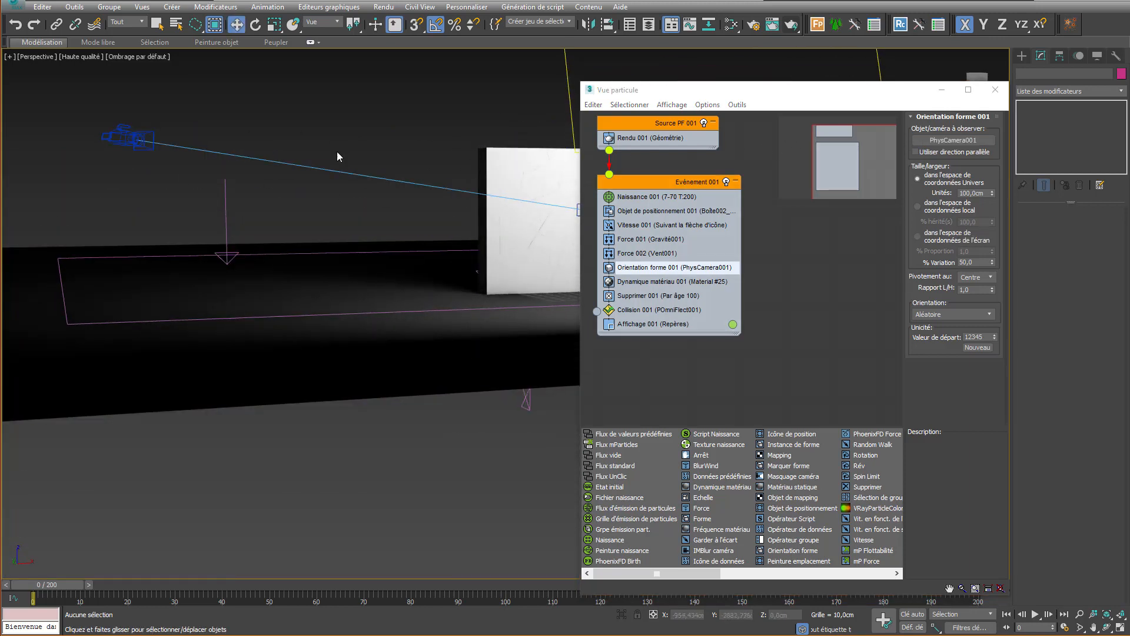
pyautogui.press('c')
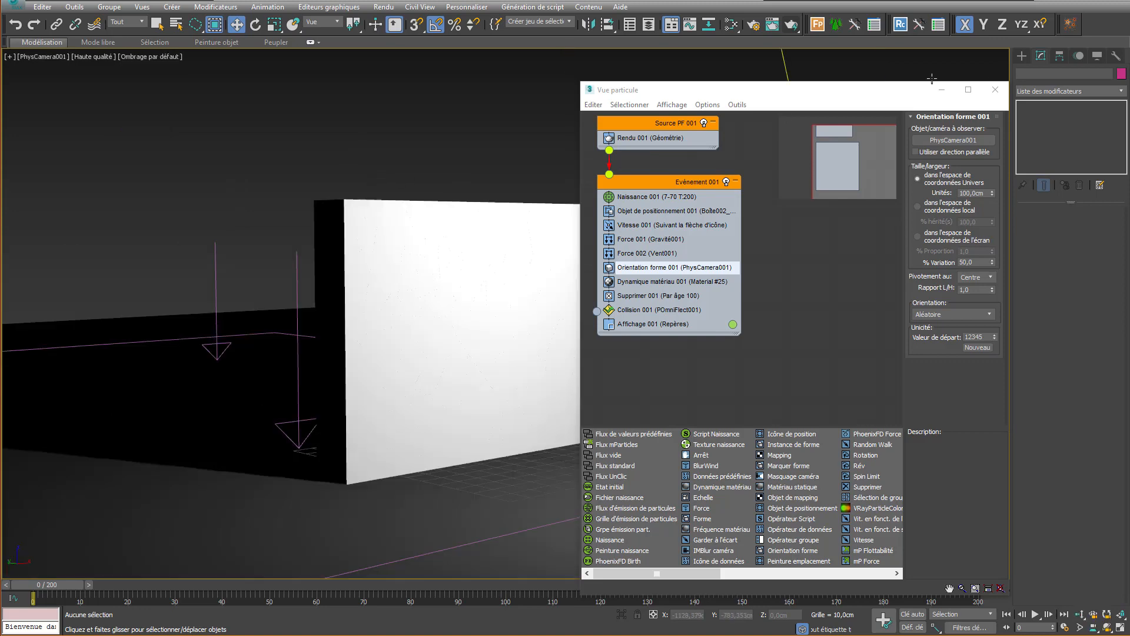
pyautogui.click(995, 90)
# Step: Check the motion blur type of all scene objects in the object properties, then clear the selection
pyautogui.hotkey('ctrl', 'a')
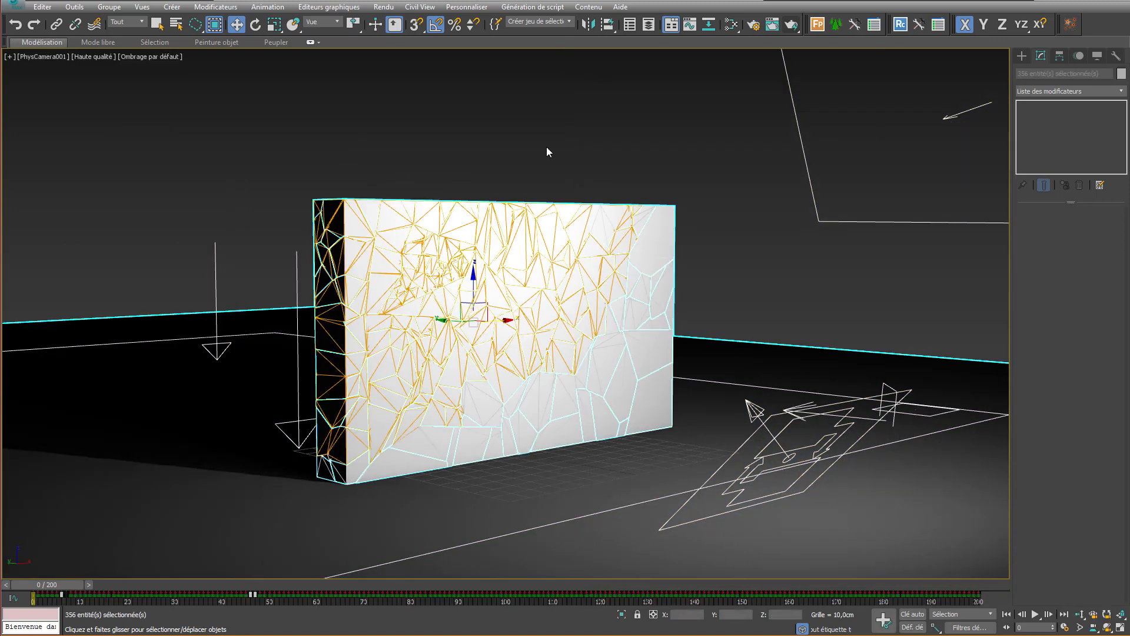
pyautogui.rightClick(442, 126)
pyautogui.moveTo(533, 266)
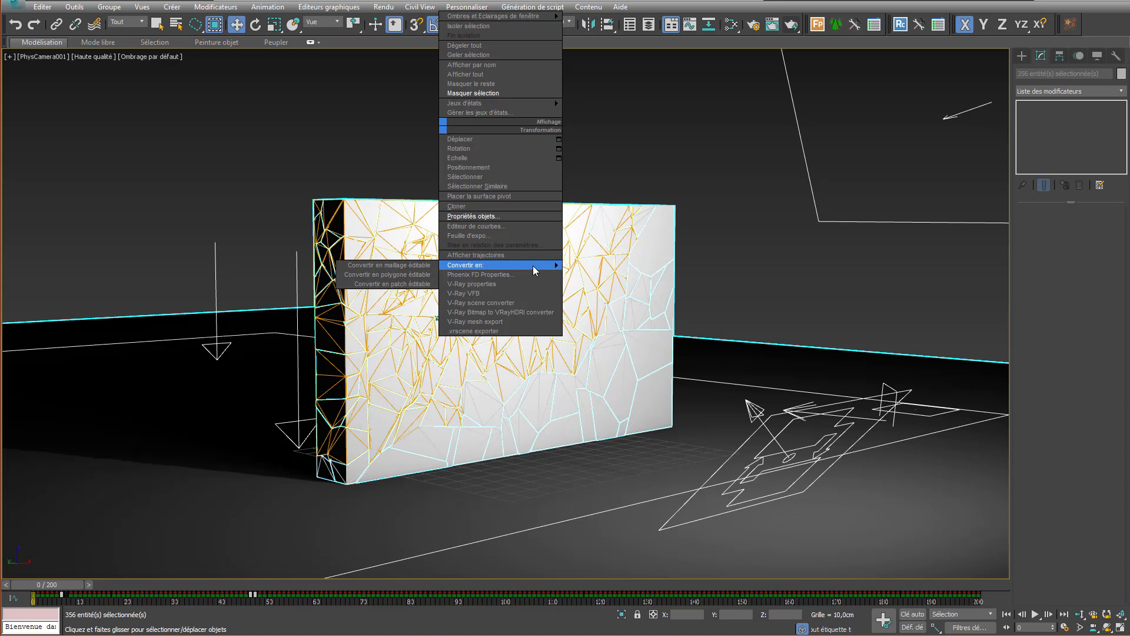
pyautogui.click(533, 216)
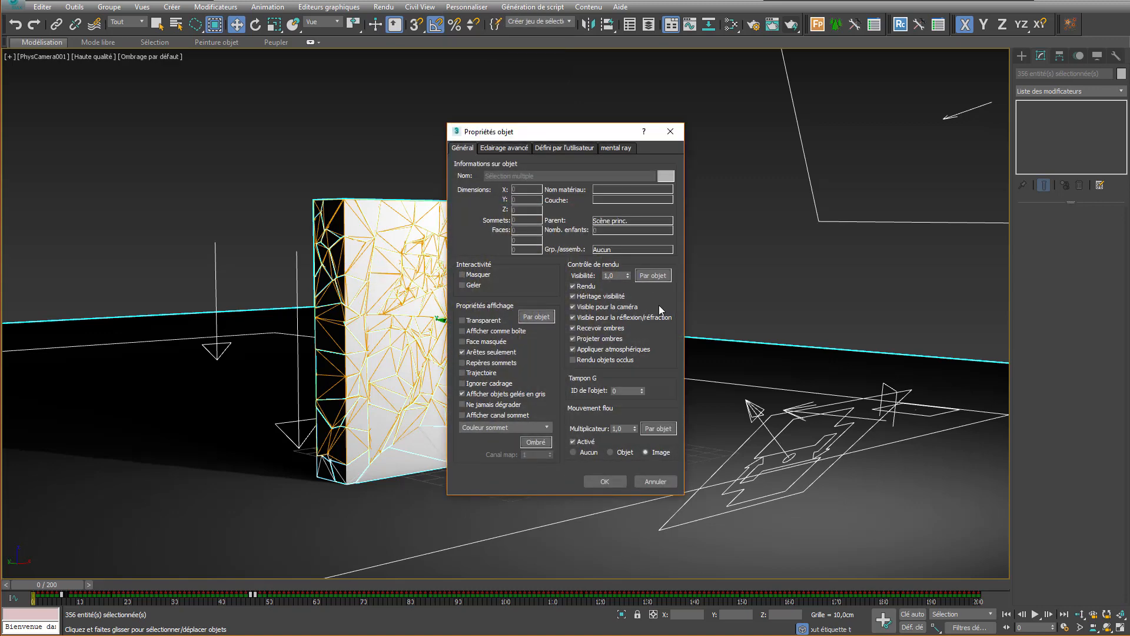
pyautogui.click(606, 481)
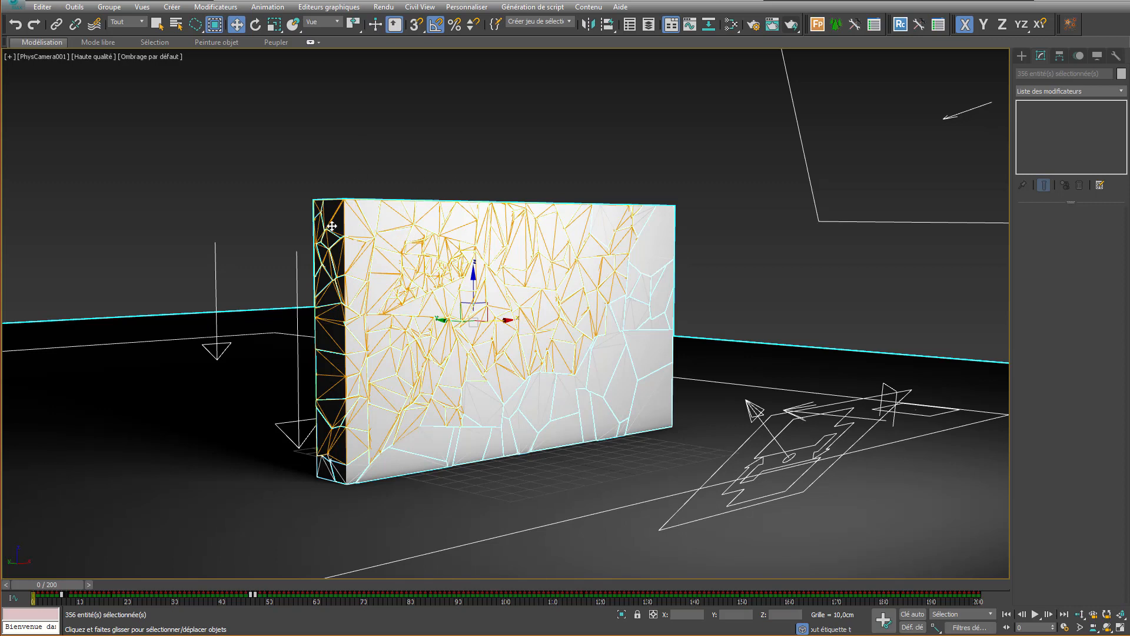
pyautogui.click(419, 148)
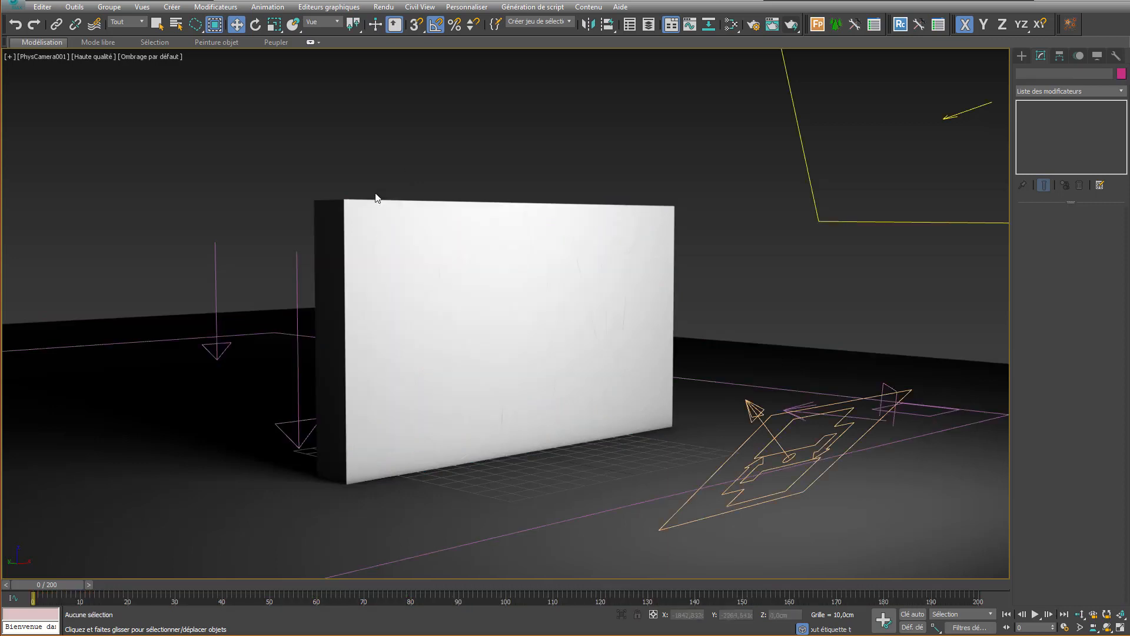
# Step: Select all the wall fragments and apply a Mapping UVW modifier with Boîte mapping to them
pyautogui.click(354, 215)
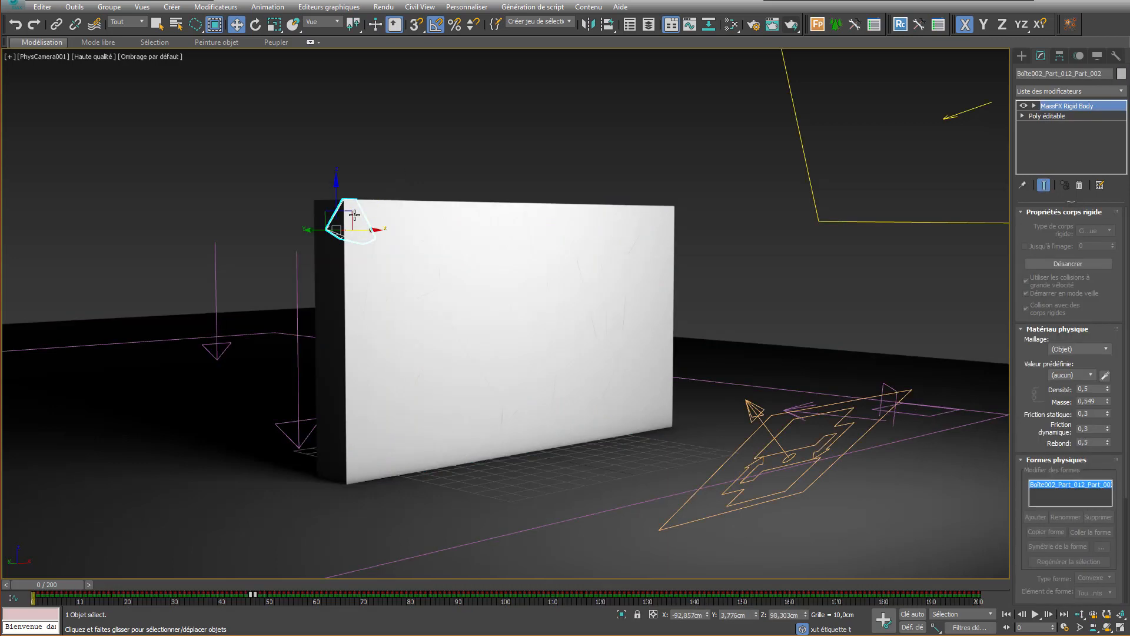
pyautogui.moveTo(353, 215)
pyautogui.mouseDown()
pyautogui.moveTo(626, 341)
pyautogui.moveTo(636, 295)
pyautogui.mouseUp()
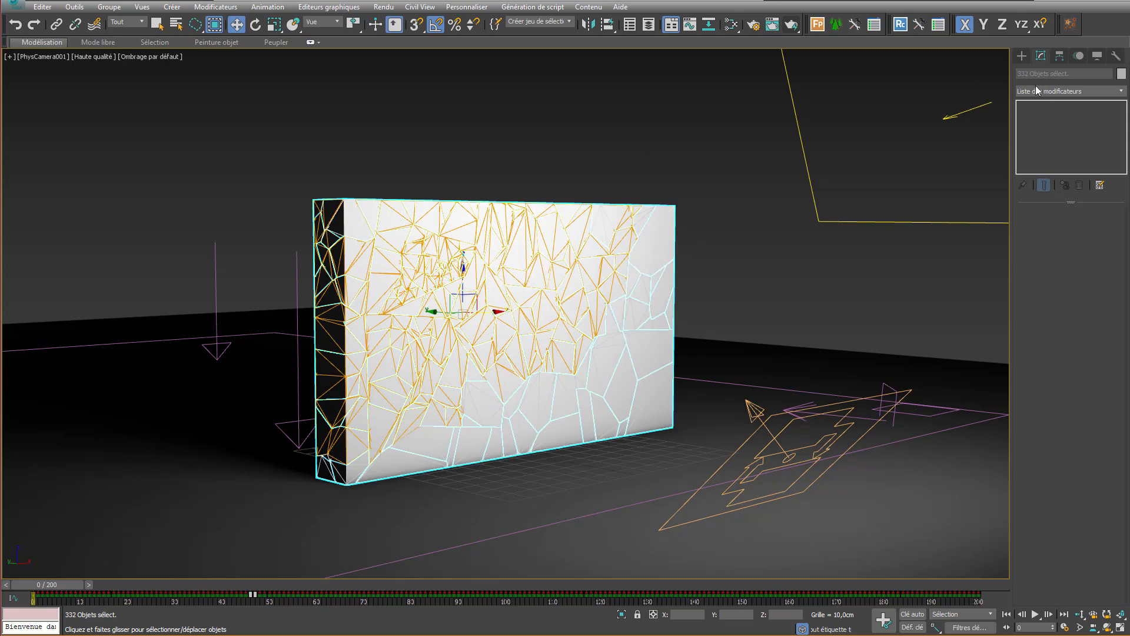
pyautogui.click(1123, 91)
pyautogui.scroll(-10, 1112, 253)
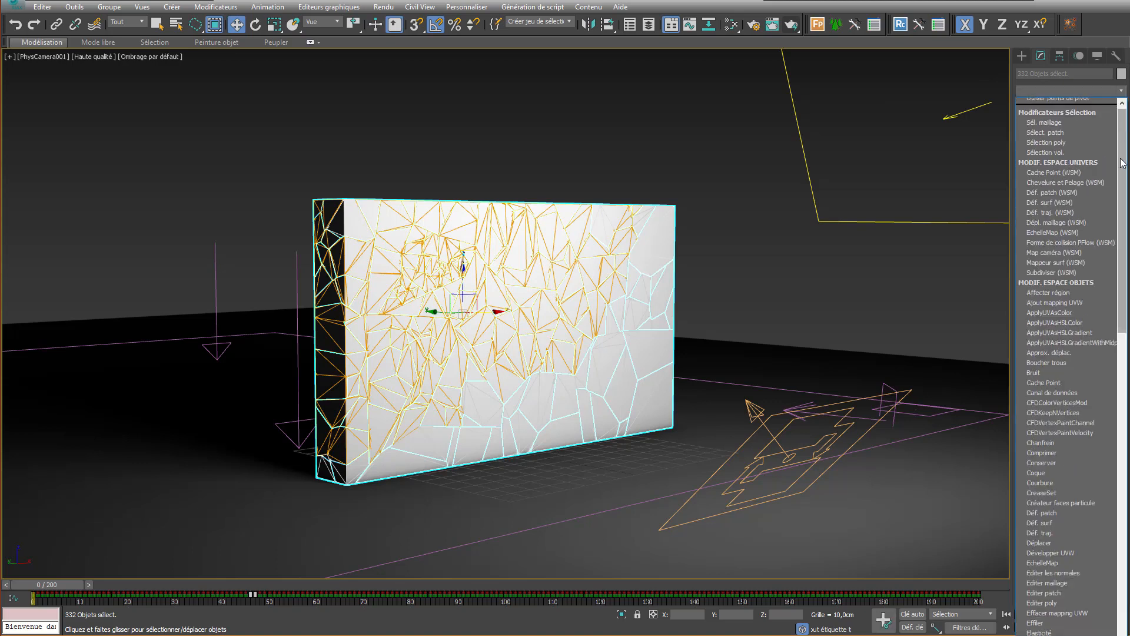
pyautogui.scroll(-5, 1112, 253)
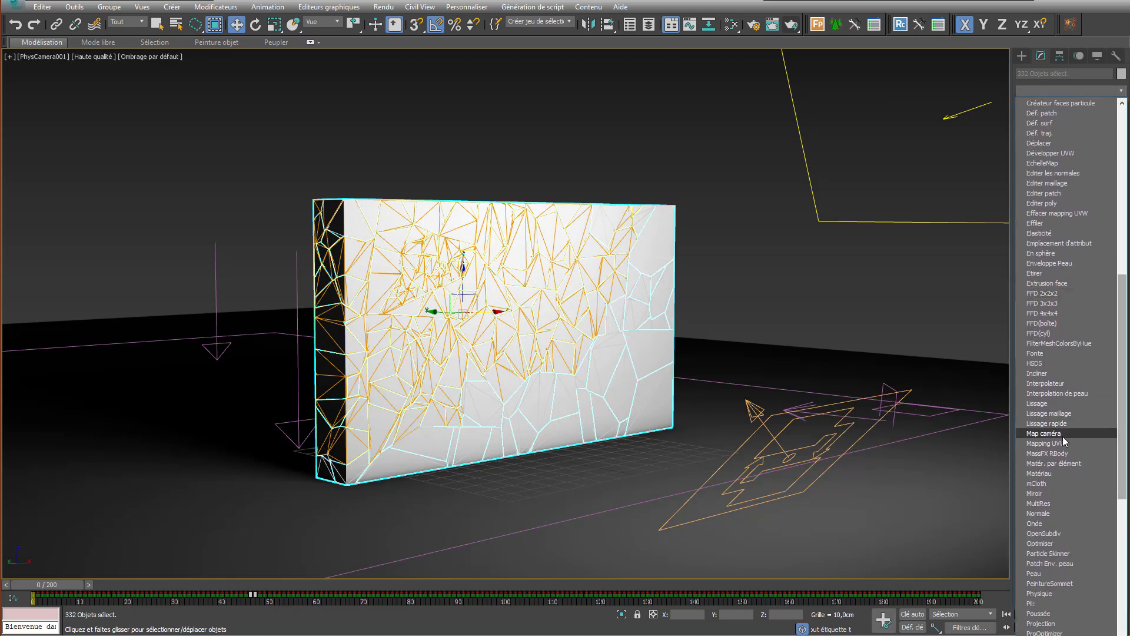
pyautogui.click(1065, 445)
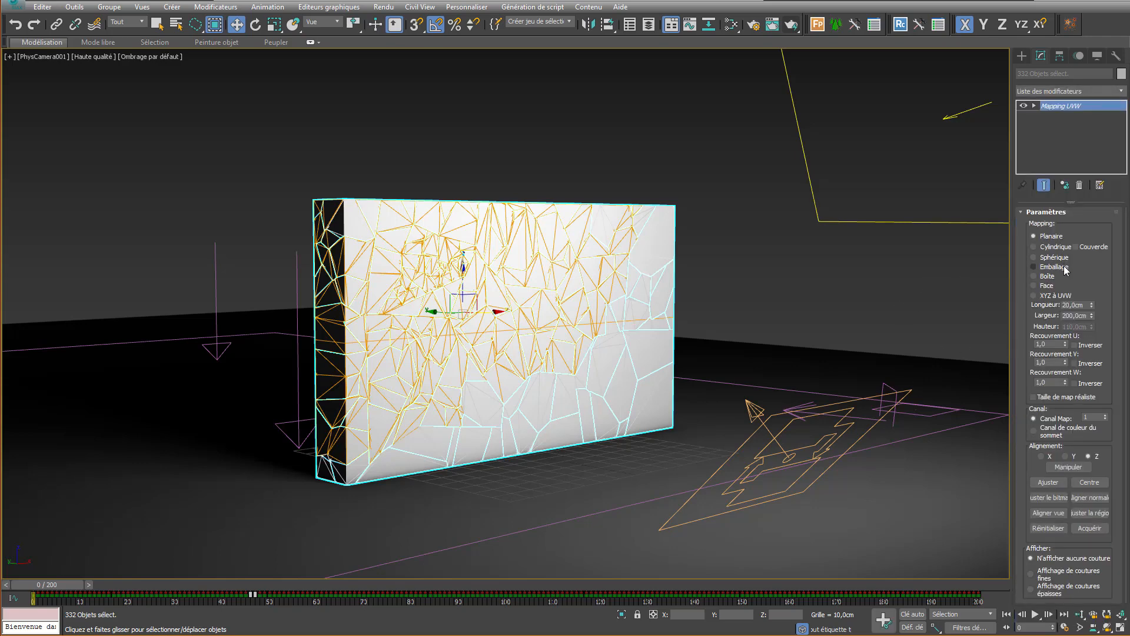
pyautogui.click(1034, 276)
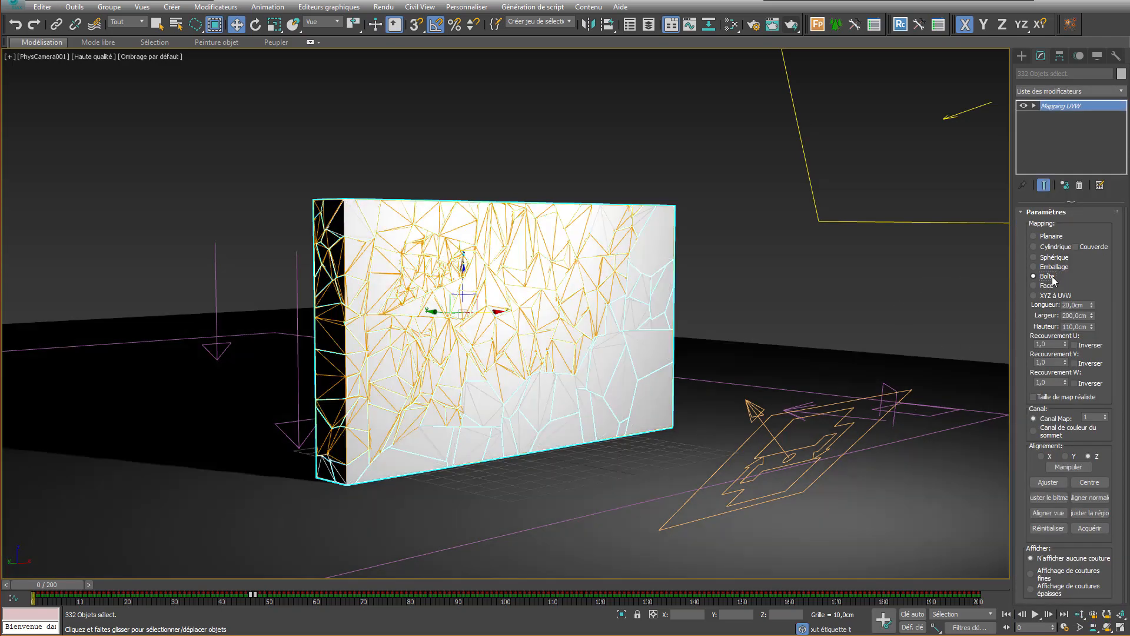
# Step: Set the UVW mapping gizmo's length and height to 200 cm
pyautogui.doubleClick(1077, 305)
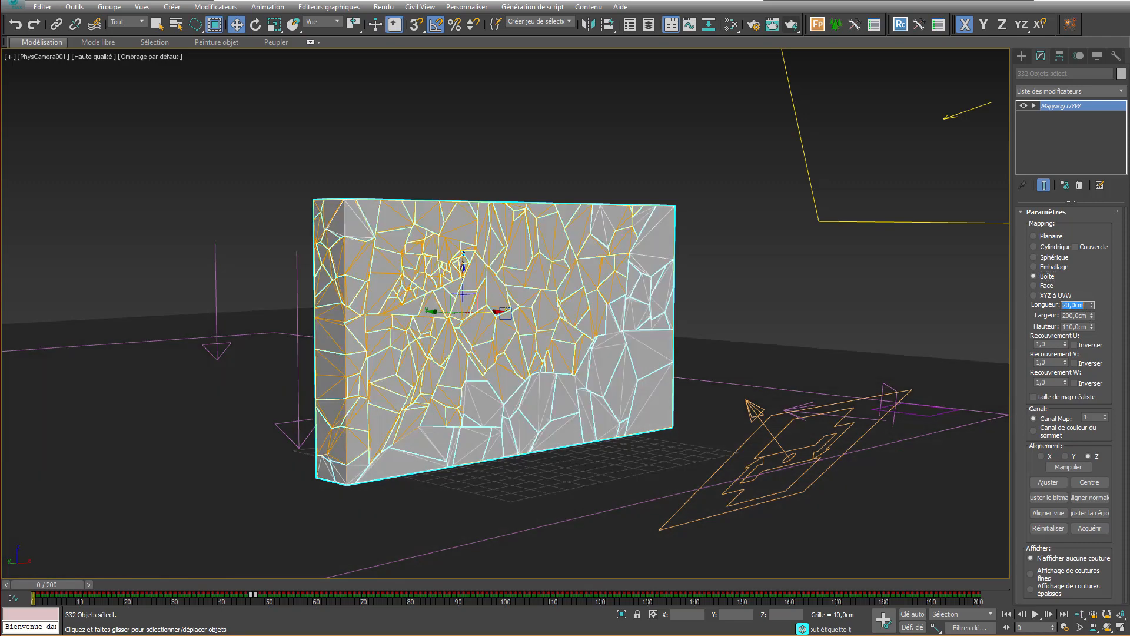
pyautogui.write('20')
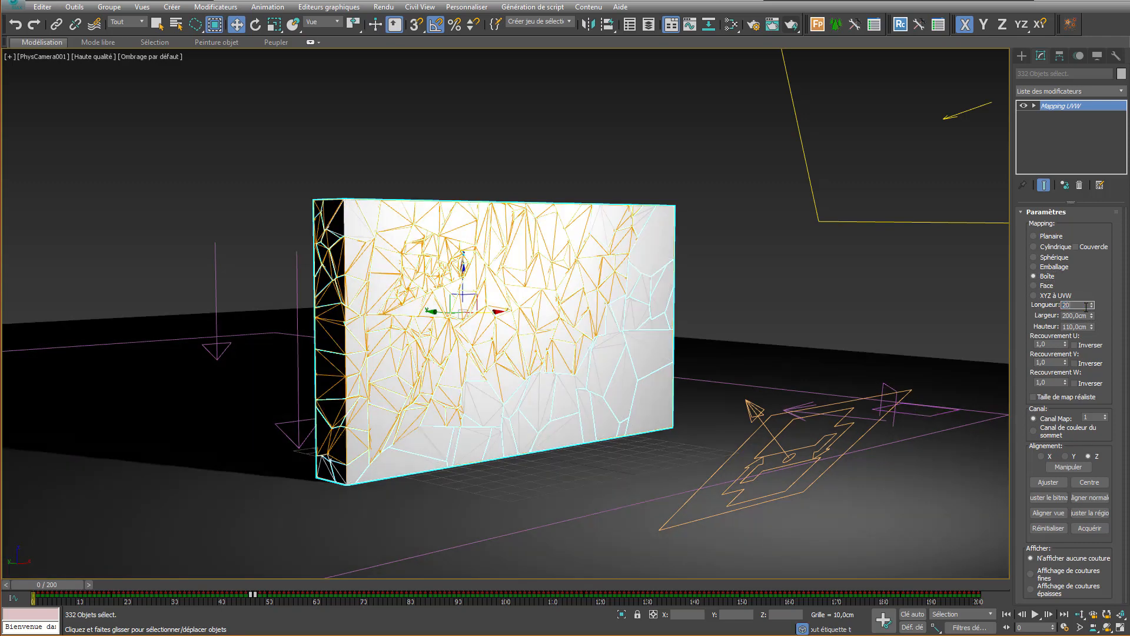
pyautogui.doubleClick(1081, 325)
pyautogui.write('20')
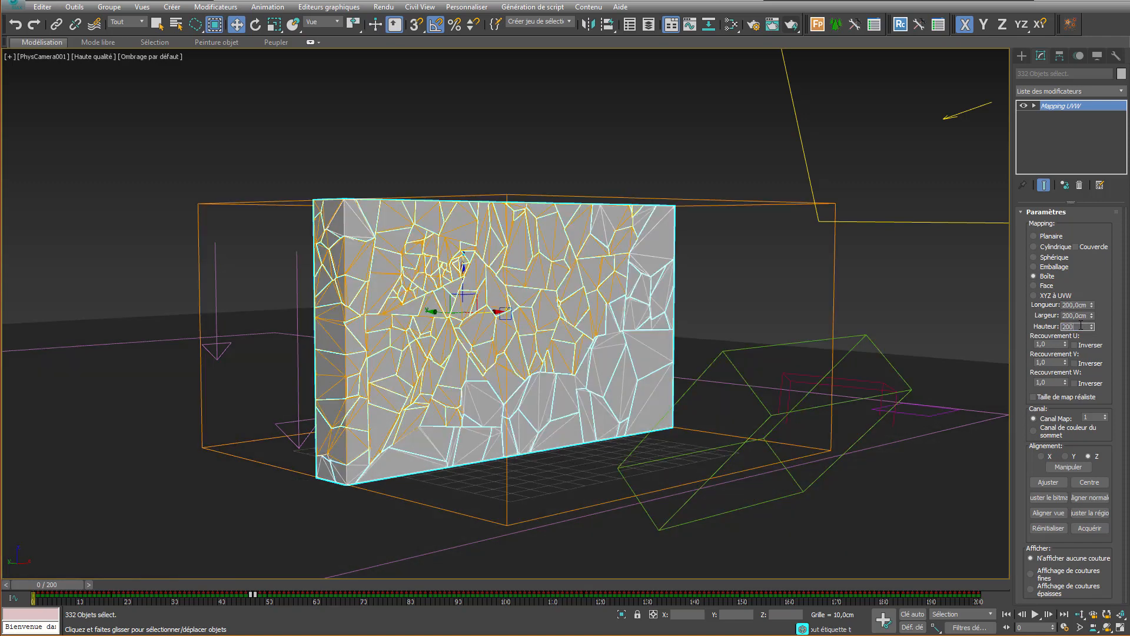
pyautogui.write('0')
pyautogui.press('Return')
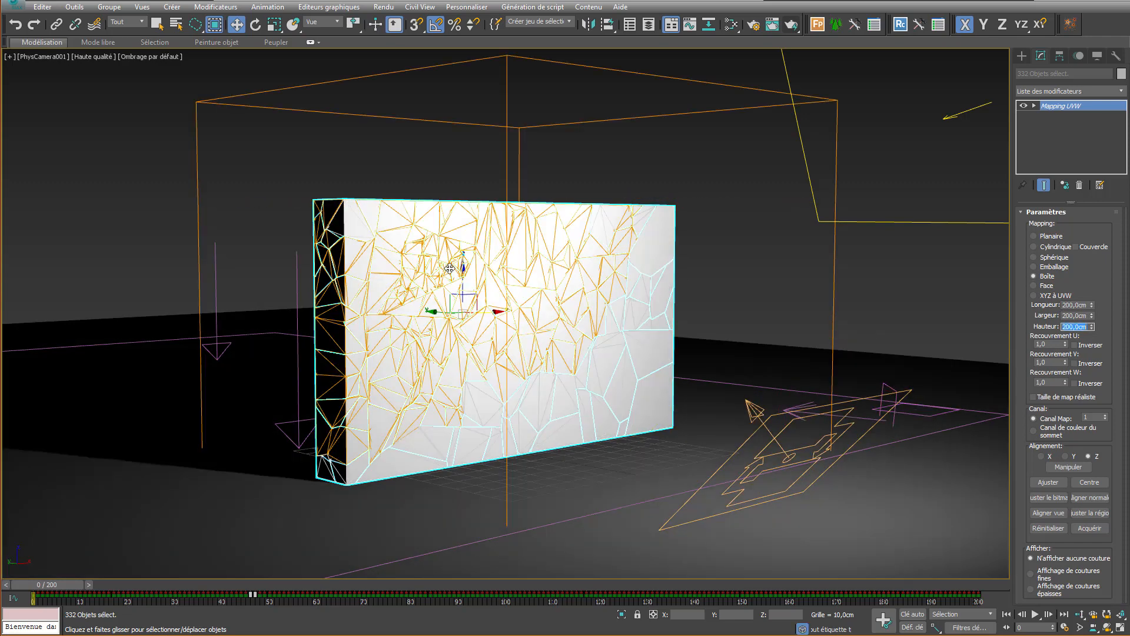
# Step: Restore the selection of all wall fragments and open the detailed material editor
pyautogui.write('m')
pyautogui.click(352, 156)
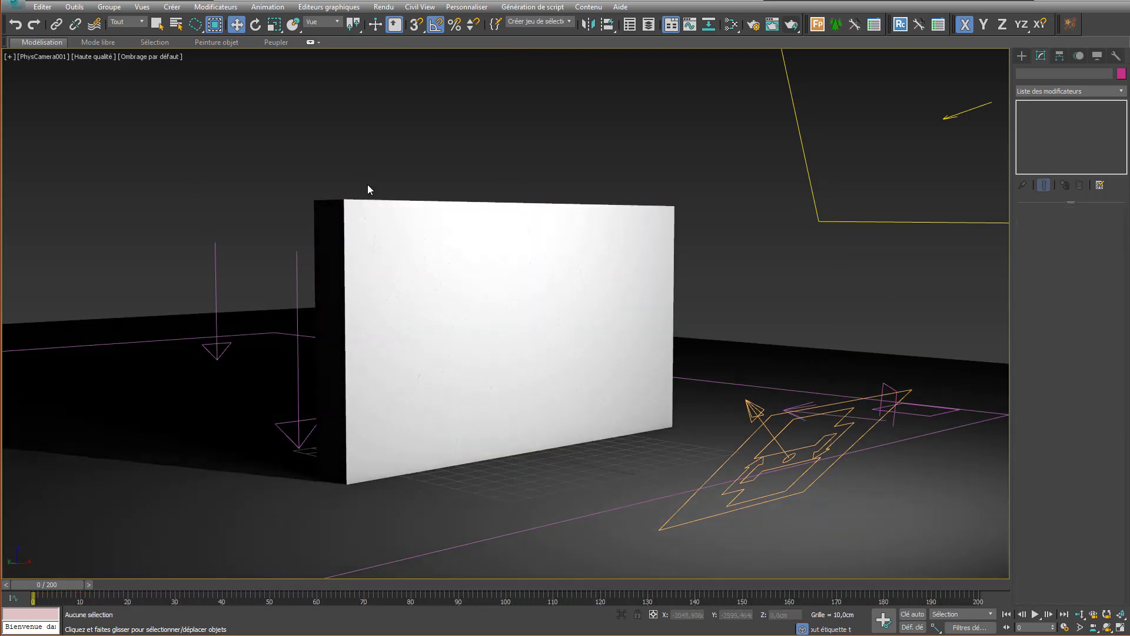
pyautogui.hotkey('ctrl', 'z')
pyautogui.press('m')
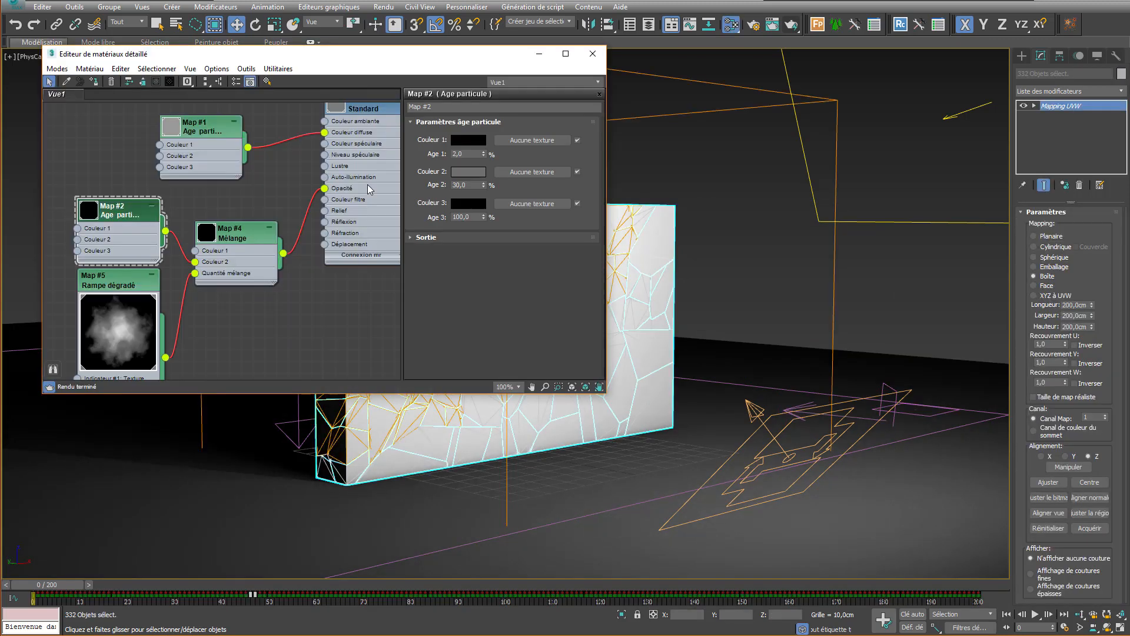
# Step: Add a Ligne de balayage Standard material to Vue1 and place its node below the existing Standard material
pyautogui.rightClick(325, 315)
pyautogui.moveTo(379, 326)
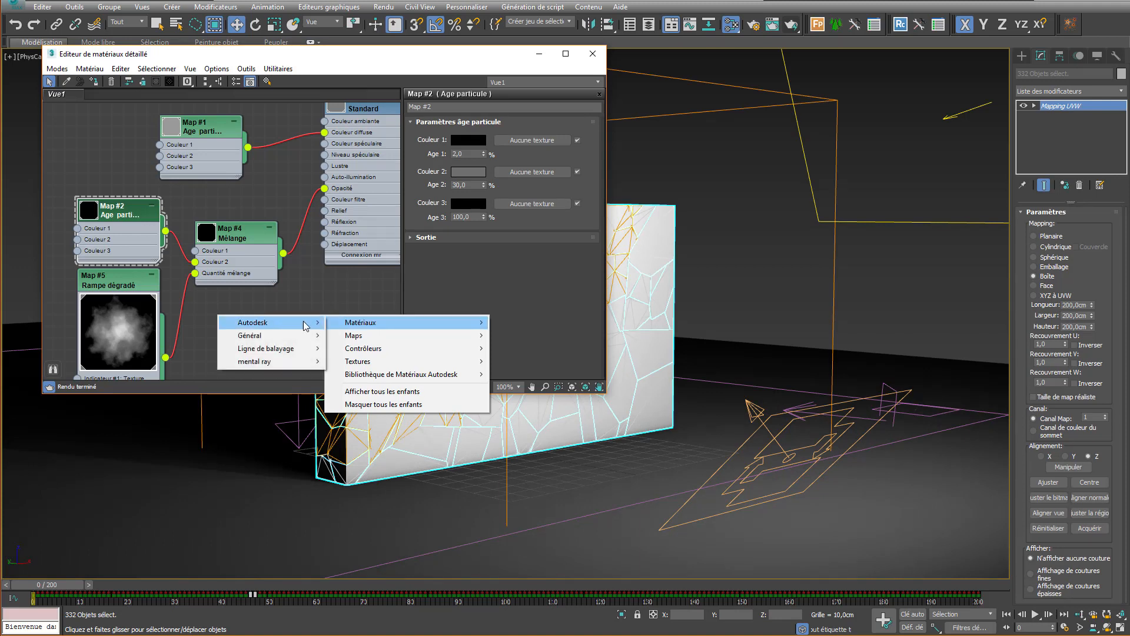
pyautogui.moveTo(283, 324)
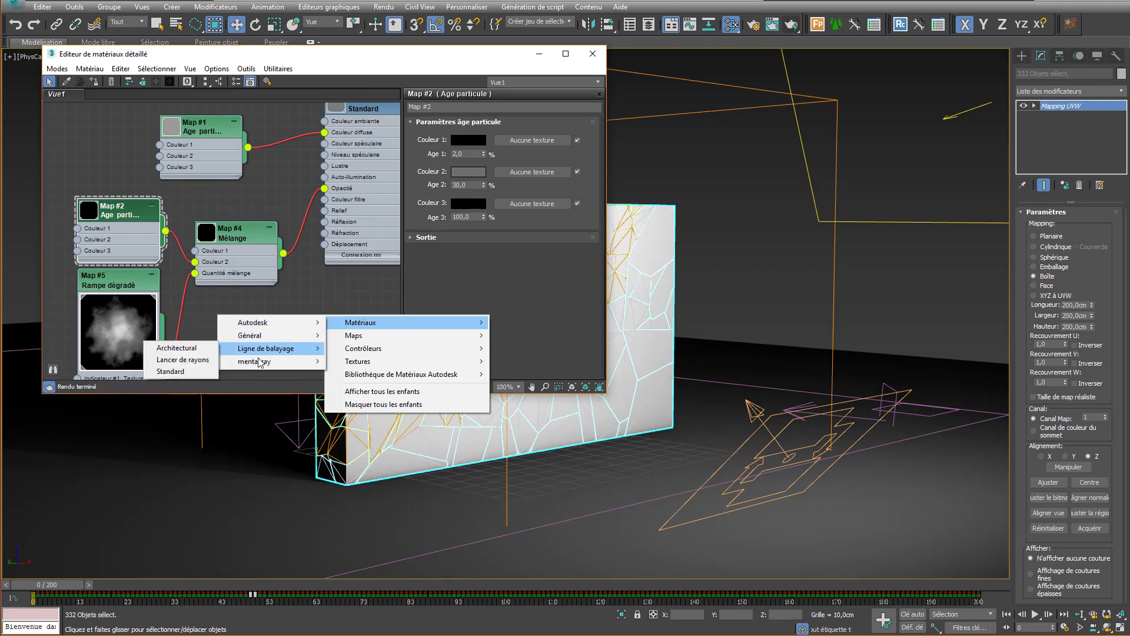
pyautogui.click(182, 373)
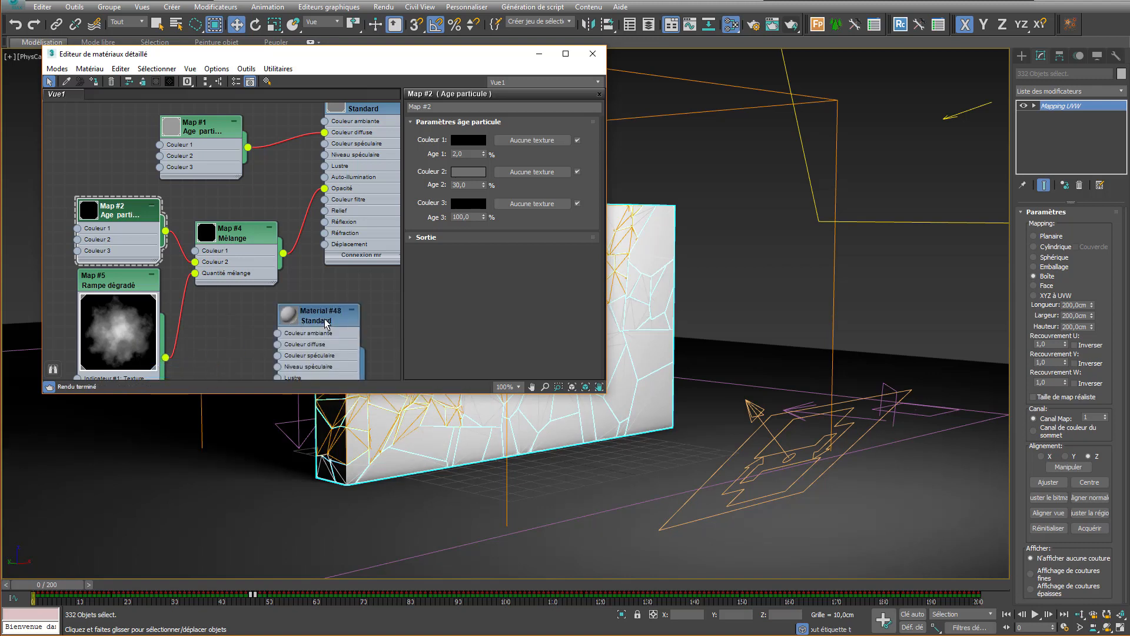
pyautogui.moveTo(325, 323); pyautogui.dragTo(394, 320)
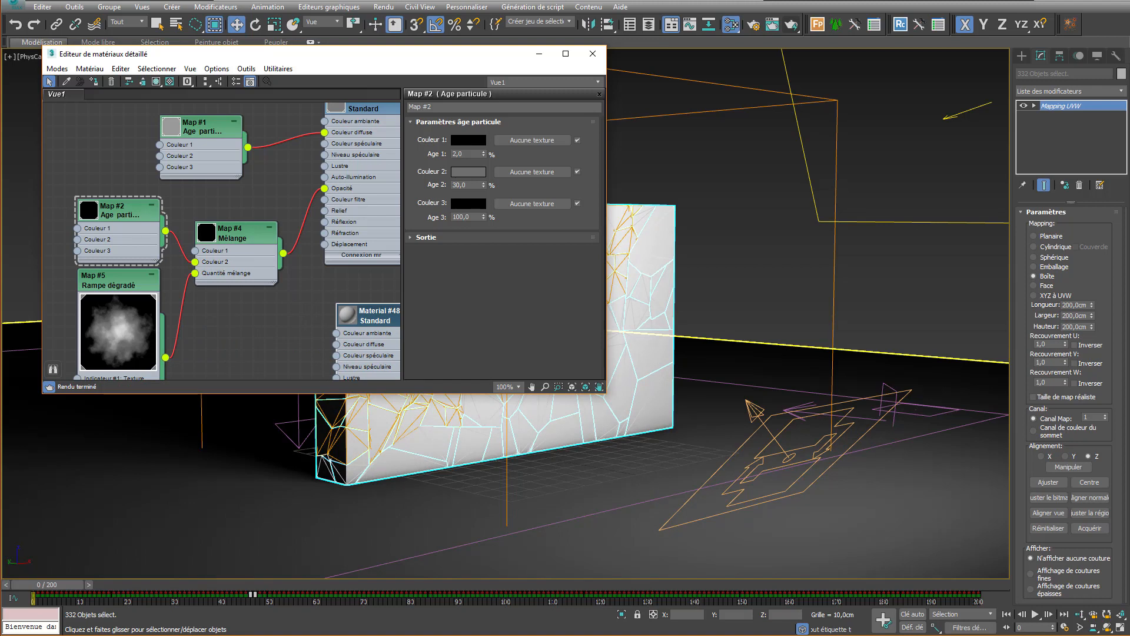
# Step: Switch to a new Chrome window and search Google Images for "texture mur tileable"
pyautogui.moveTo(64, 635)
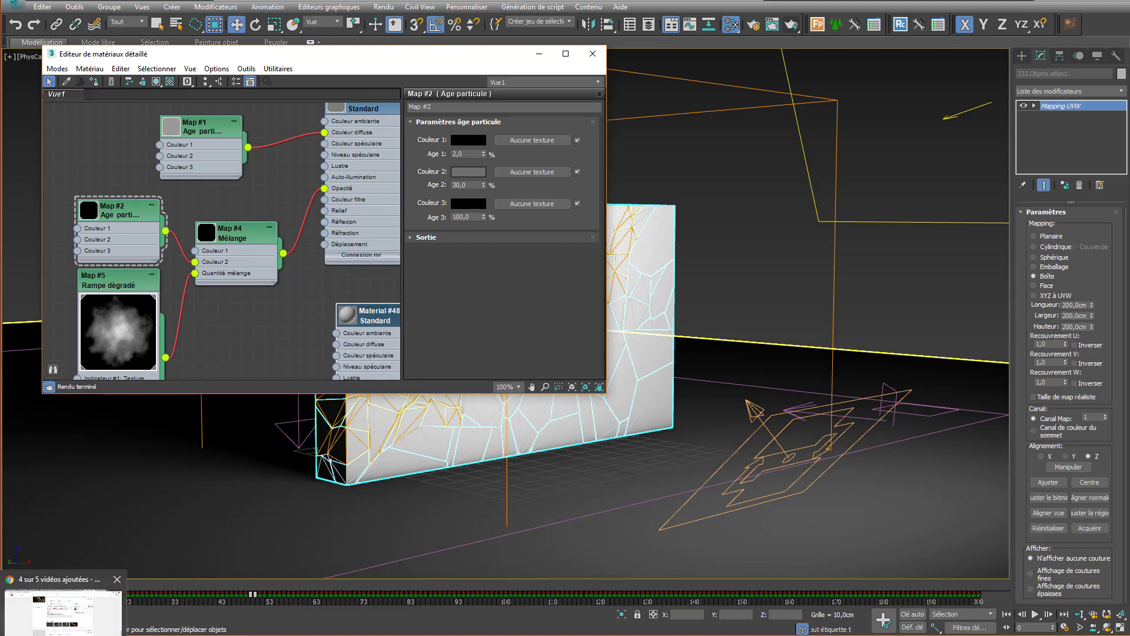
pyautogui.click(63, 633)
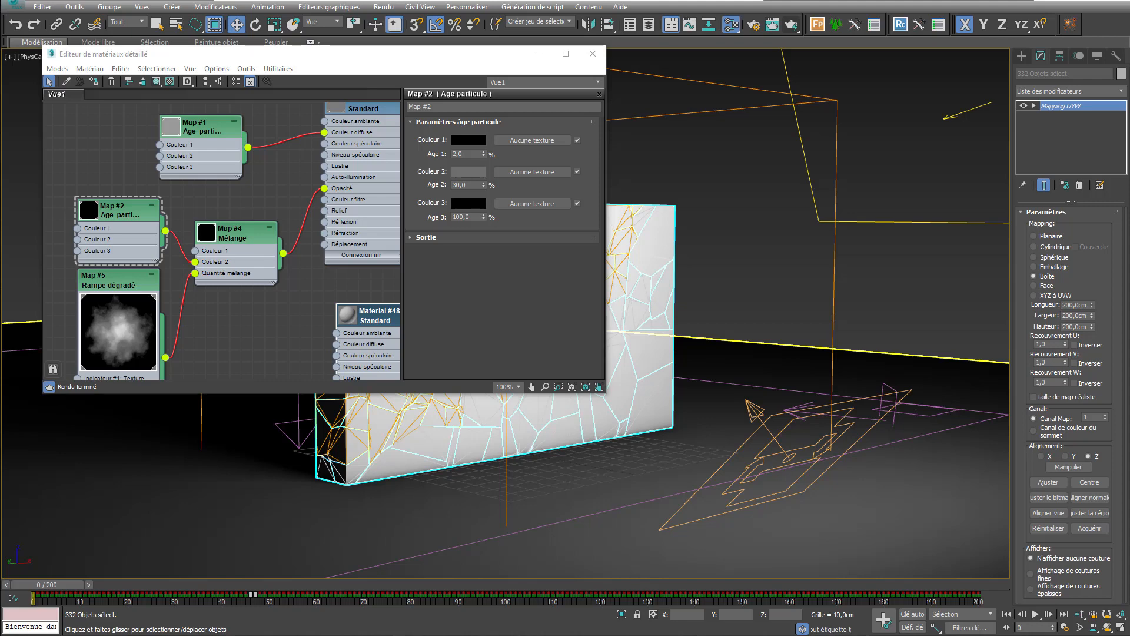
pyautogui.moveTo(0, 54); pyautogui.dragTo(621, 87)
pyautogui.moveTo(459, 2); pyautogui.dragTo(435, 80)
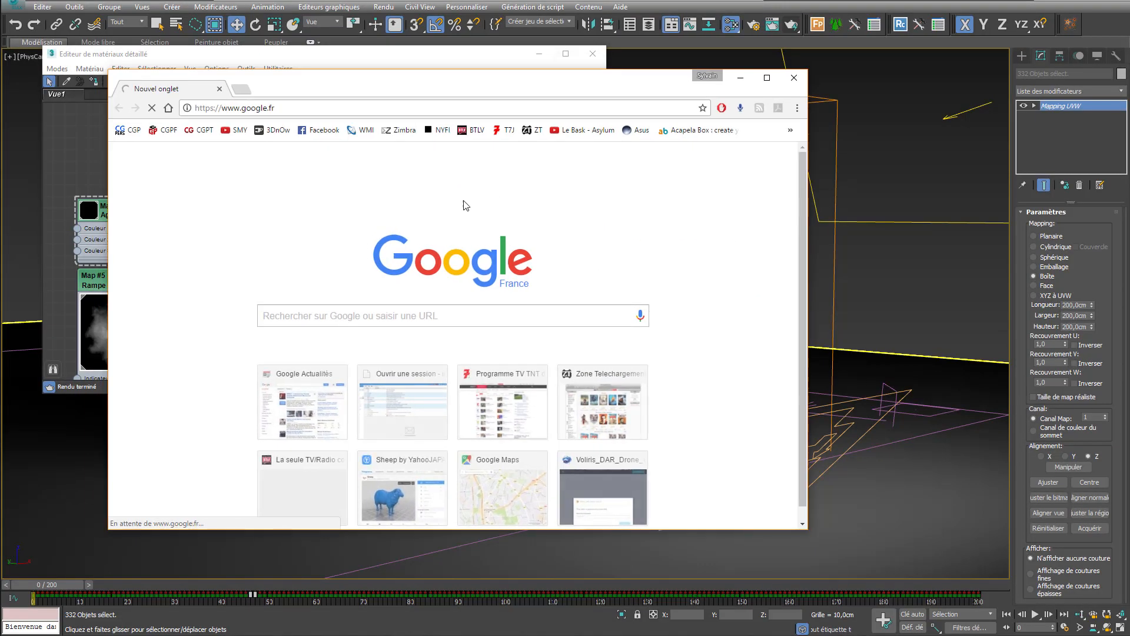
pyautogui.click(358, 321)
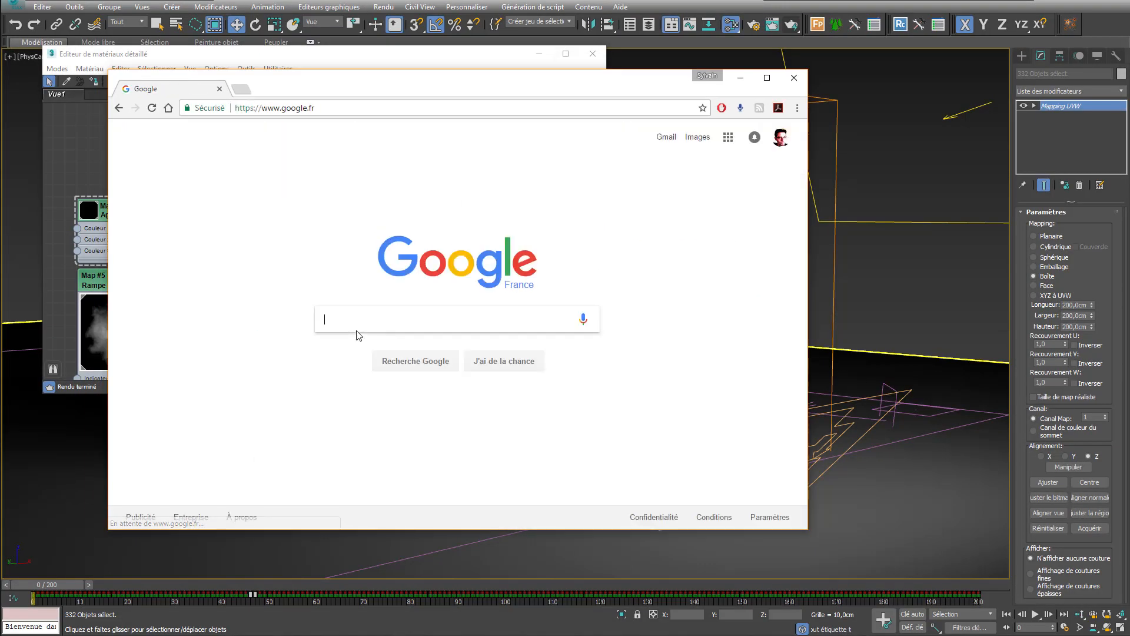
pyautogui.write('texture')
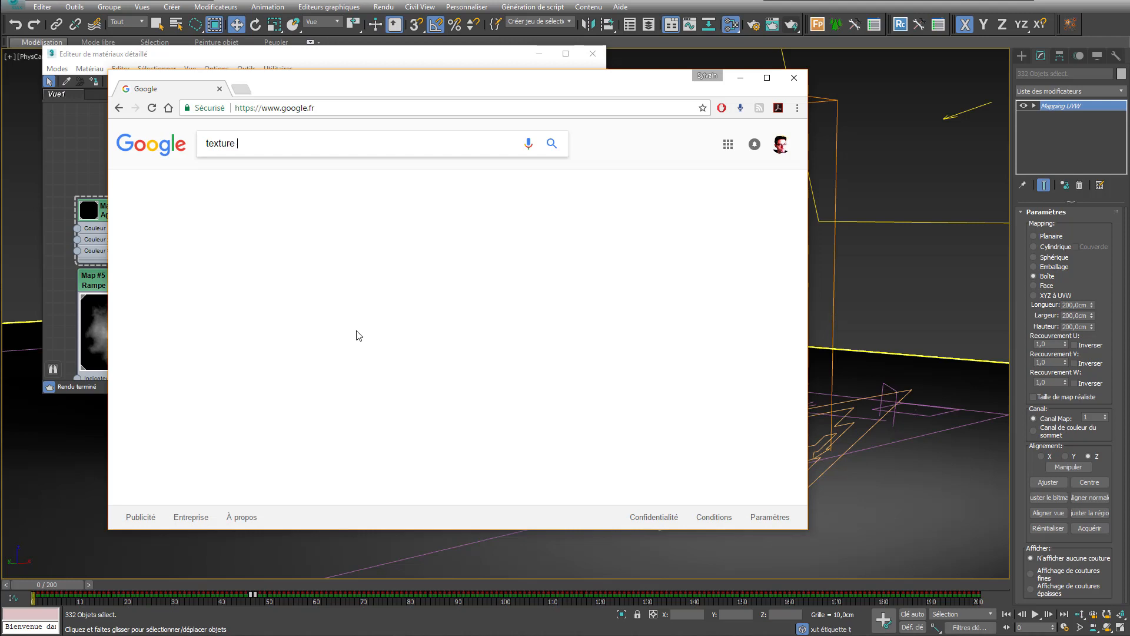
pyautogui.write(' mur tileable')
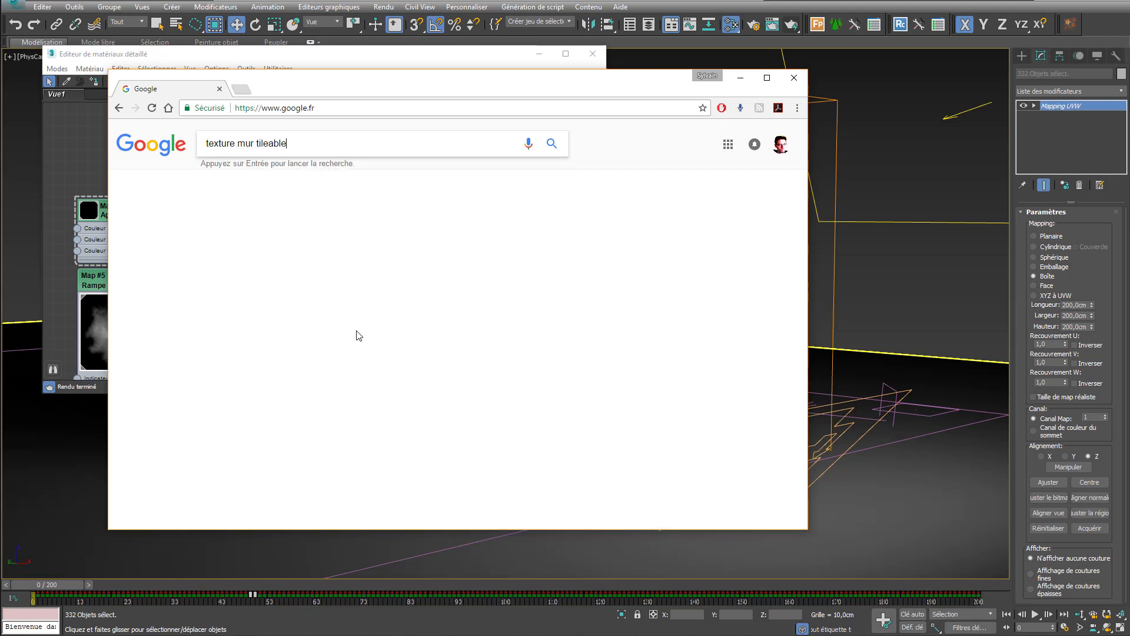
pyautogui.press('Return')
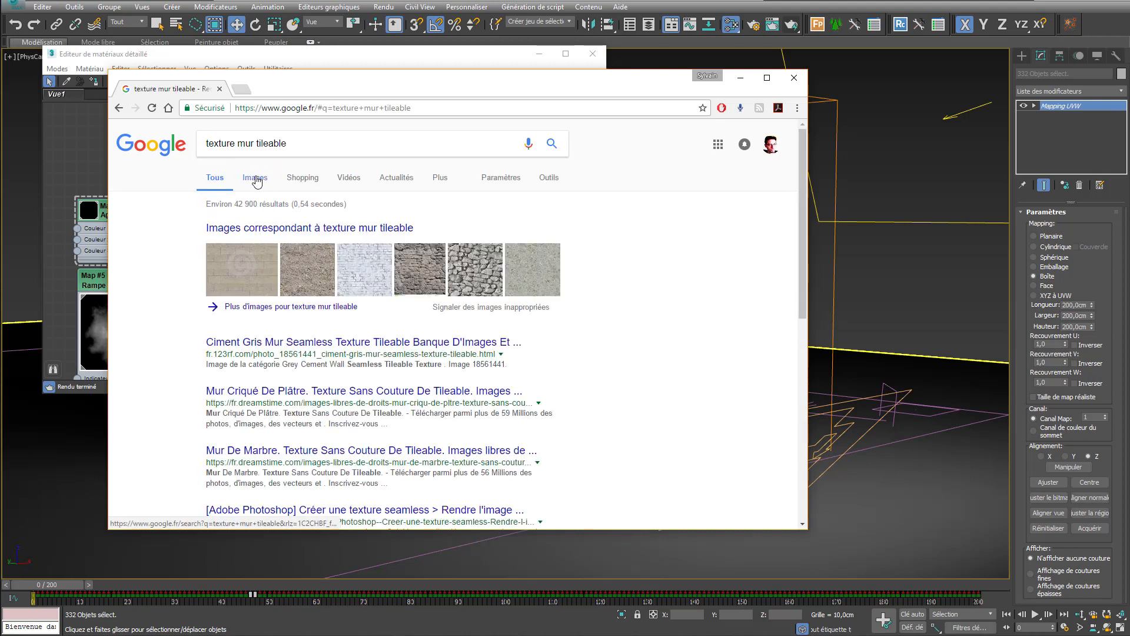
pyautogui.click(257, 181)
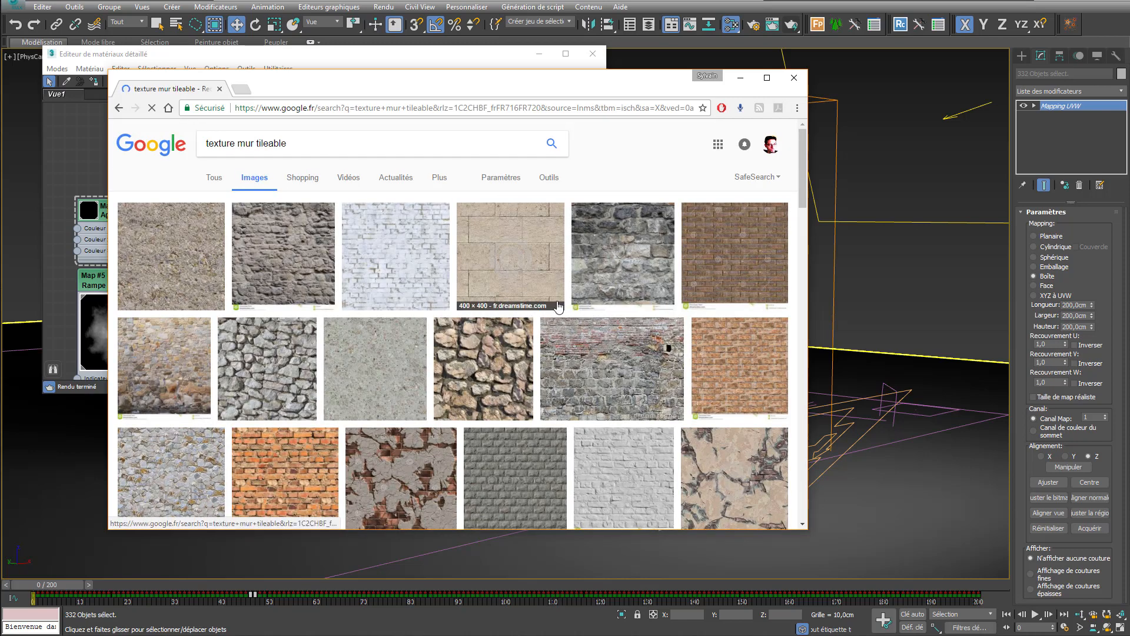
# Step: Examine the image results for a wall texture suited to the fragments
pyautogui.scroll(-4, 558, 306)
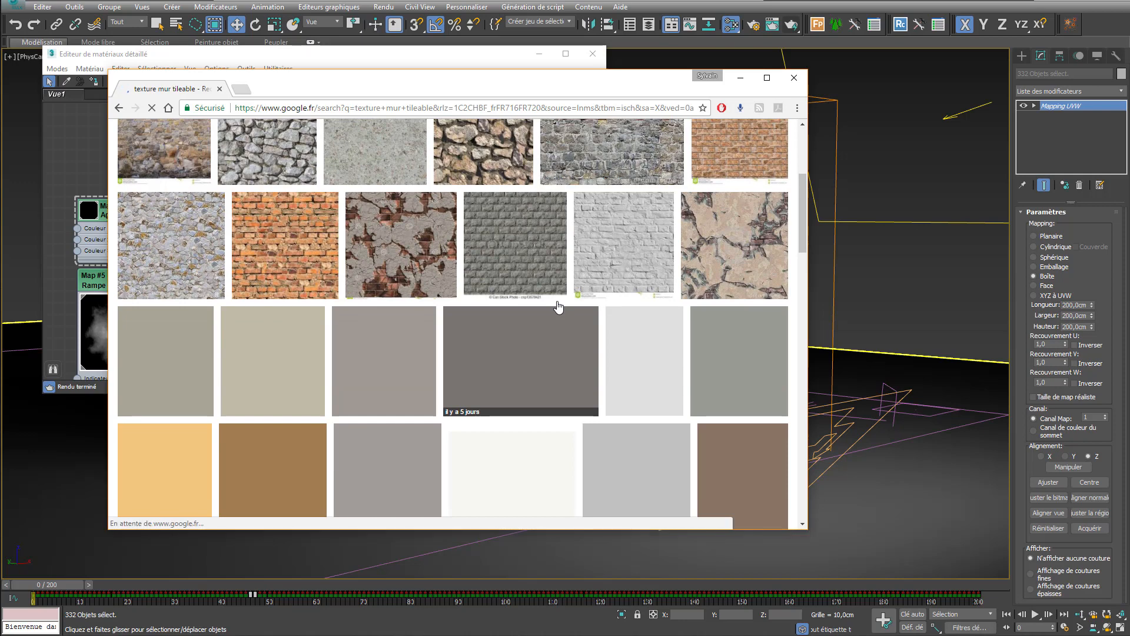
pyautogui.scroll(3, 521, 312)
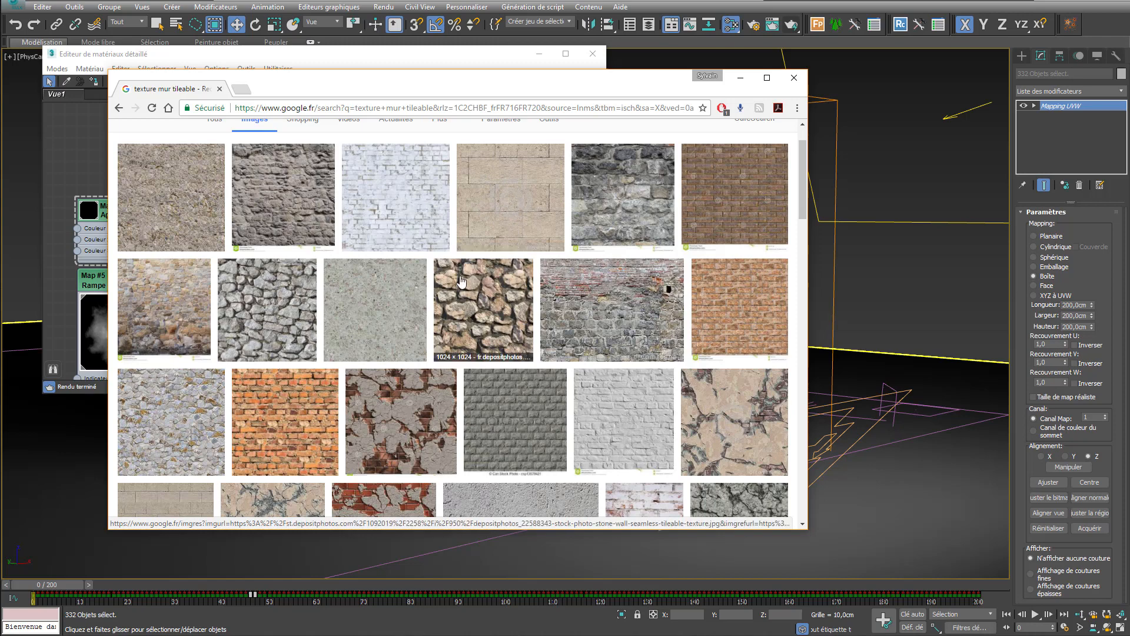
pyautogui.scroll(-2, 474, 276)
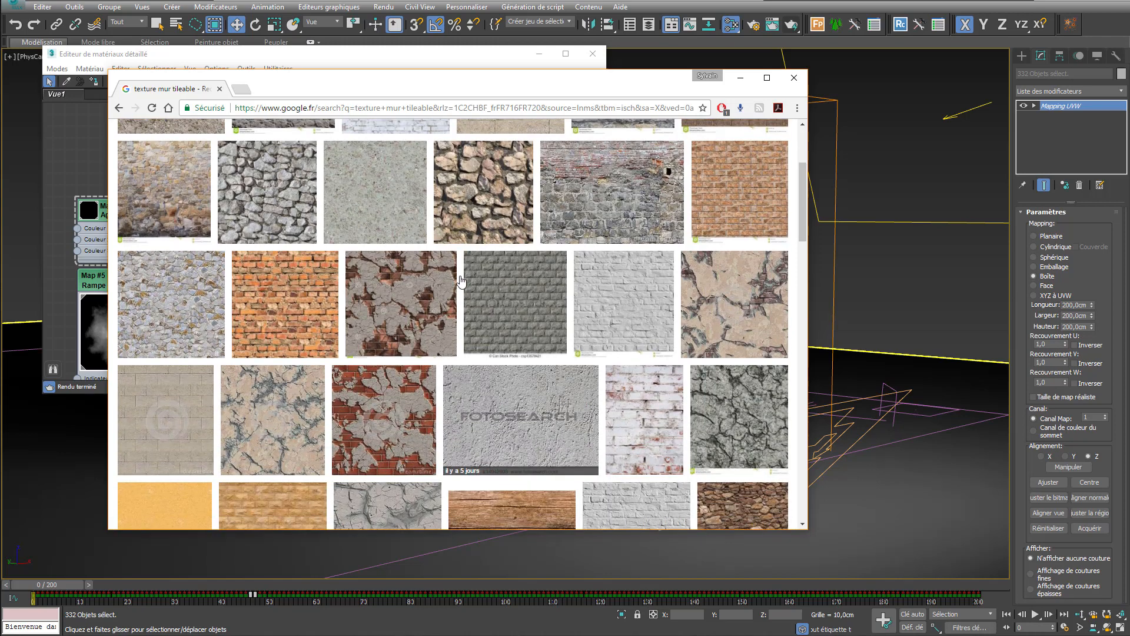
pyautogui.scroll(2, 461, 280)
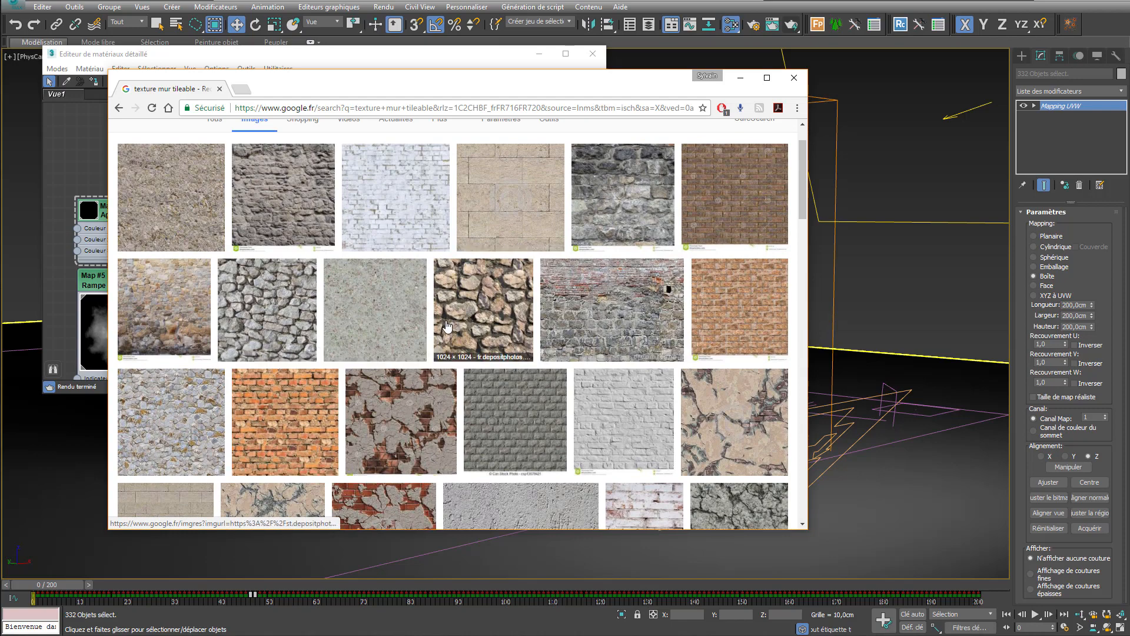
pyautogui.scroll(-6, 437, 334)
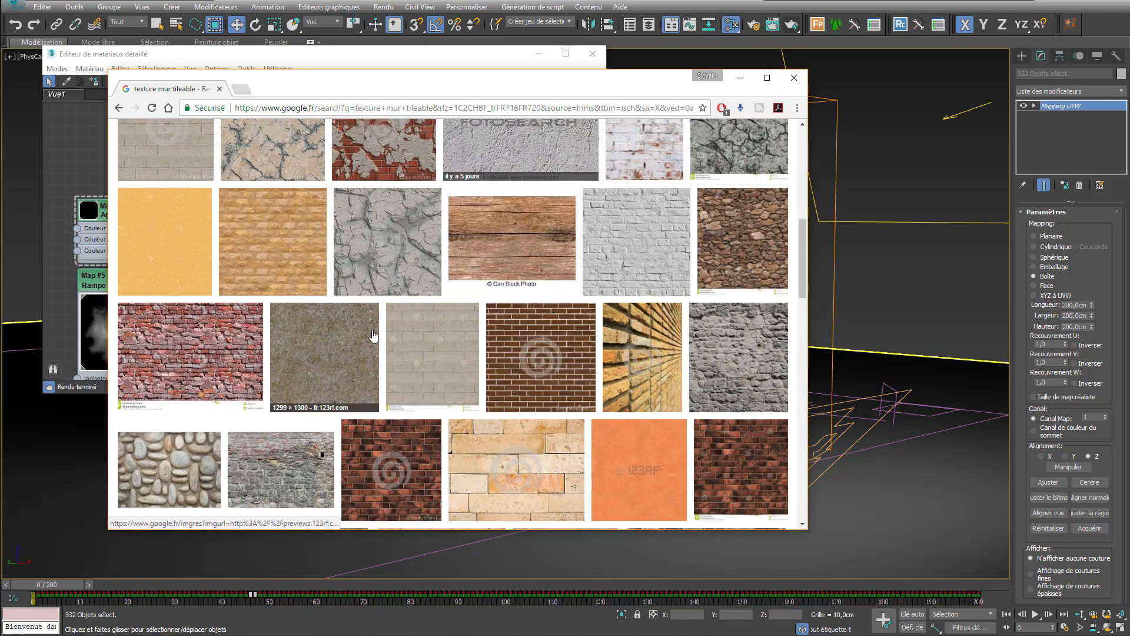
pyautogui.scroll(-2, 456, 315)
pyautogui.scroll(-1, 461, 315)
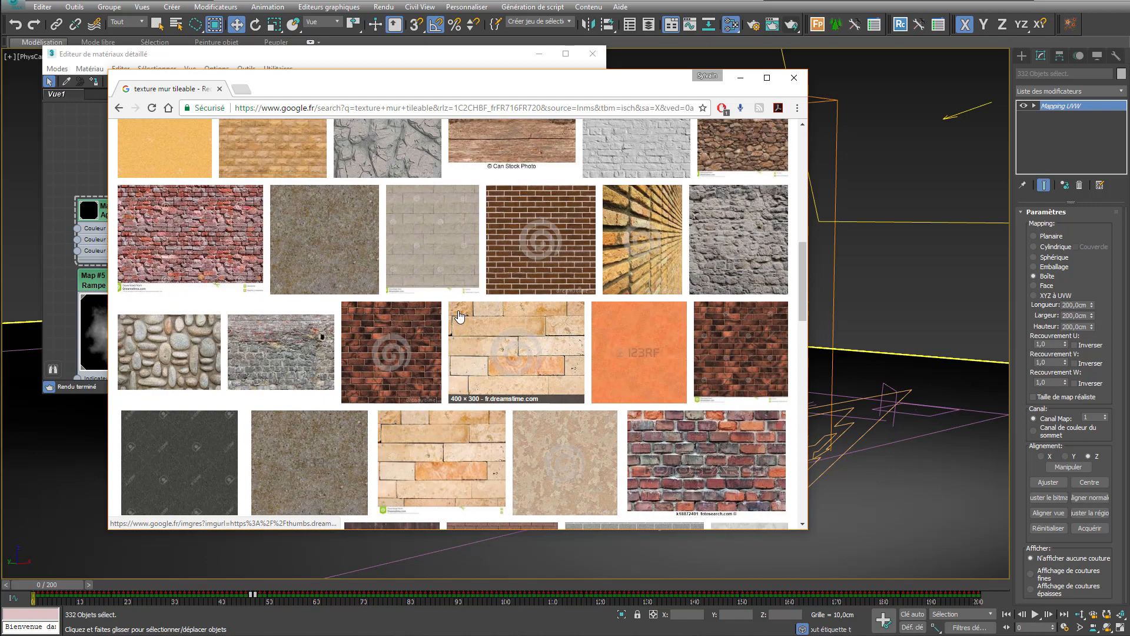
pyautogui.scroll(-2, 460, 317)
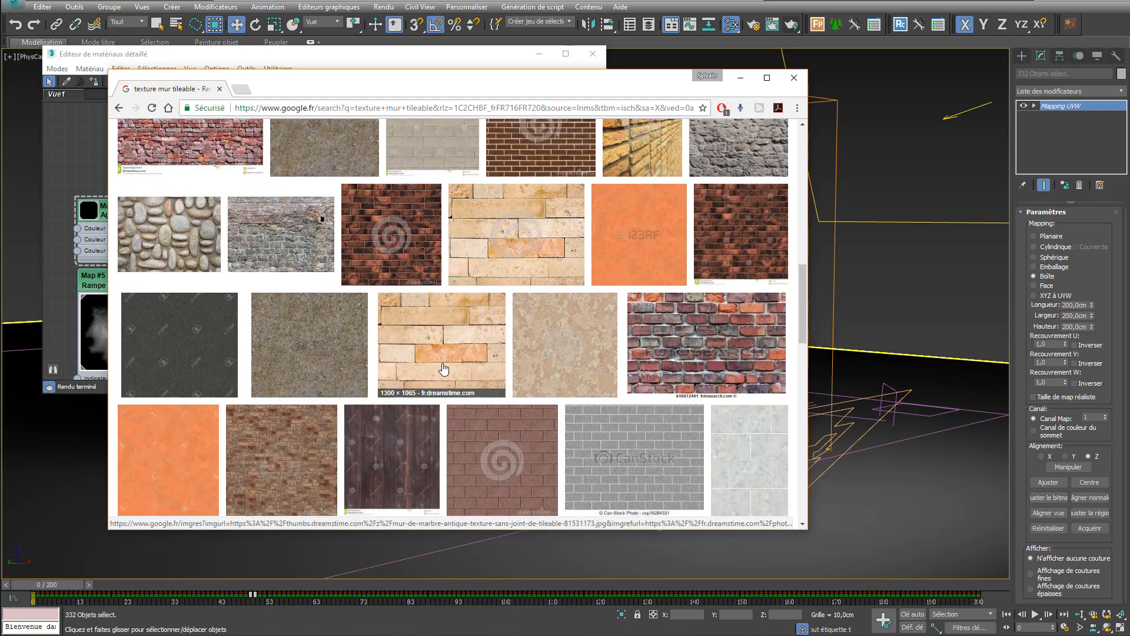
pyautogui.scroll(-4, 486, 347)
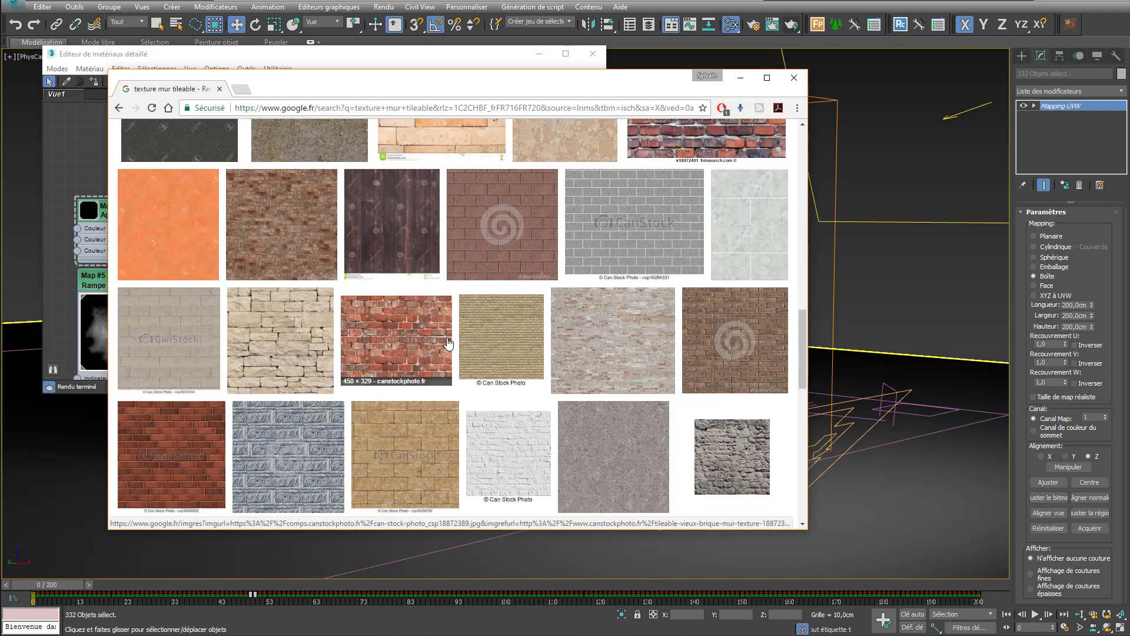
pyautogui.scroll(7, 449, 343)
pyautogui.scroll(8, 450, 354)
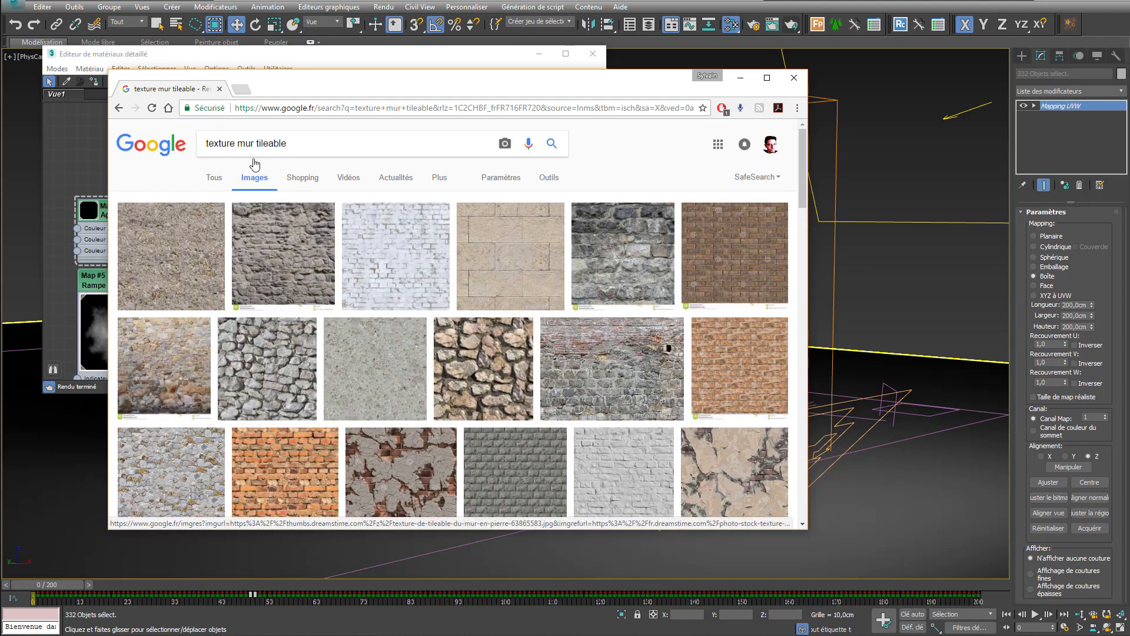
# Step: Change the image search query to "texture wall tileable"
pyautogui.doubleClick(246, 143)
pyautogui.write('wall')
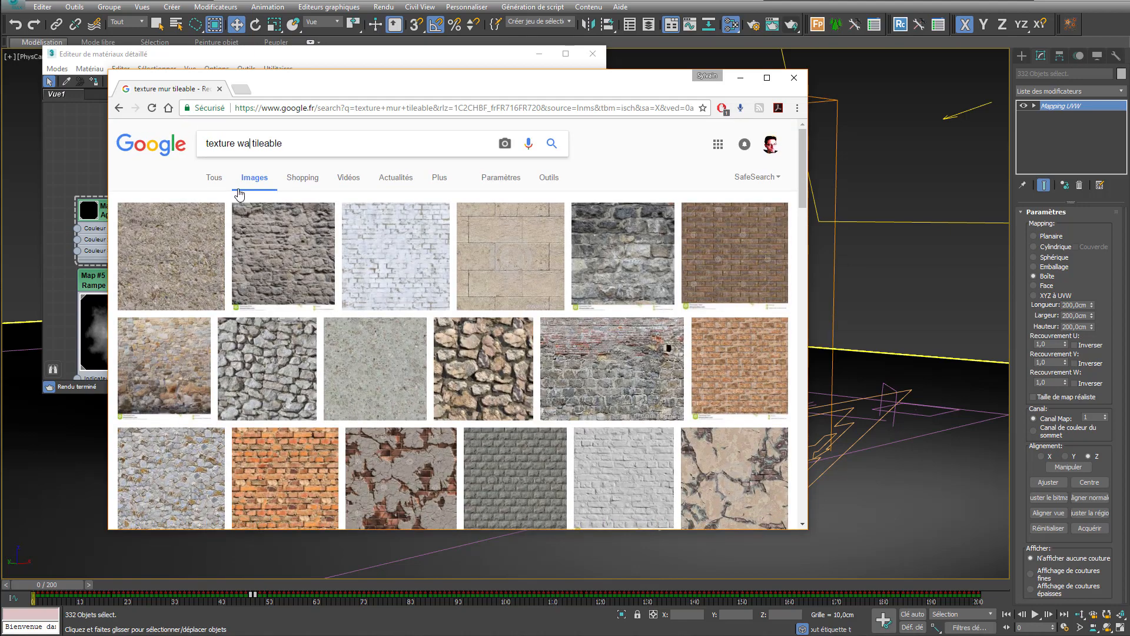
pyautogui.click(238, 190)
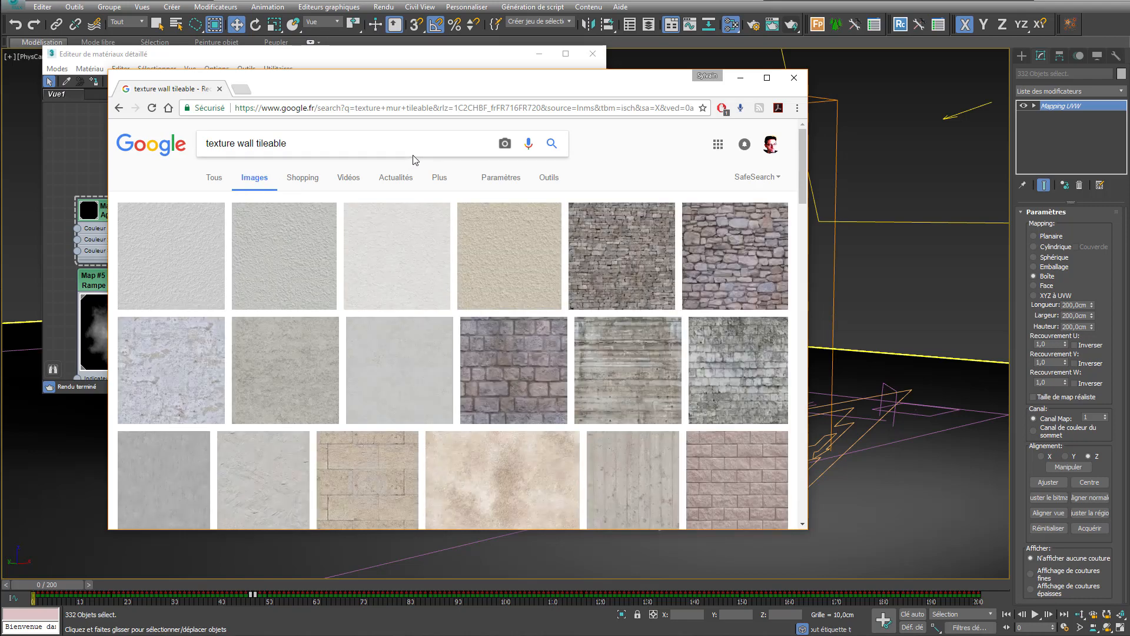
# Step: Choose the light plaster wall texture from Pinterest among the results and open its full image separately
pyautogui.scroll(-3, 416, 160)
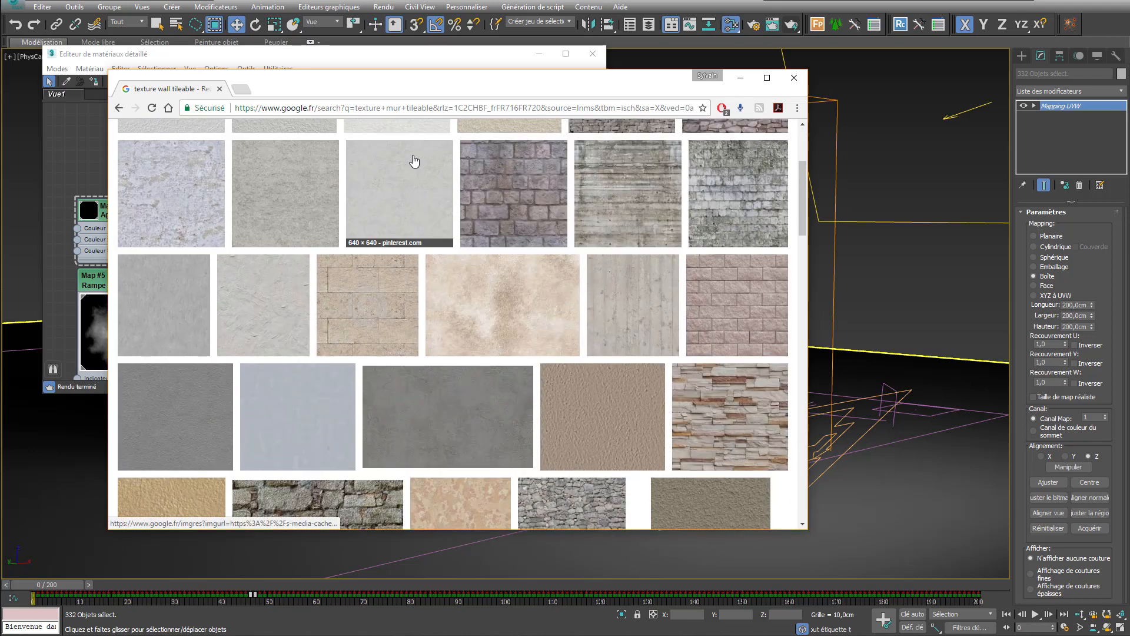
pyautogui.scroll(-3, 414, 160)
pyautogui.scroll(-2, 414, 160)
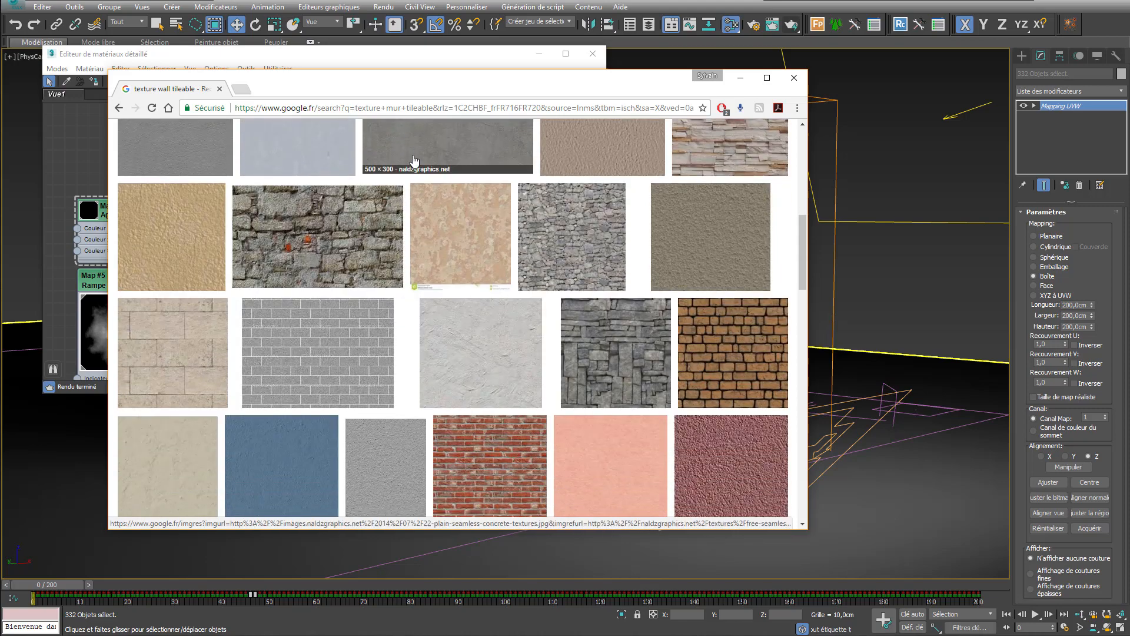
pyautogui.scroll(-3, 414, 160)
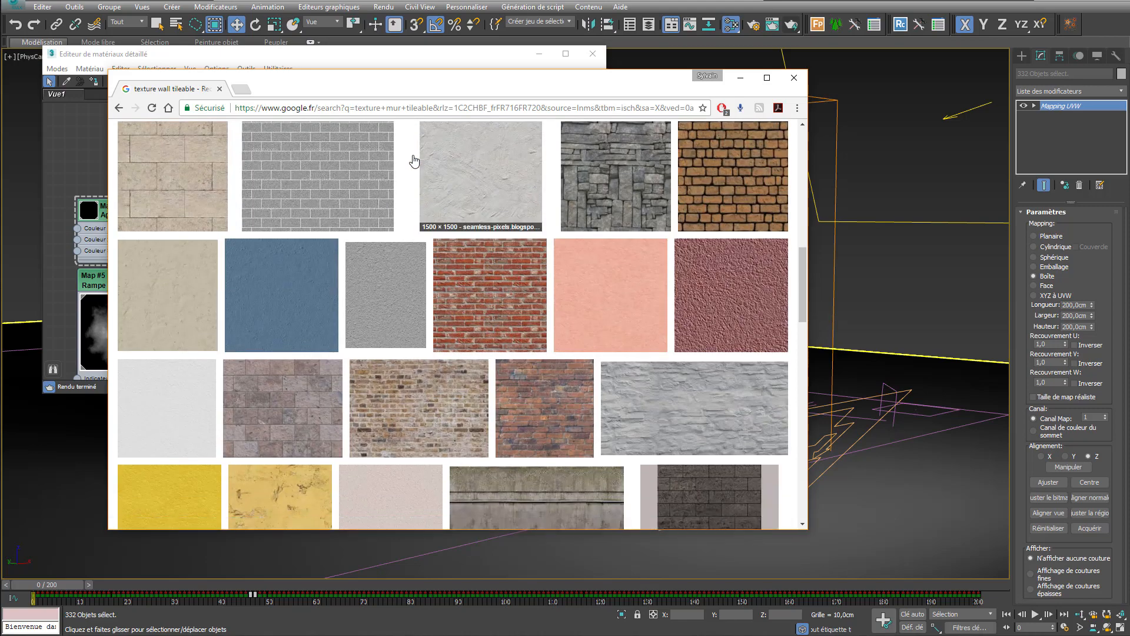
pyautogui.scroll(-3, 384, 312)
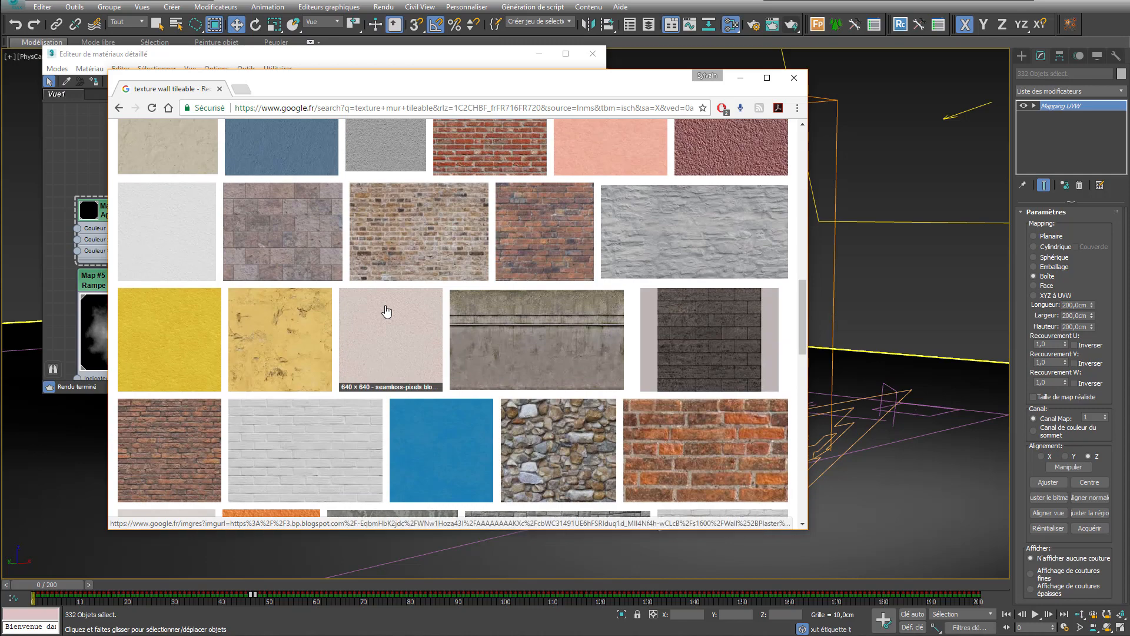
pyautogui.scroll(10, 386, 312)
pyautogui.scroll(2, 386, 311)
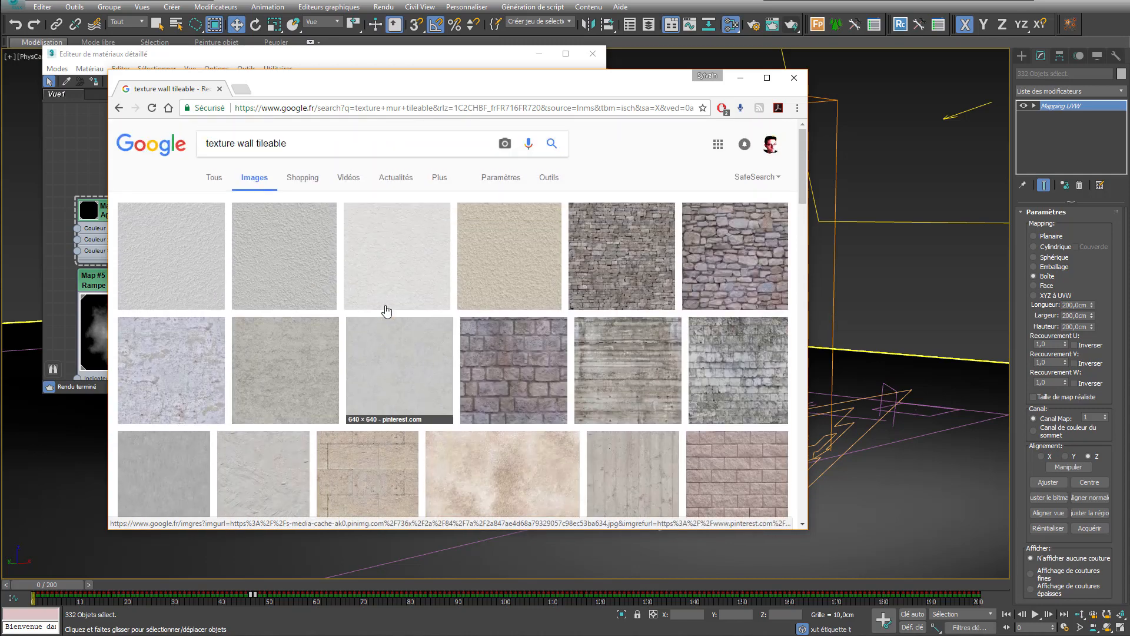
pyautogui.click(403, 347)
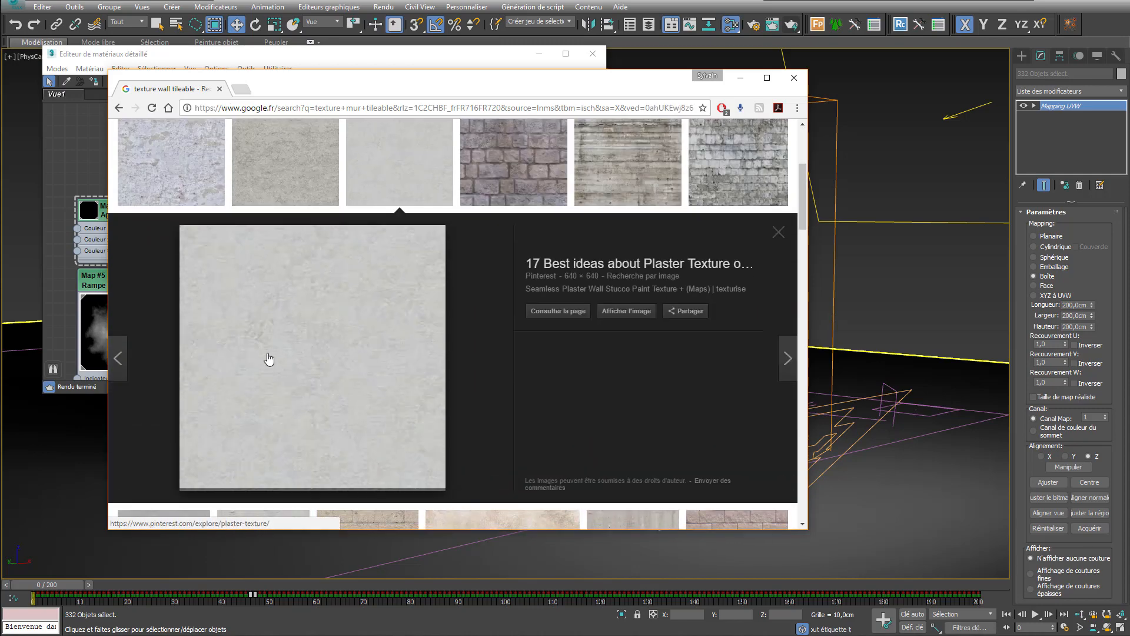
pyautogui.click(628, 311)
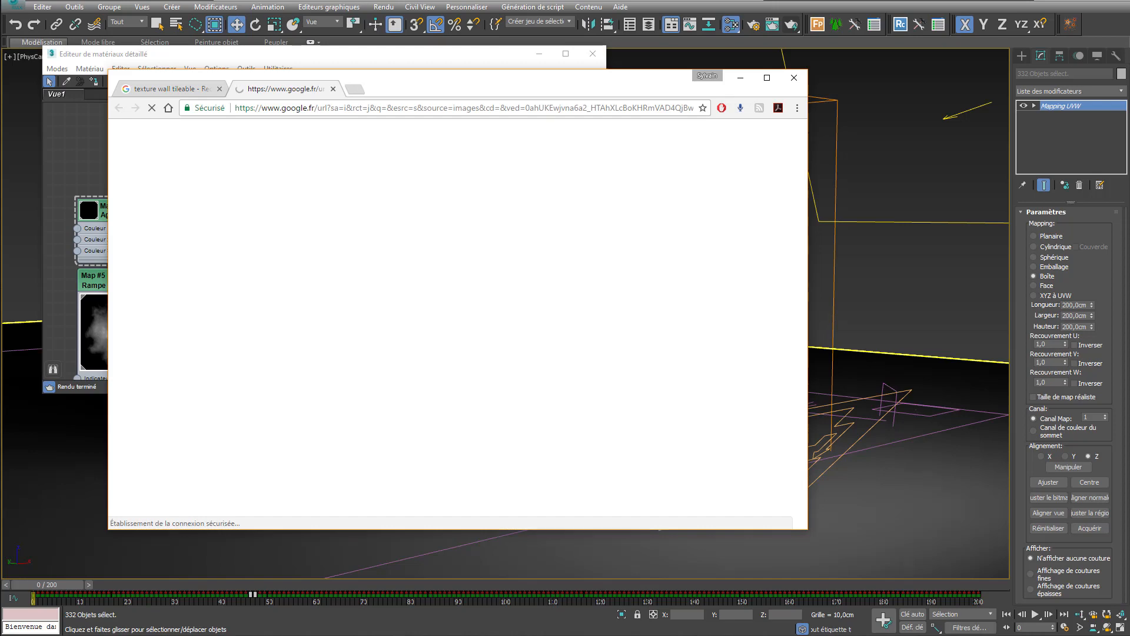
# Step: Bring up the project's File Explorer window and place the browser window with the plaster texture in front of it
pyautogui.hotkey('alt', 'Tab')
pyautogui.hotkey('alt', 'Tab')
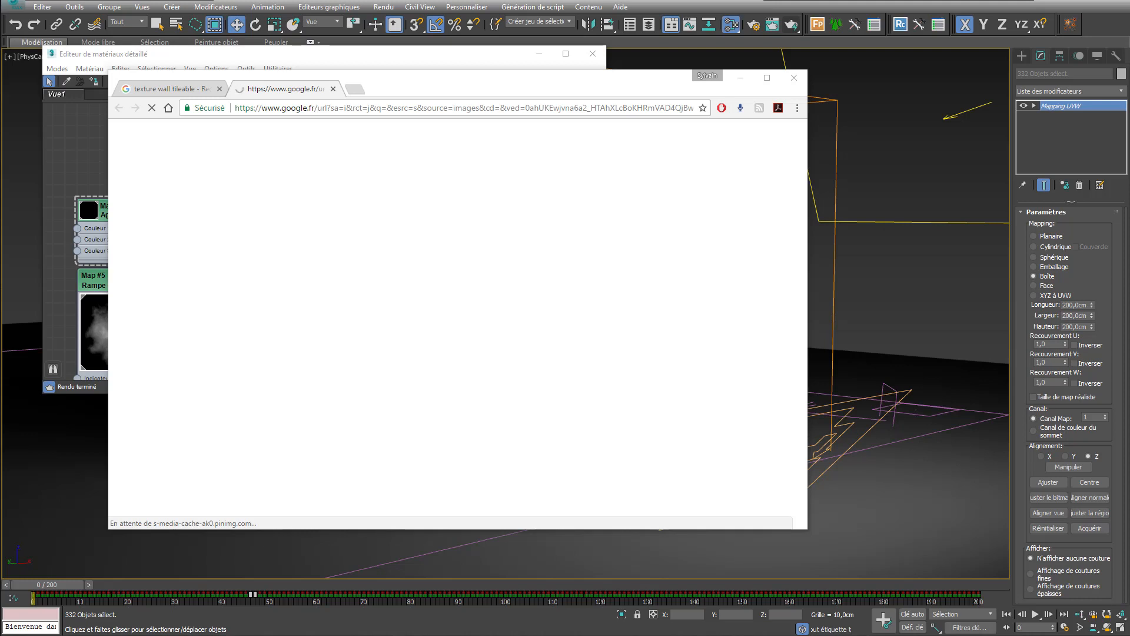
pyautogui.moveTo(0, 206); pyautogui.dragTo(659, 170)
pyautogui.click(405, 82)
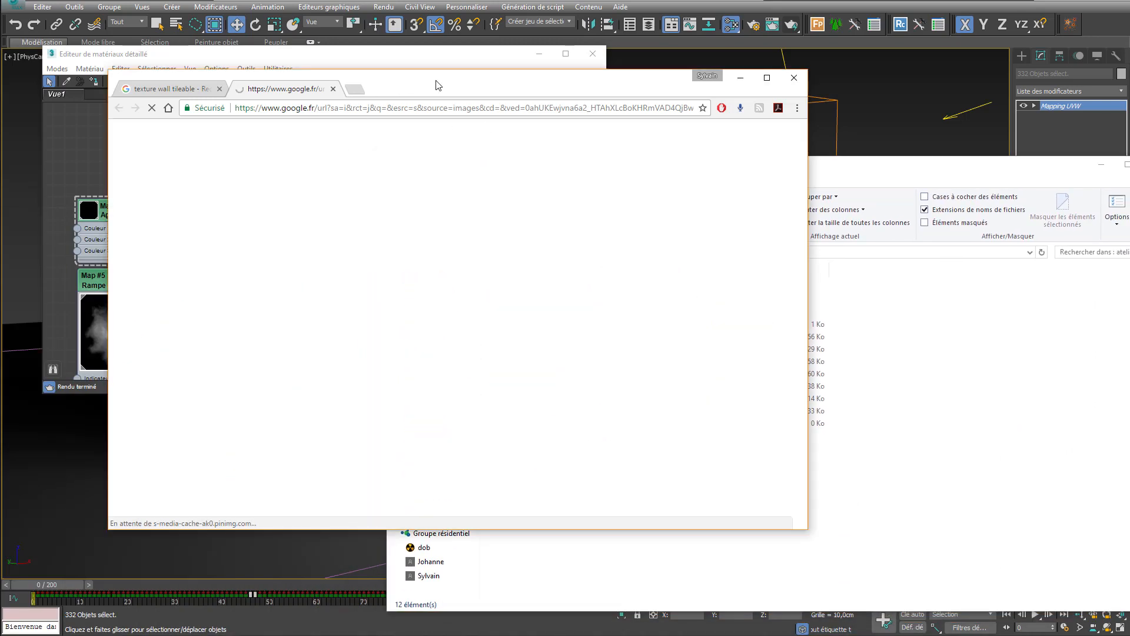
pyautogui.moveTo(436, 81); pyautogui.dragTo(500, 92)
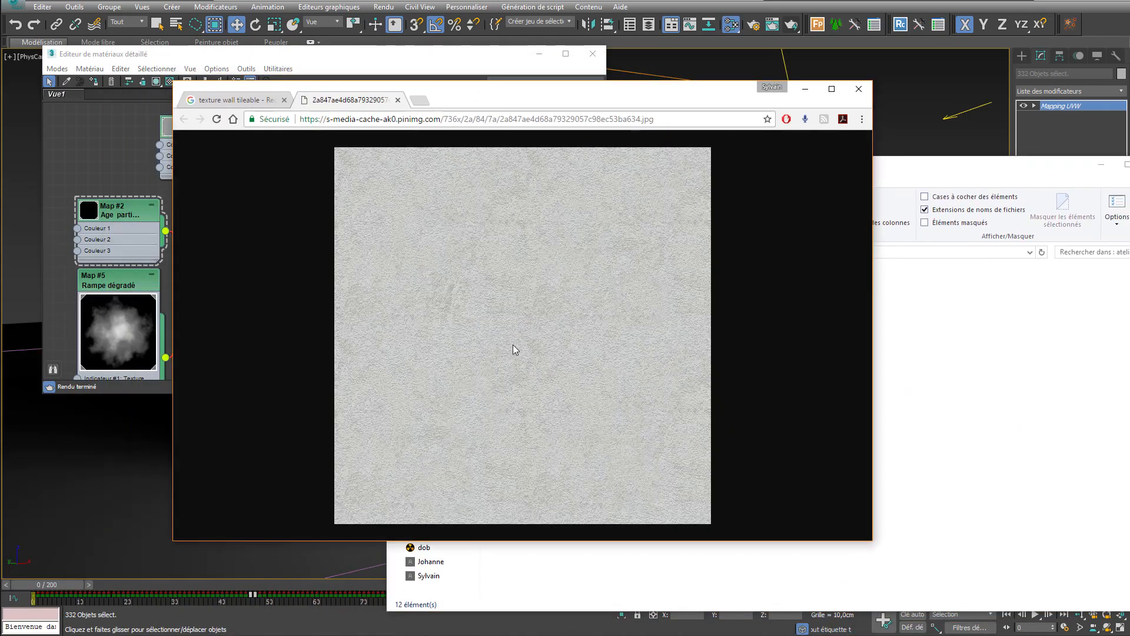
# Step: Save the plaster wall image from the browser into the atelier63 folder and minimize the browser window
pyautogui.moveTo(494, 306); pyautogui.dragTo(871, 254)
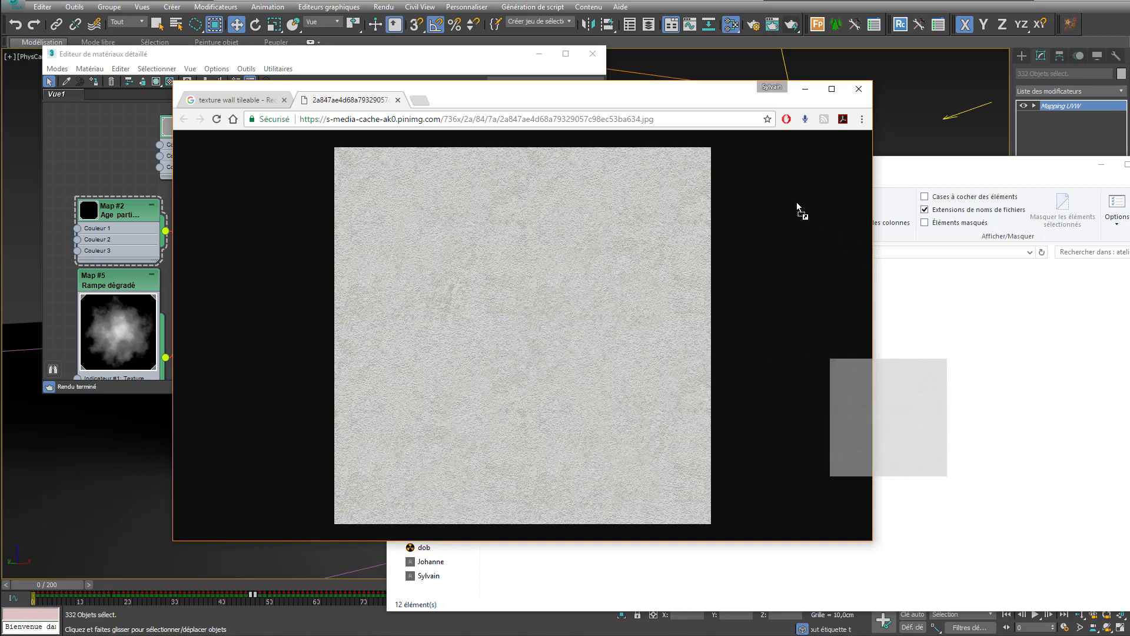
pyautogui.moveTo(797, 205); pyautogui.dragTo(934, 326)
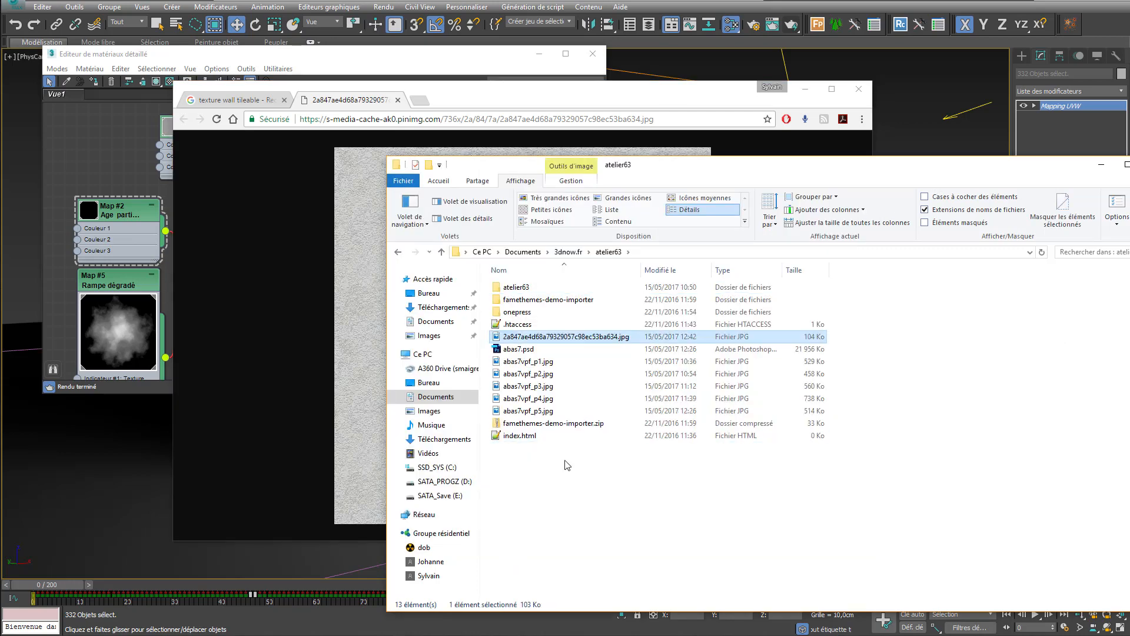
pyautogui.click(805, 89)
# Step: Load the saved plaster image as a bitmap for the new Standard material's diffuse color and connect it to the bump (Relief) input too
pyautogui.moveTo(565, 337); pyautogui.dragTo(336, 344)
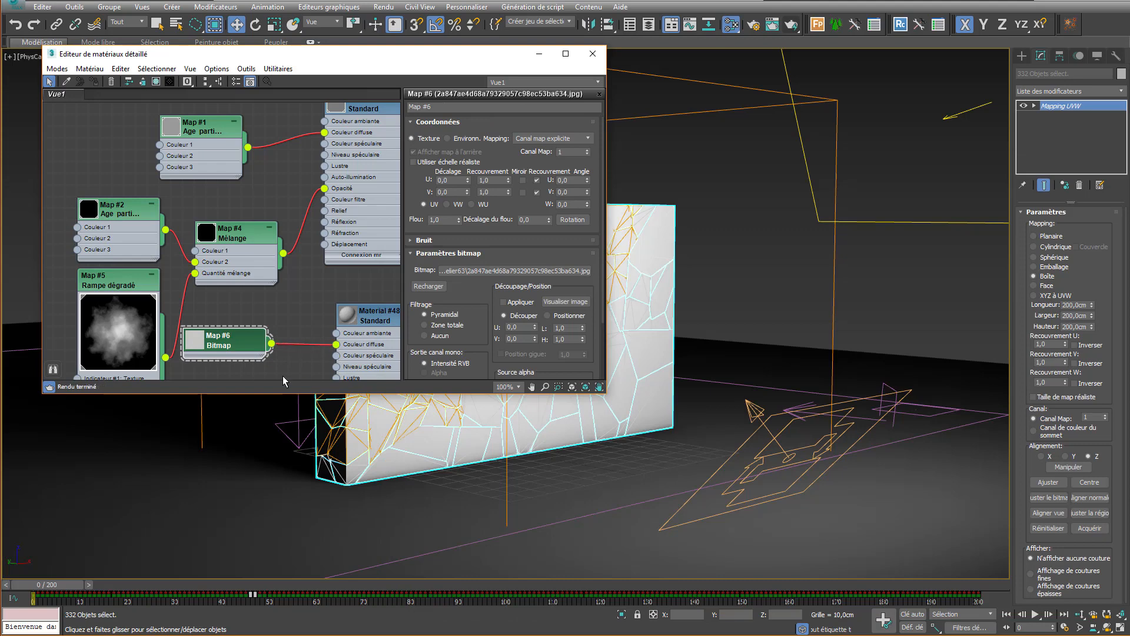
pyautogui.moveTo(290, 334); pyautogui.dragTo(262, 200, button='middle')
pyautogui.moveTo(243, 205); pyautogui.dragTo(308, 284)
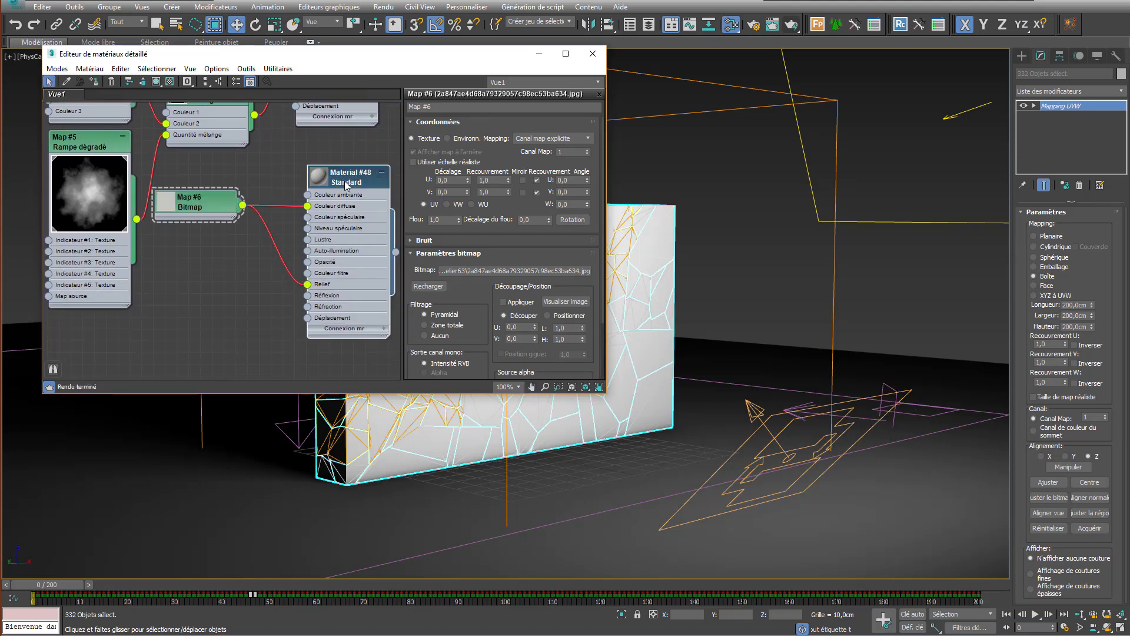
# Step: Assign the plaster material to the selected wall fragments and display its texture in the viewport
pyautogui.click(94, 82)
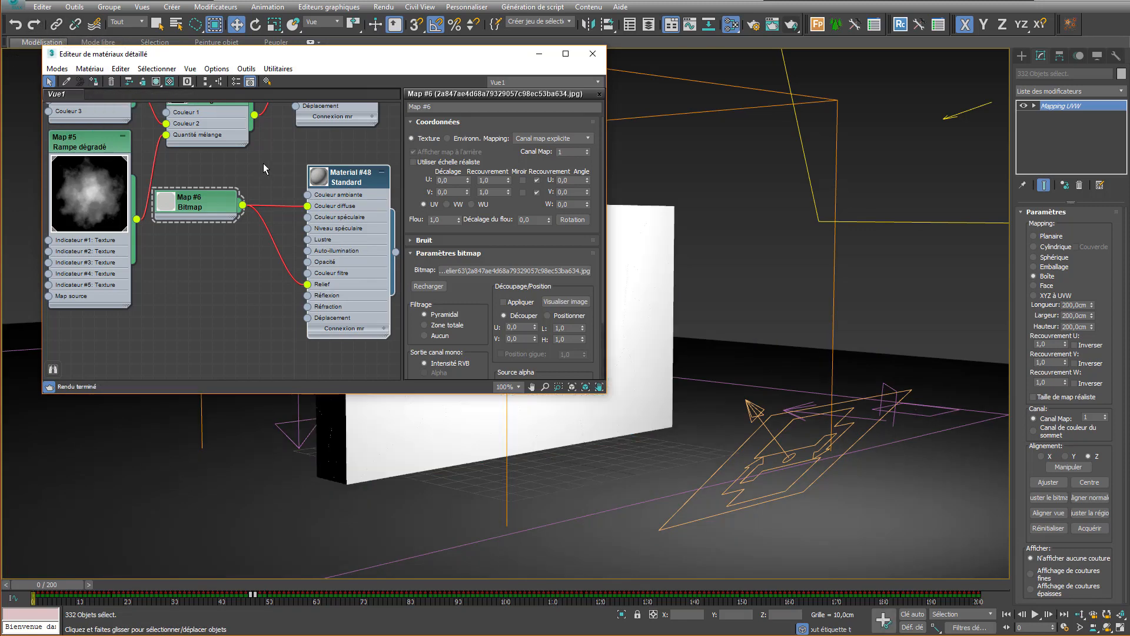
pyautogui.click(156, 82)
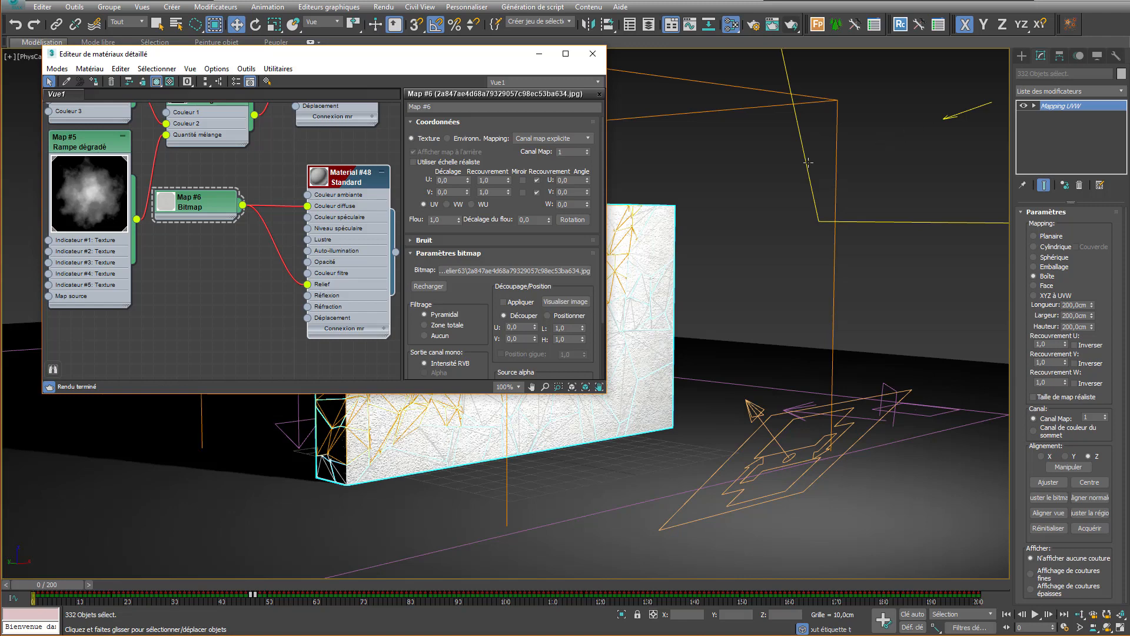
pyautogui.click(736, 165)
pyautogui.click(593, 53)
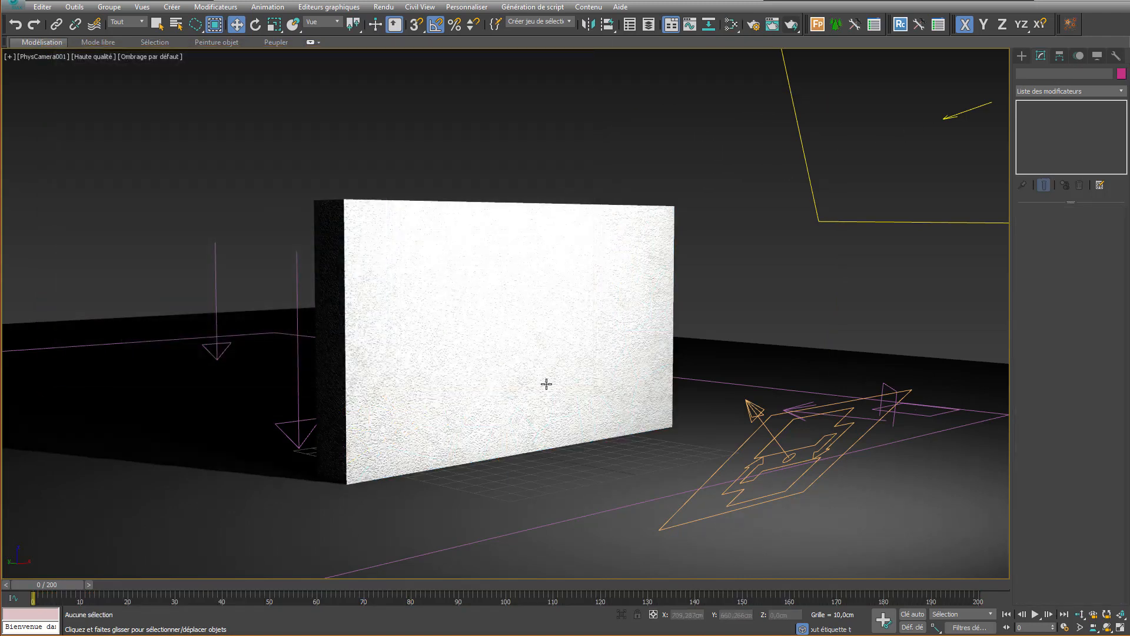
# Step: Scrub the animation to frame 16 to check the texture on the flying fragments
pyautogui.moveTo(80, 595); pyautogui.dragTo(146, 600)
pyautogui.press('w')
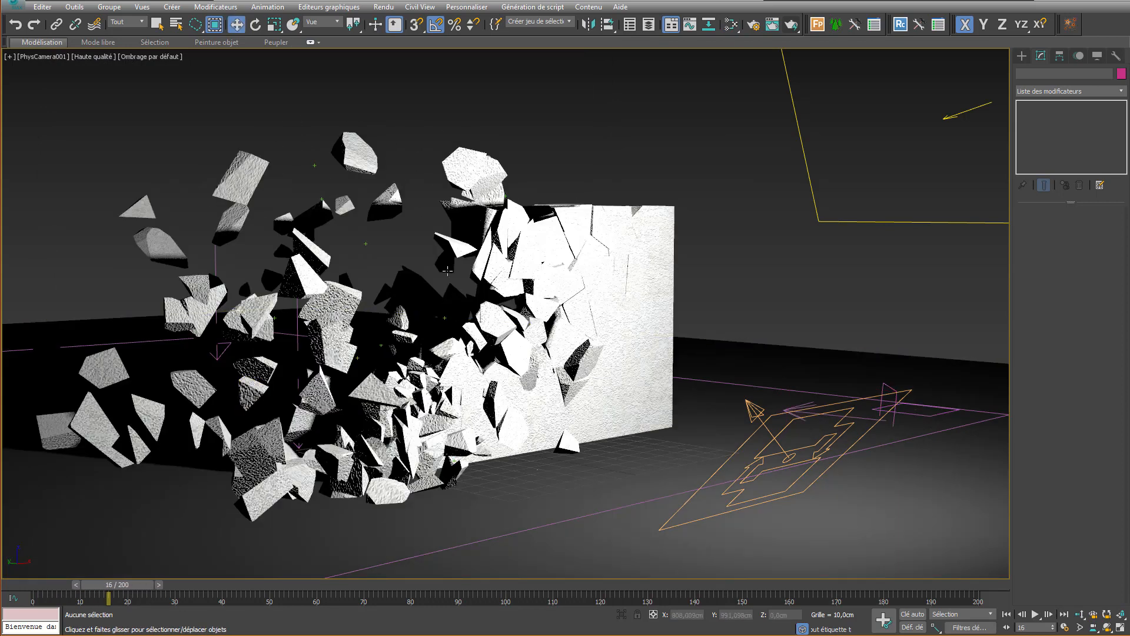
# Step: Try the Standard viewport quality and scrub the animation to frame 44
pyautogui.click(89, 56)
pyautogui.click(120, 82)
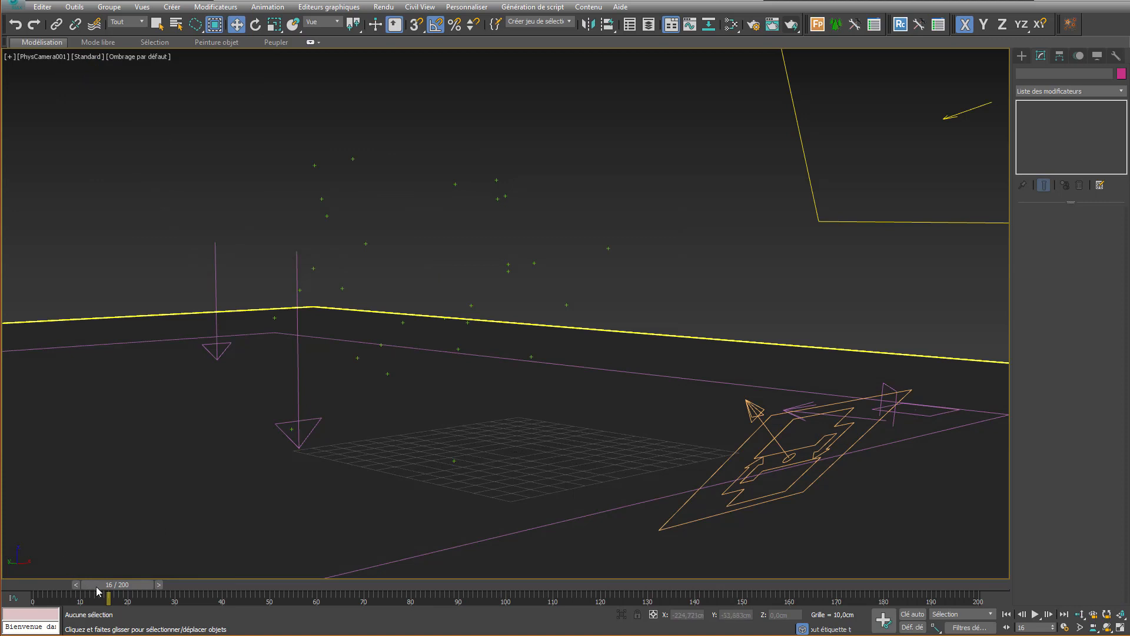
pyautogui.moveTo(91, 583); pyautogui.dragTo(245, 582)
pyautogui.click(574, 353)
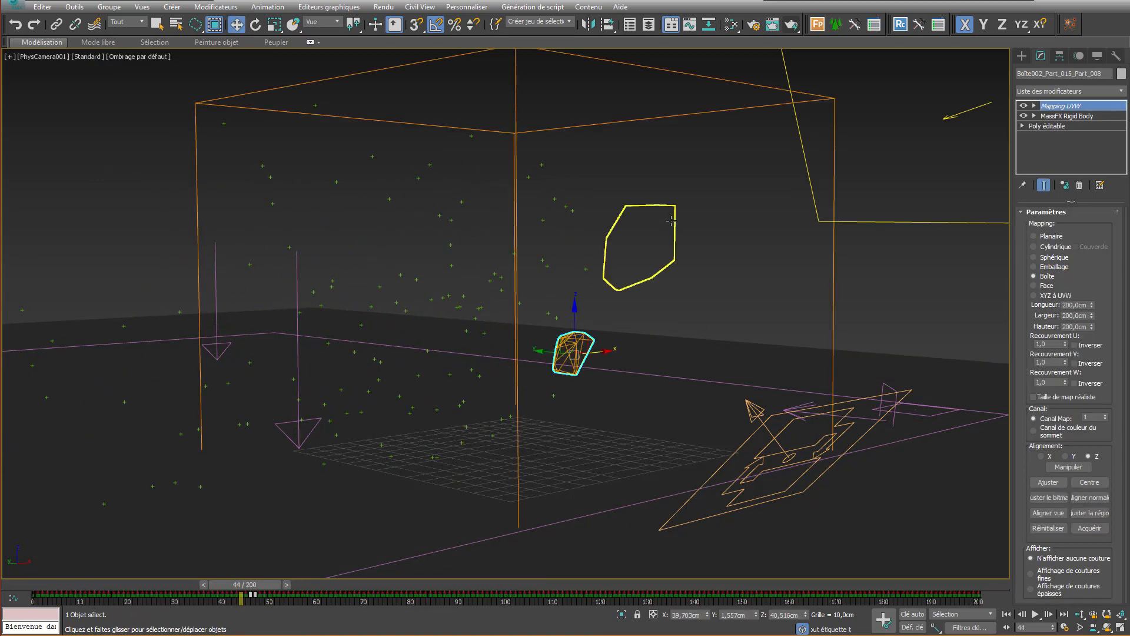
pyautogui.click(88, 111)
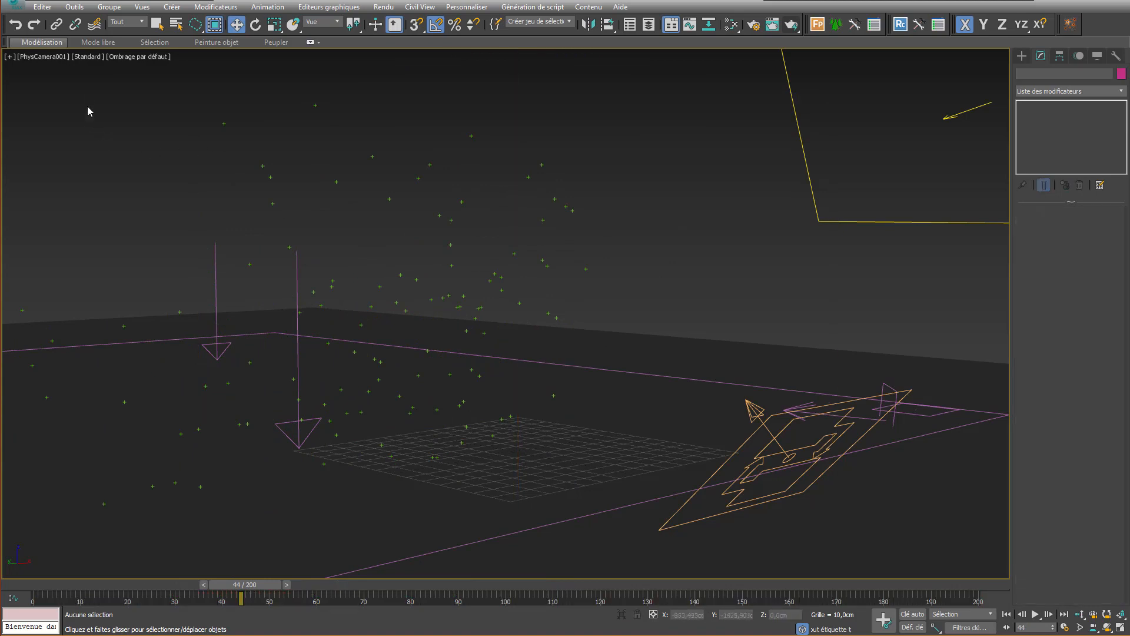
# Step: Set the camera viewport's display quality to Performances
pyautogui.click(92, 57)
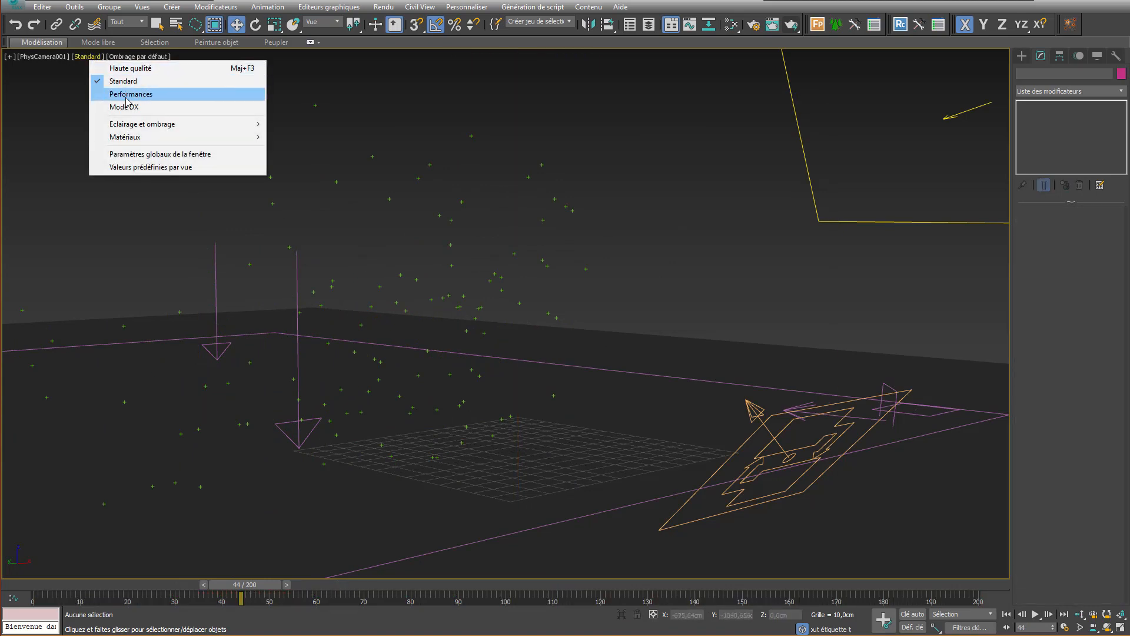
pyautogui.click(126, 95)
pyautogui.click(93, 56)
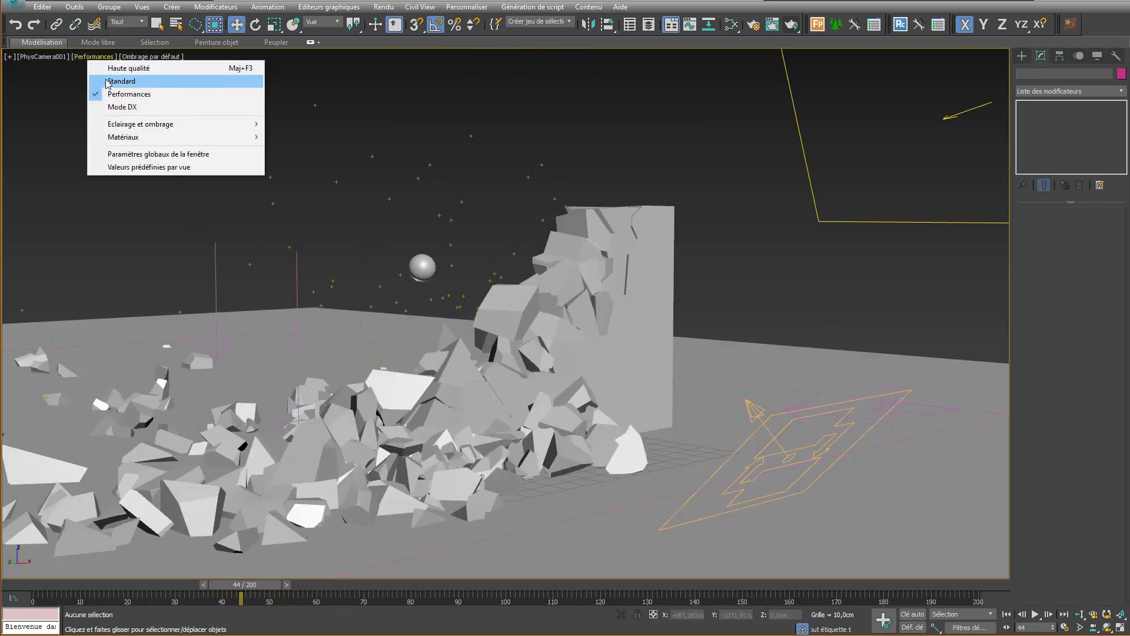
pyautogui.click(107, 79)
pyautogui.click(93, 57)
pyautogui.click(125, 93)
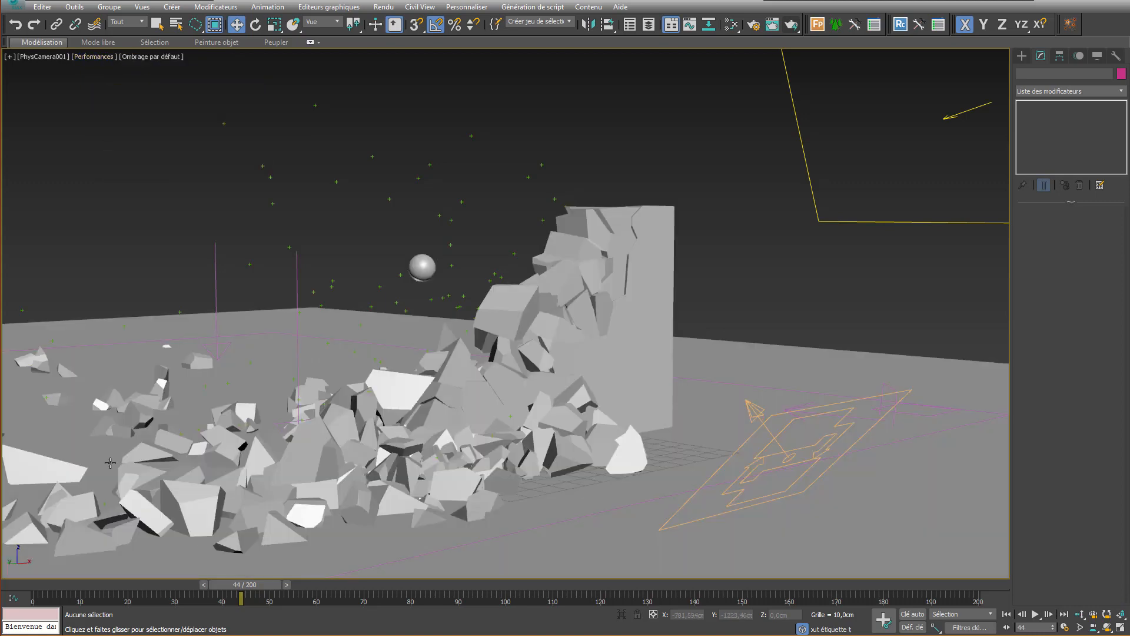
# Step: Move the animation to frame 101 and start a render of the camera view
pyautogui.moveTo(34, 583); pyautogui.dragTo(507, 507)
pyautogui.press('w')
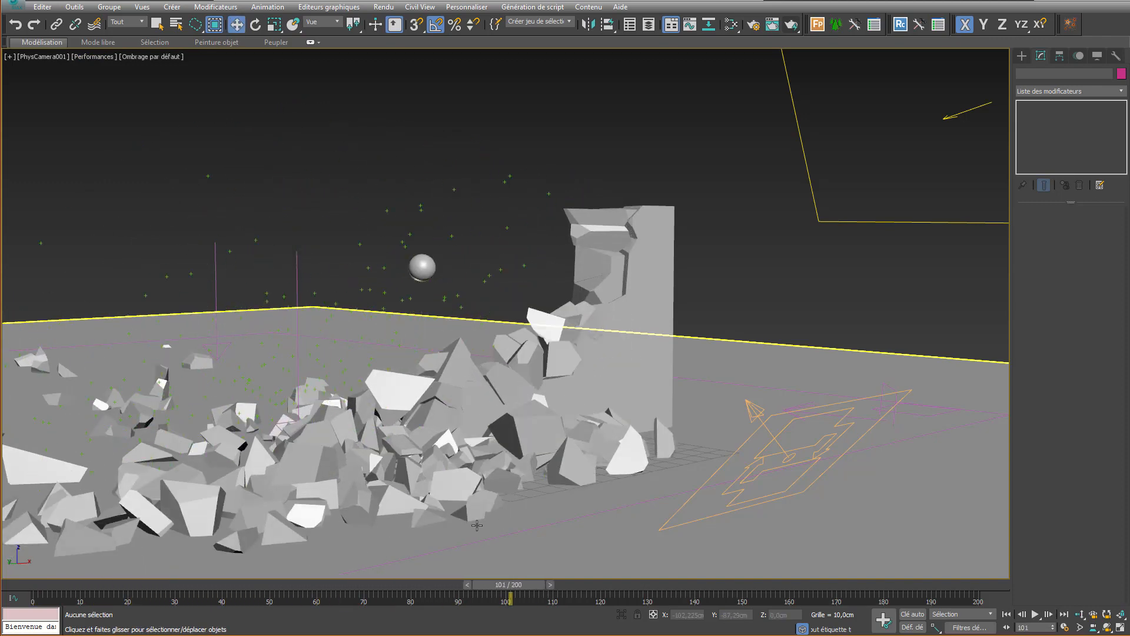
pyautogui.click(787, 26)
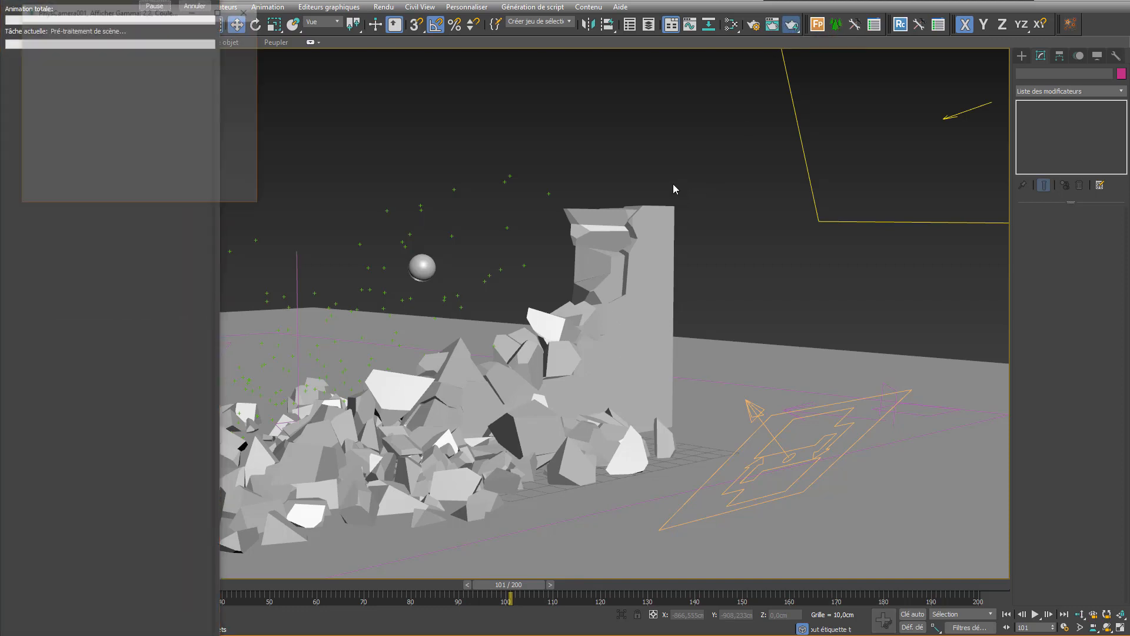